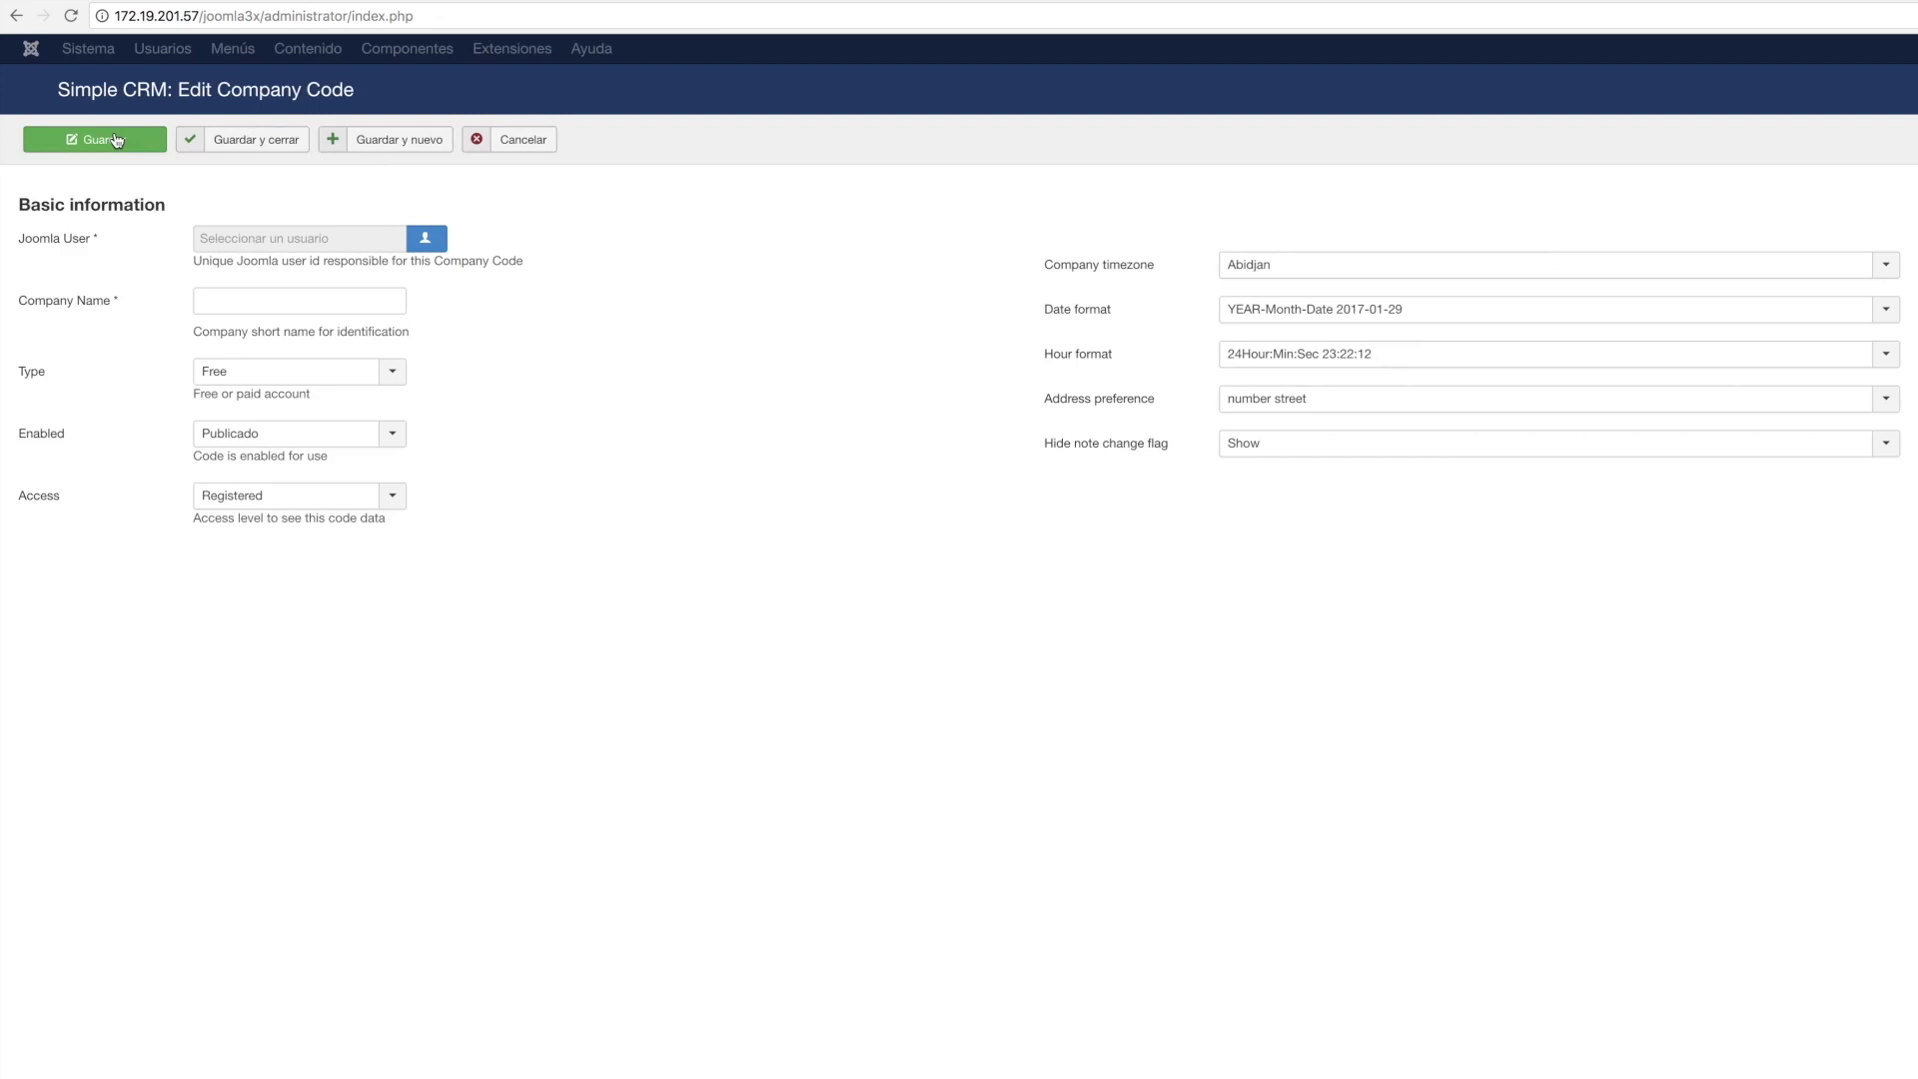
# Make Super User the owner and enter DSTD002 as the company name.
pyautogui.click(427, 240)
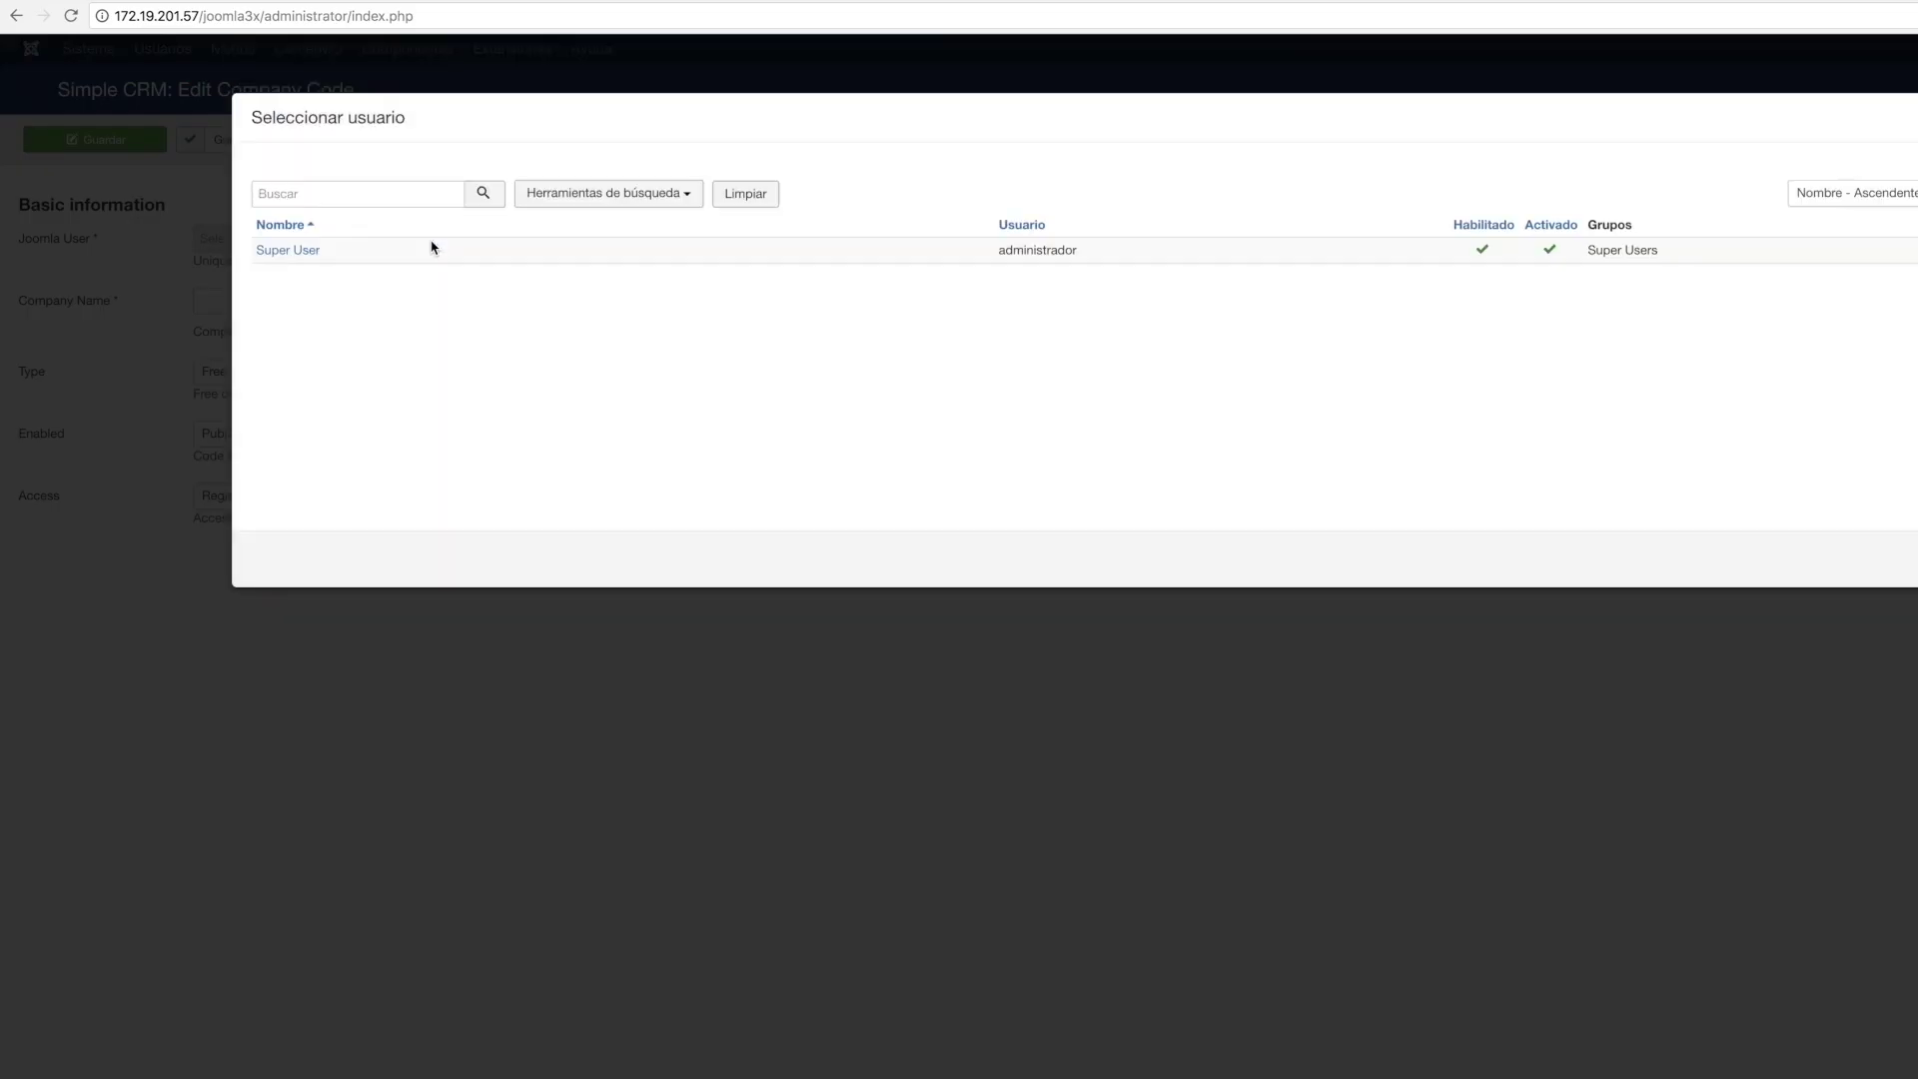
pyautogui.click(300, 251)
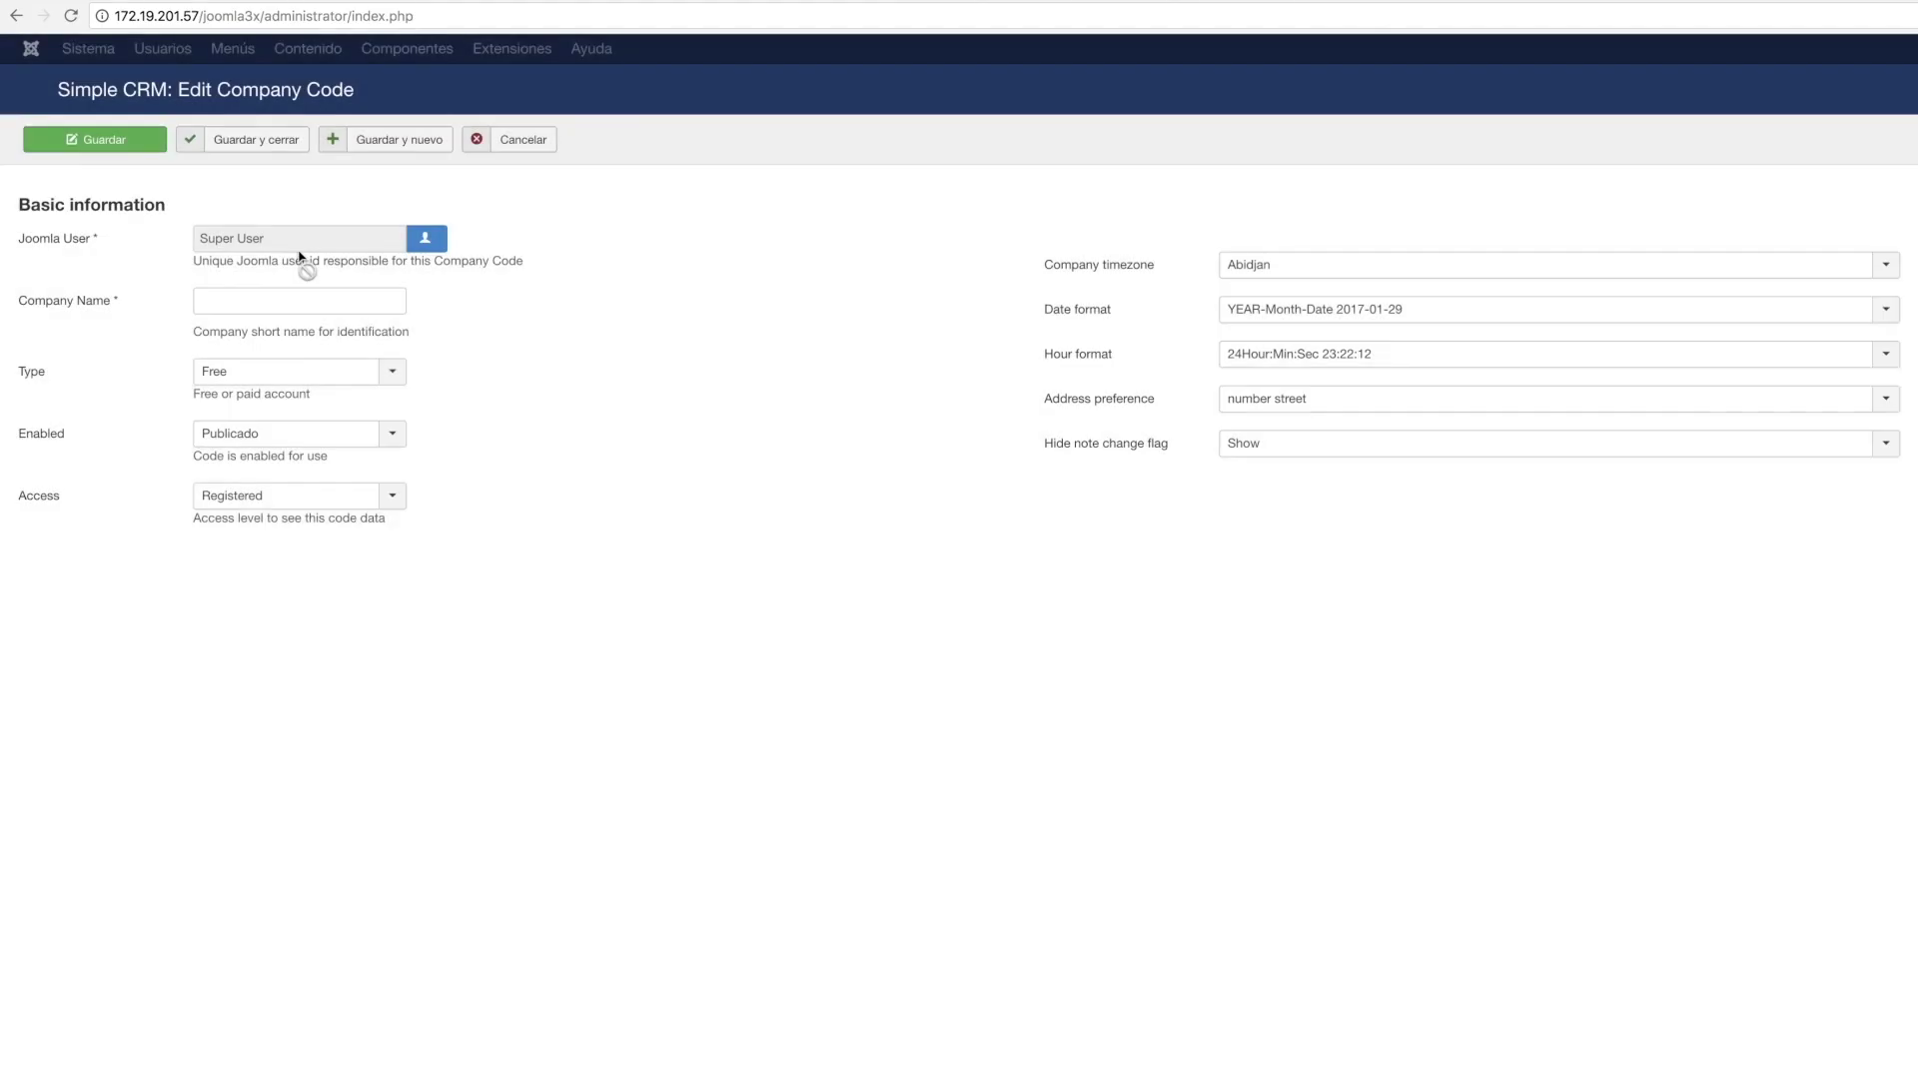
pyautogui.click(263, 302)
pyautogui.write('DSTD')
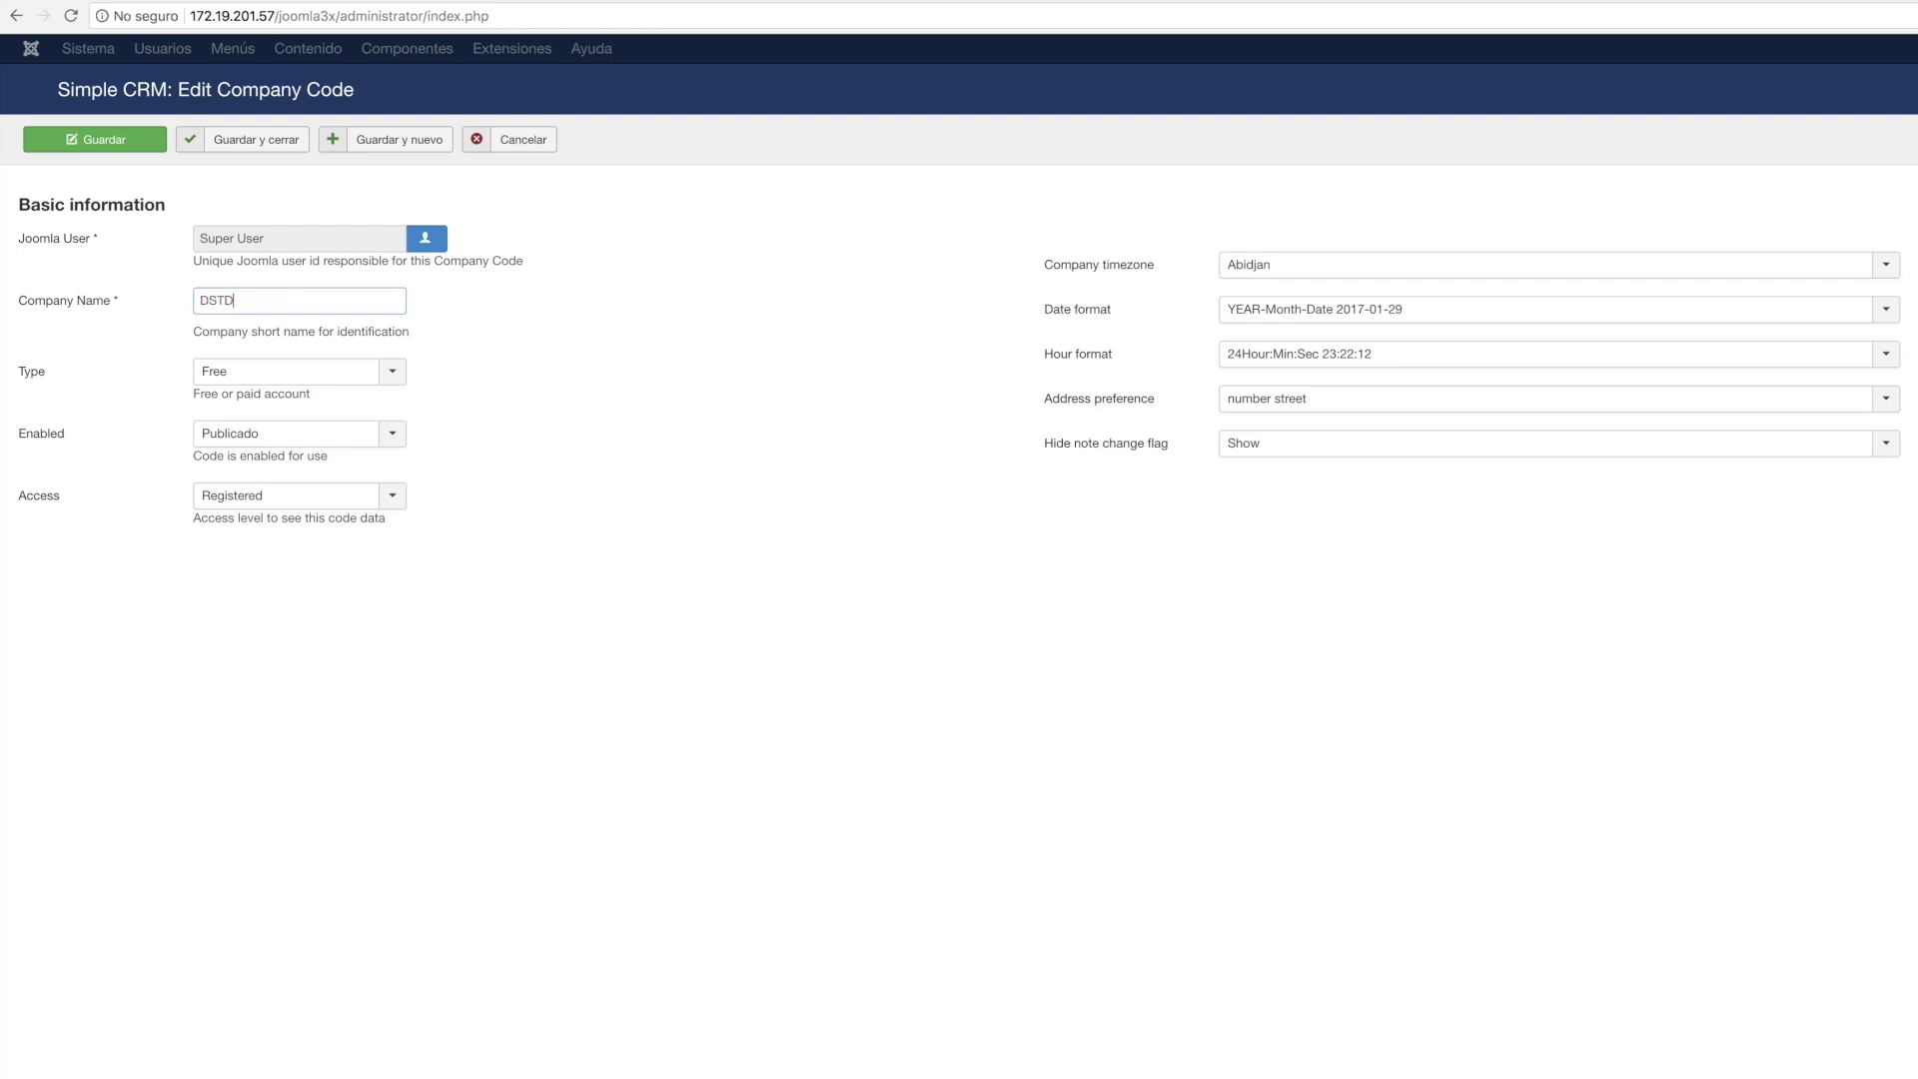
pyautogui.write('002')
# Keep the account Free and published, and set the timezone to America/Bogota.
pyautogui.click(387, 373)
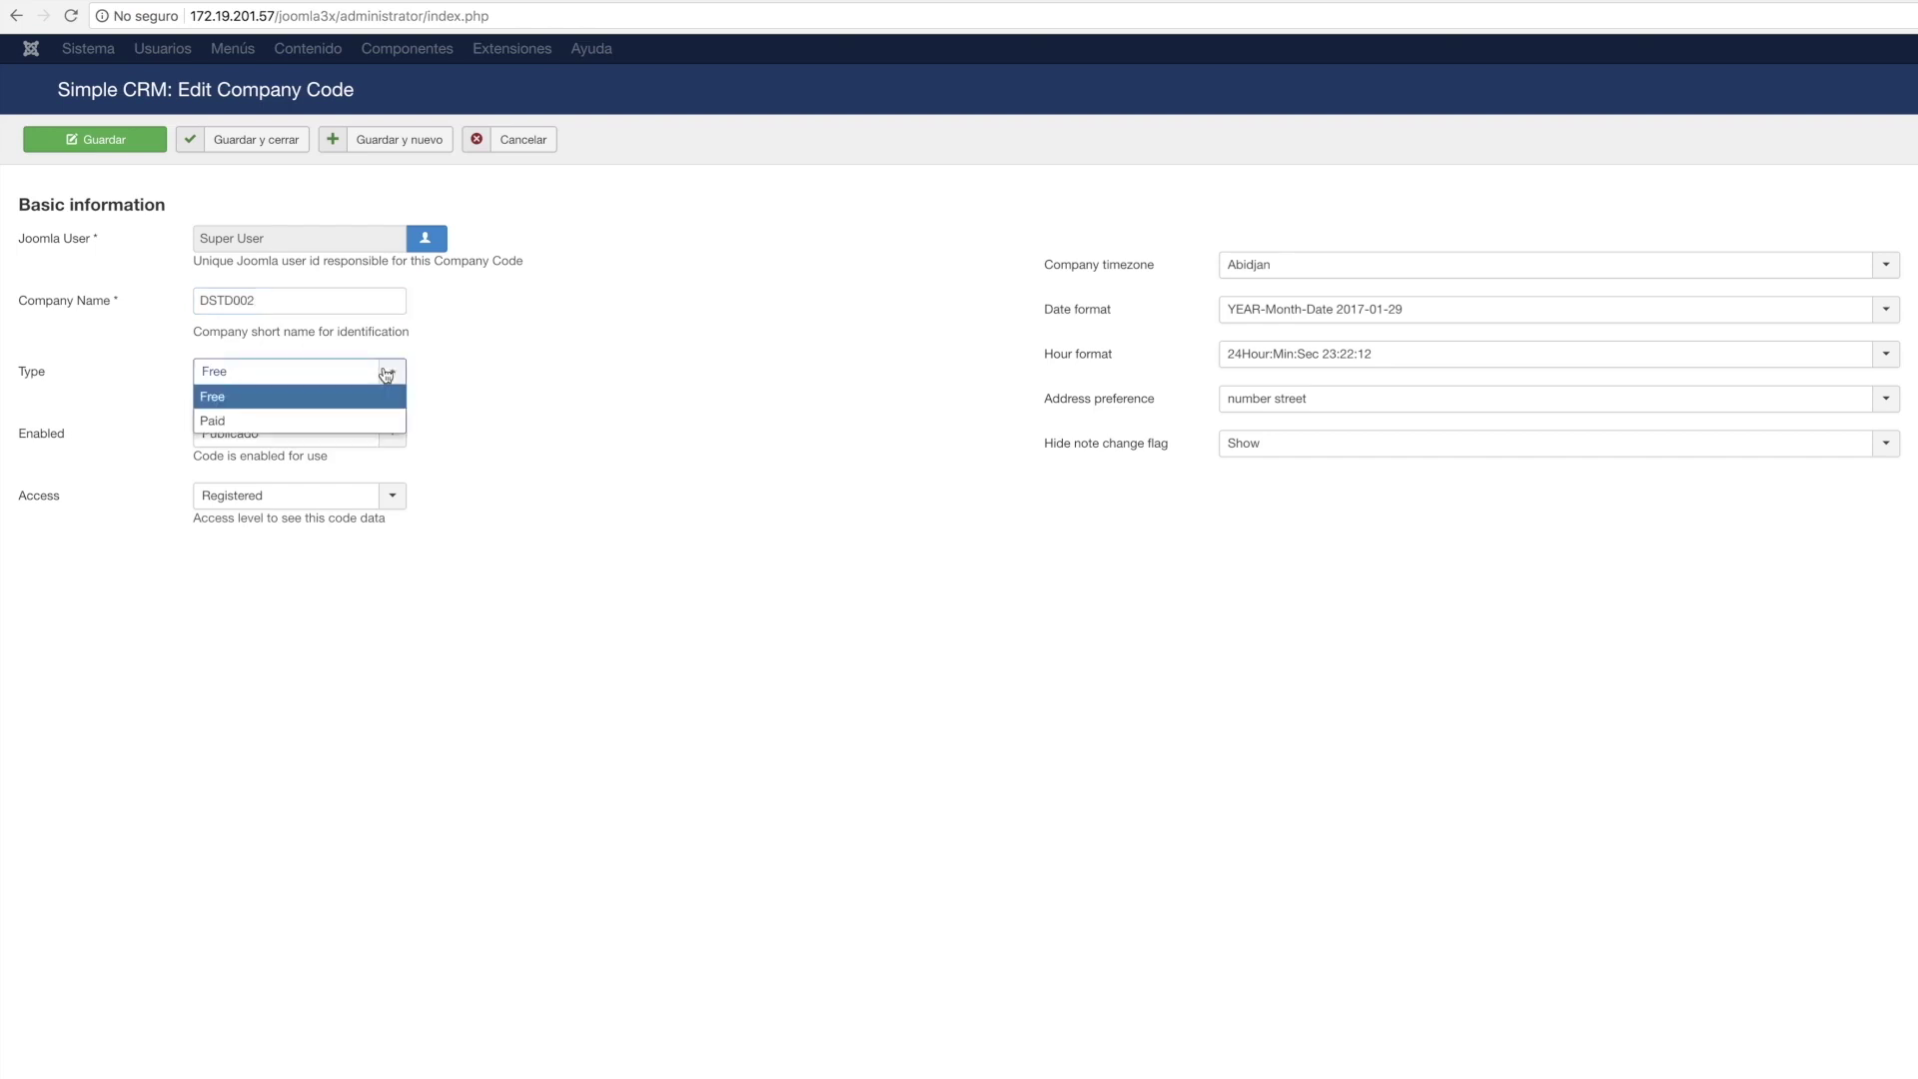
pyautogui.click(387, 373)
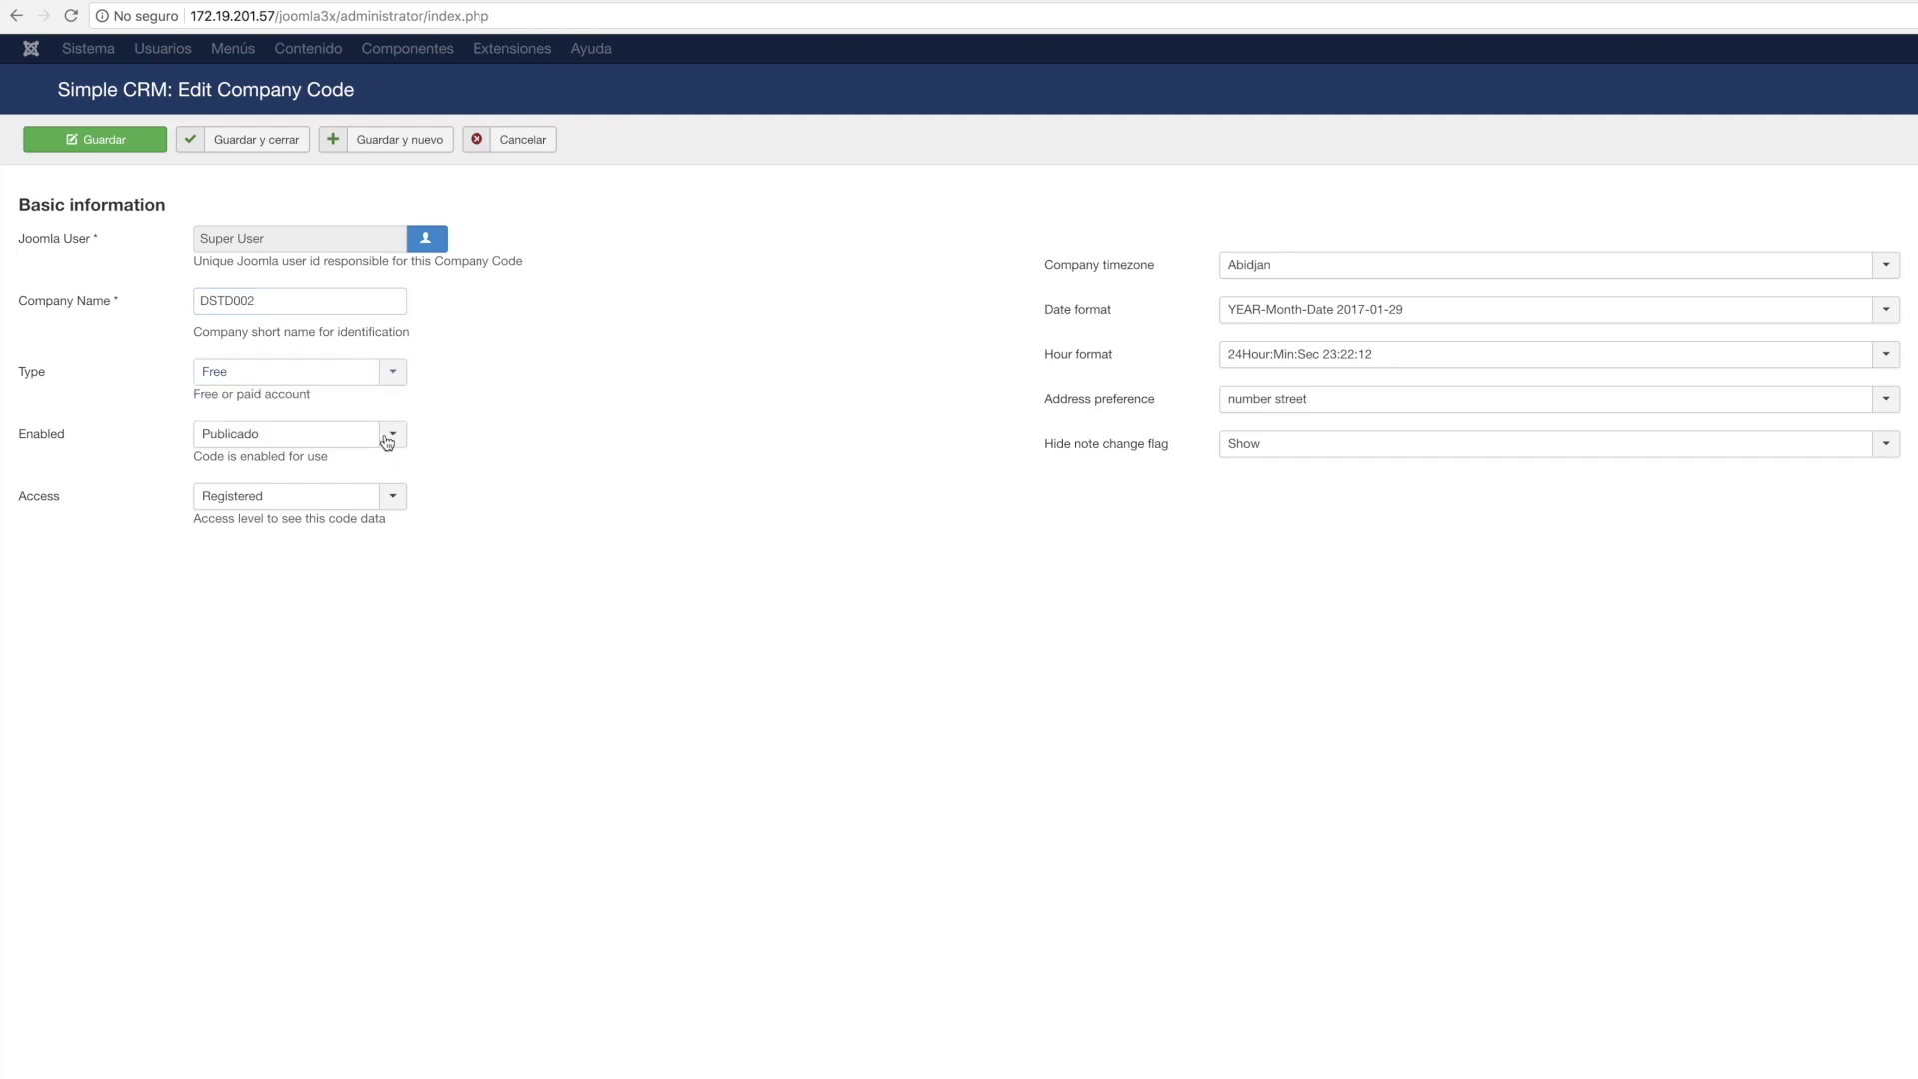
pyautogui.click(387, 436)
pyautogui.click(387, 455)
pyautogui.click(1886, 264)
pyautogui.write('bogota')
pyautogui.press('Return')
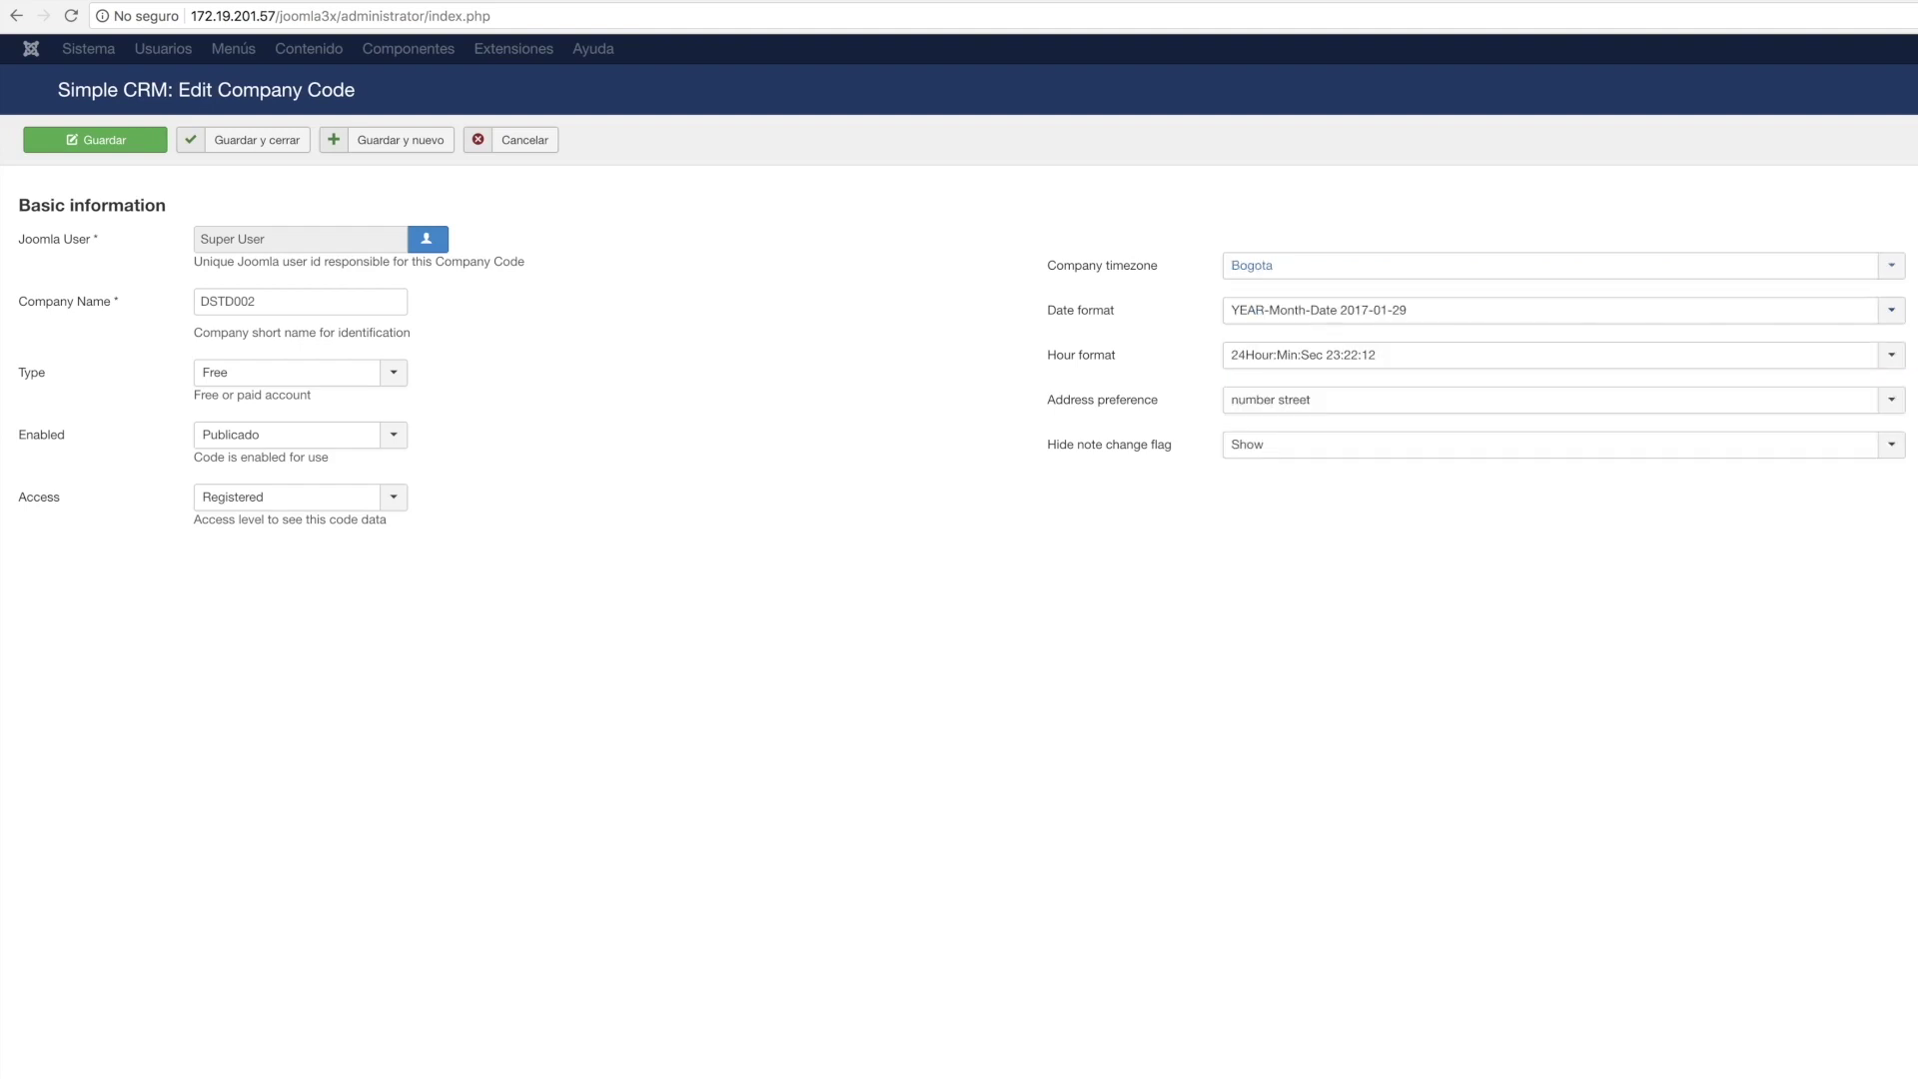
# Keep the YEAR-Month-Date format and number-street address order, then save and close.
pyautogui.click(1888, 314)
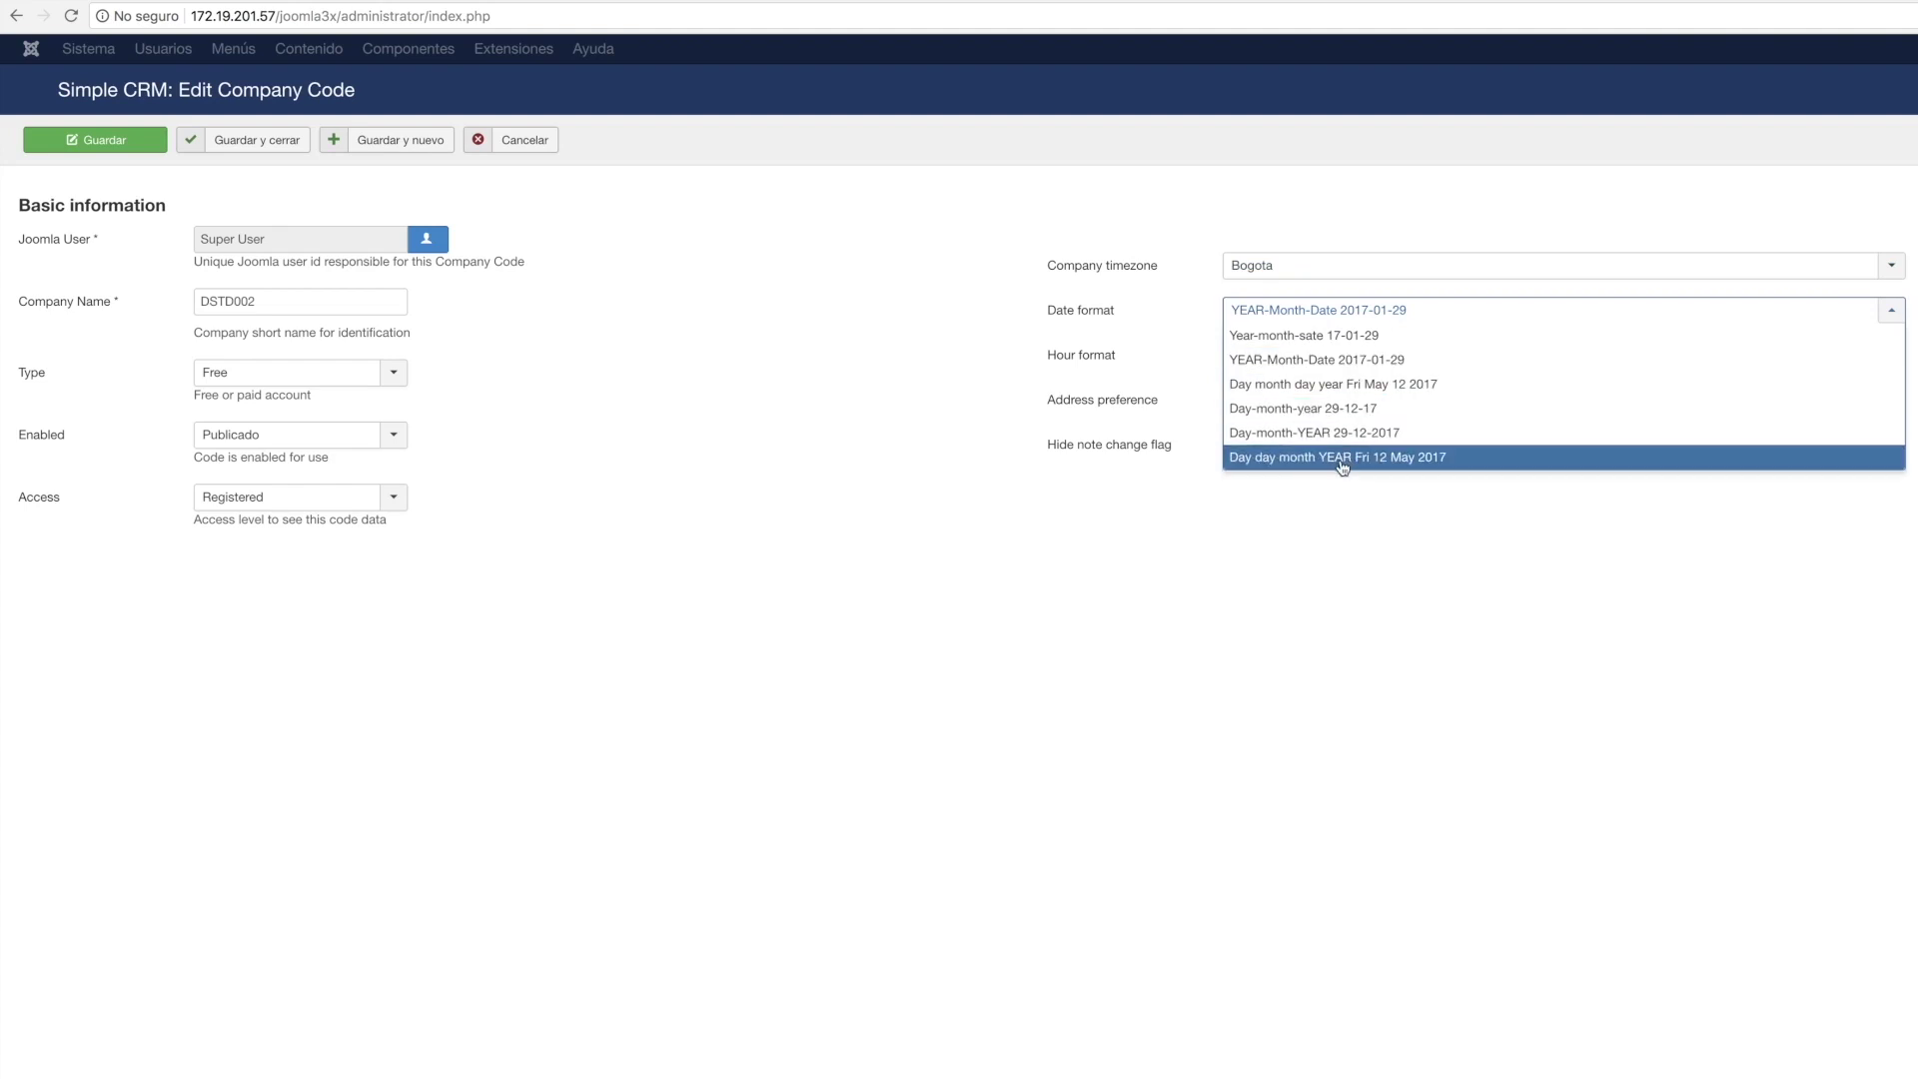
pyautogui.click(1328, 368)
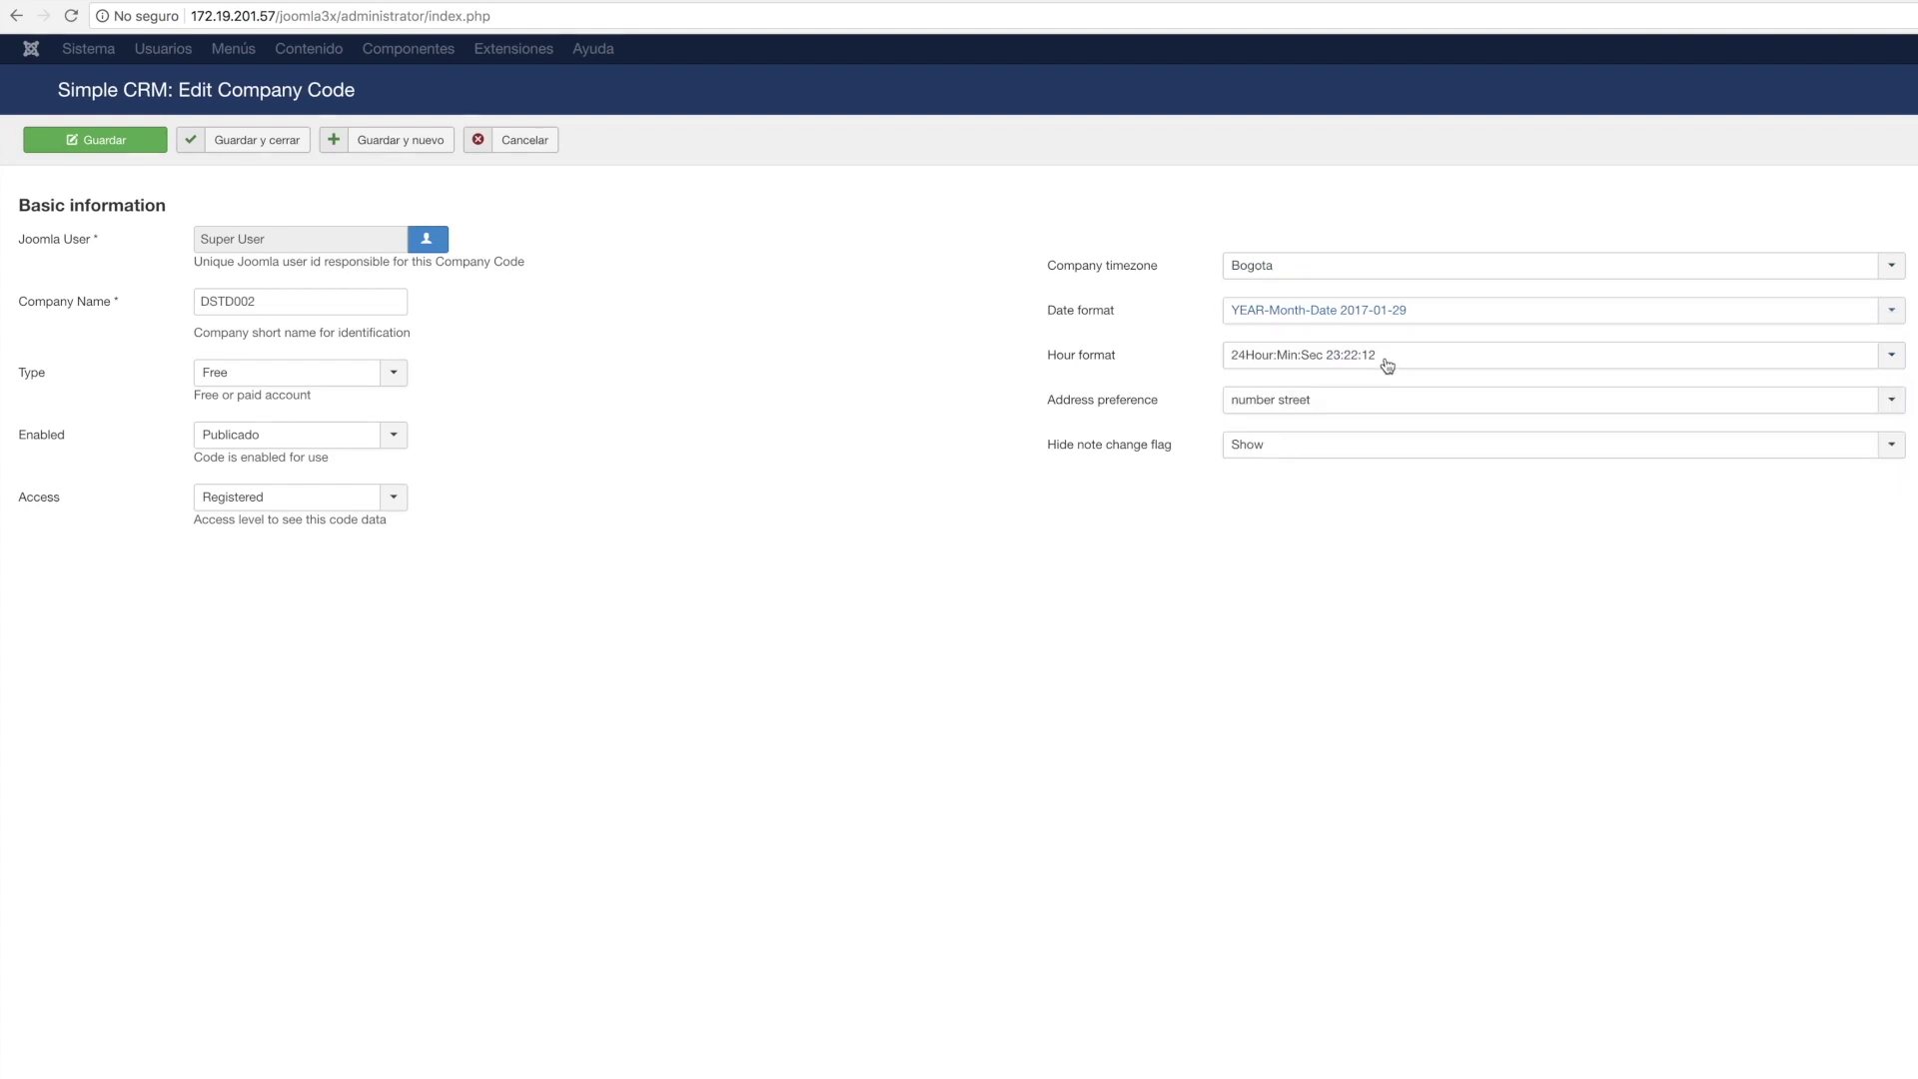
pyautogui.click(1469, 399)
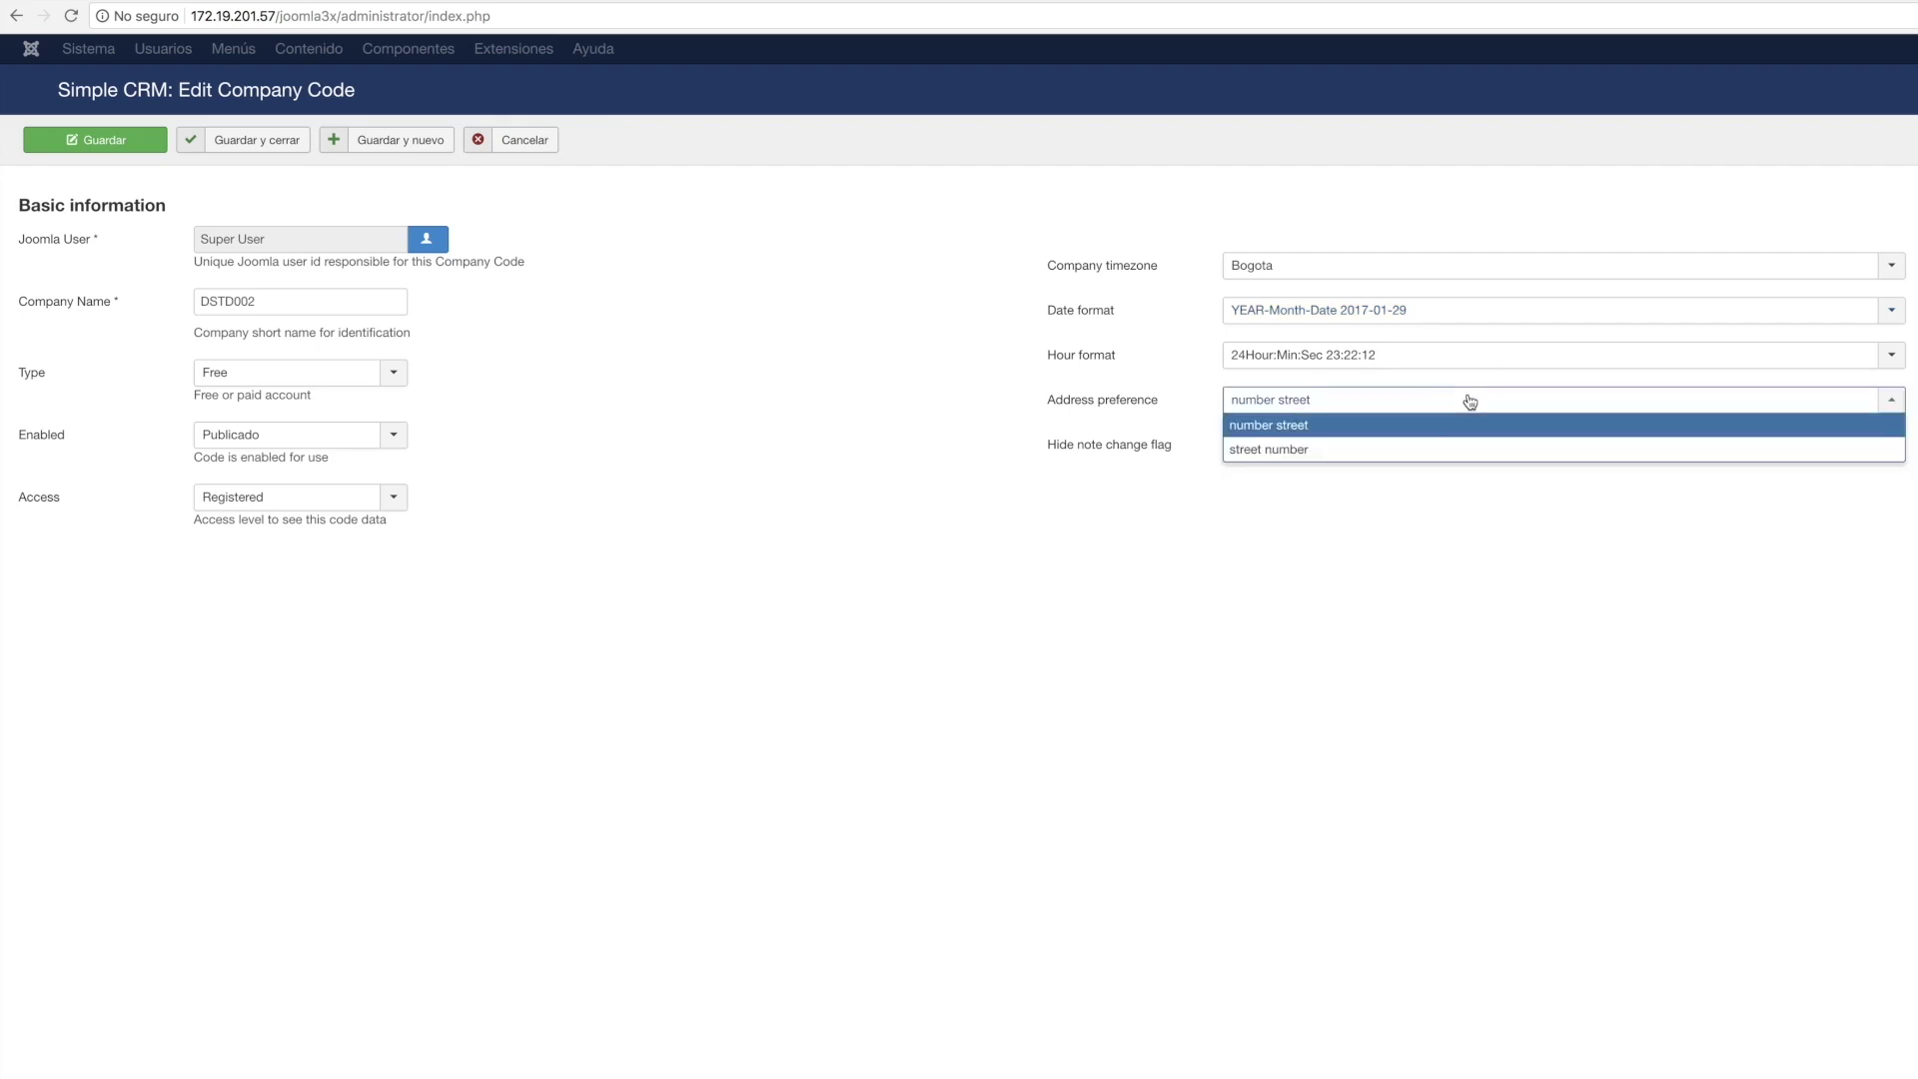
pyautogui.click(1465, 396)
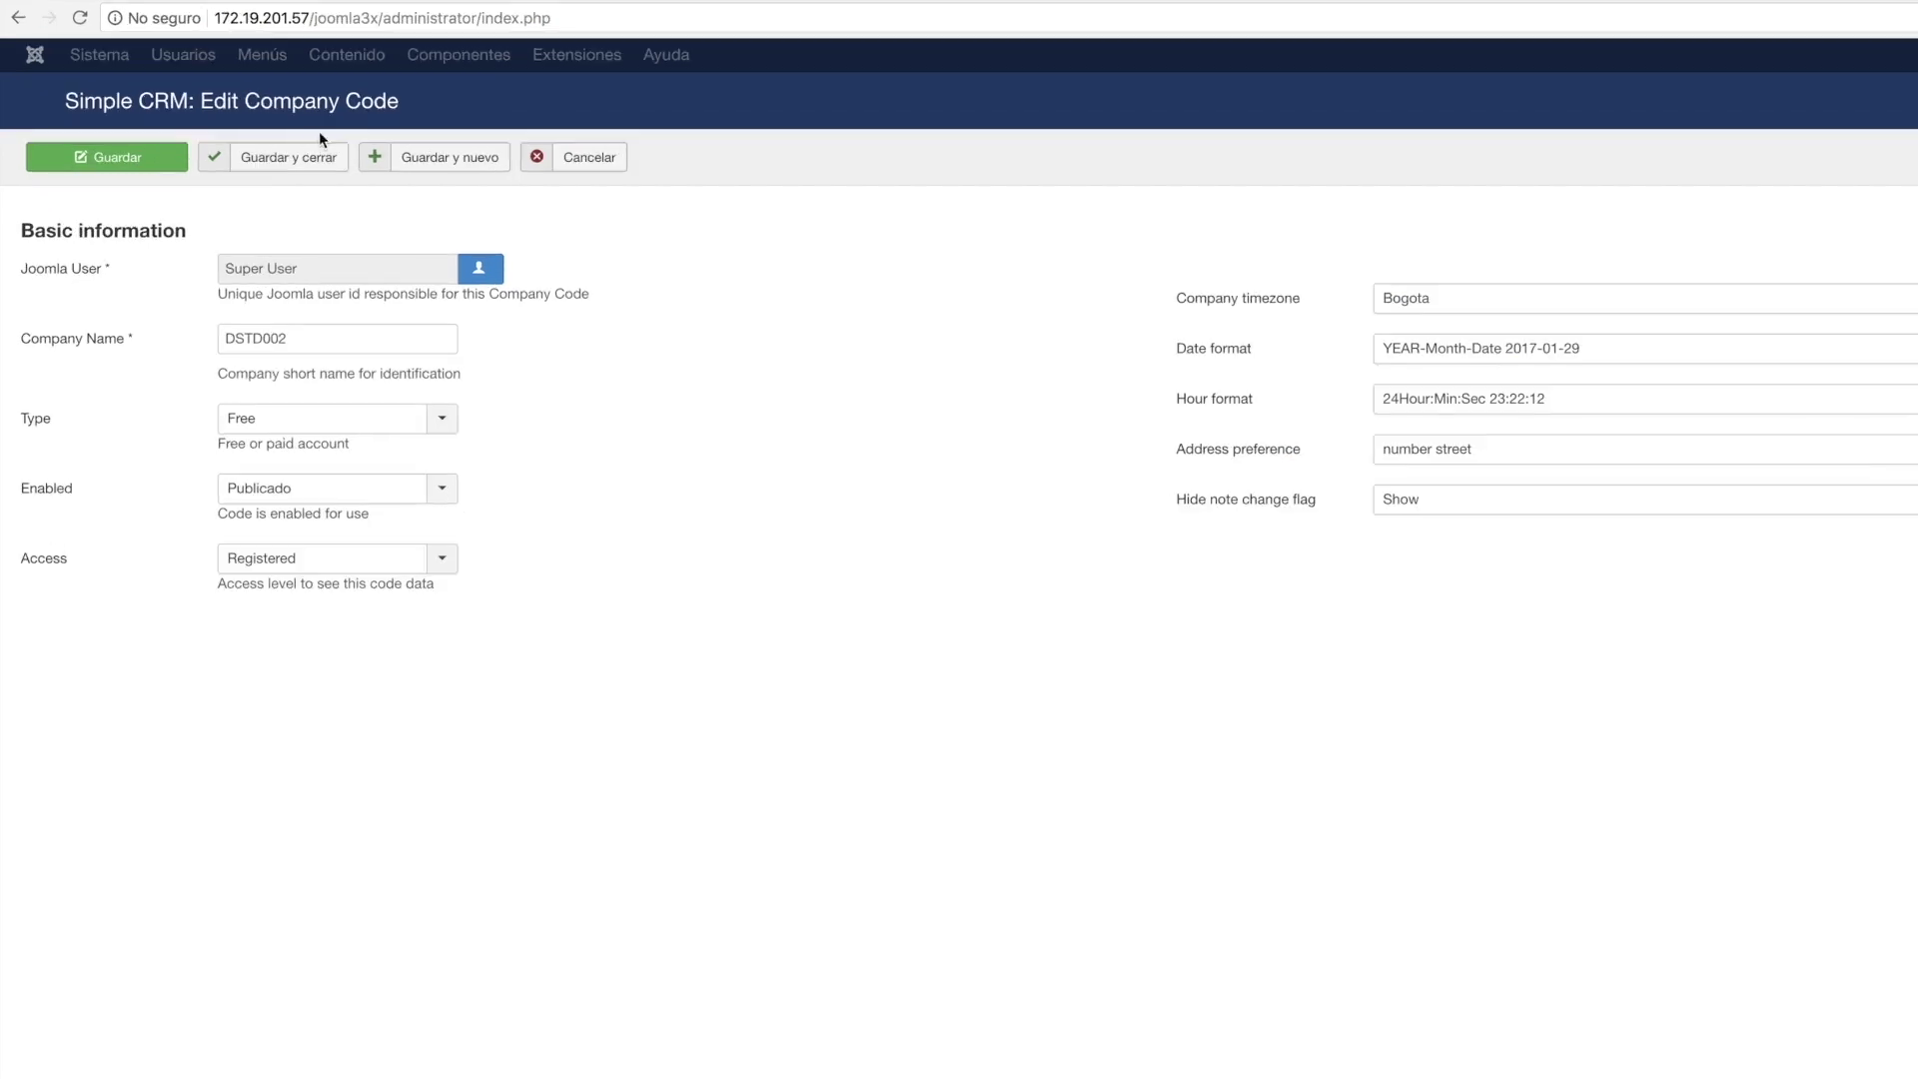
pyautogui.click(267, 160)
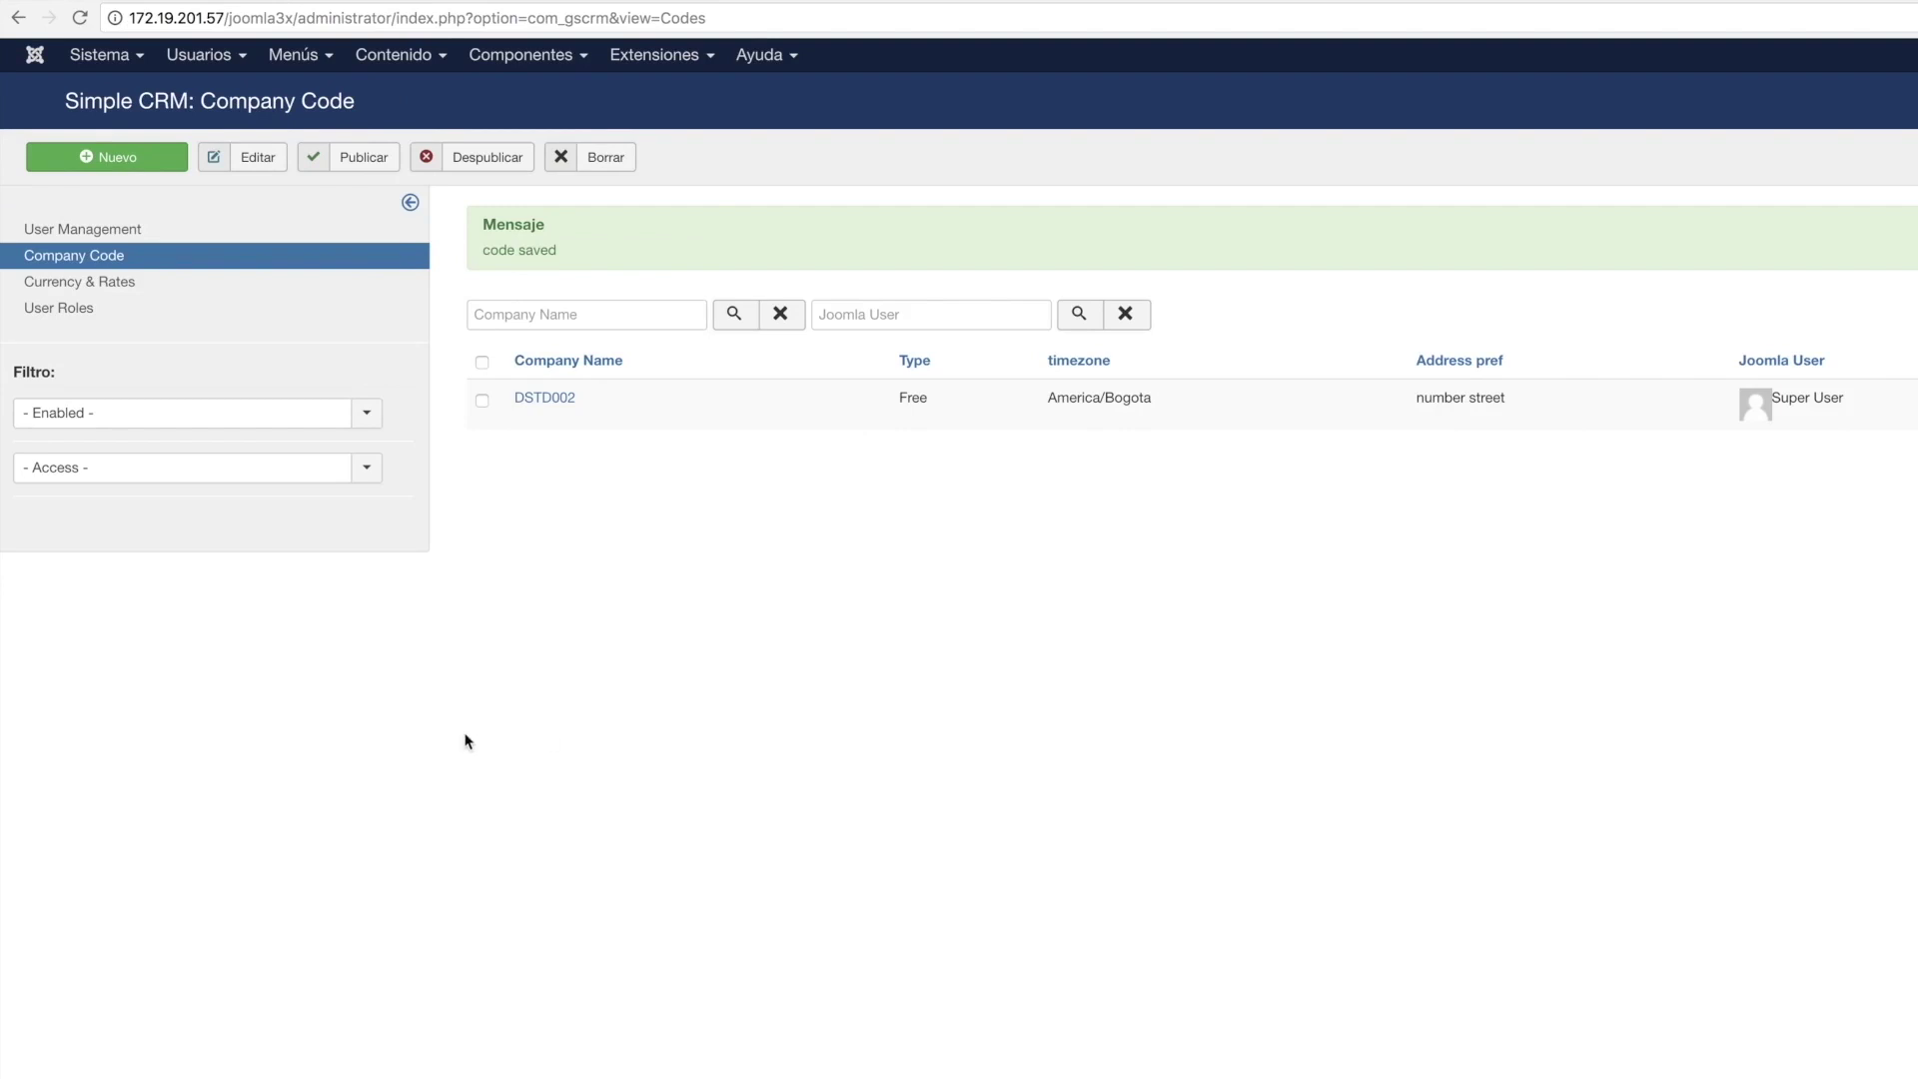
# In Currency & Rates, create a new currency named Dolar with symbol $.
pyautogui.click(130, 280)
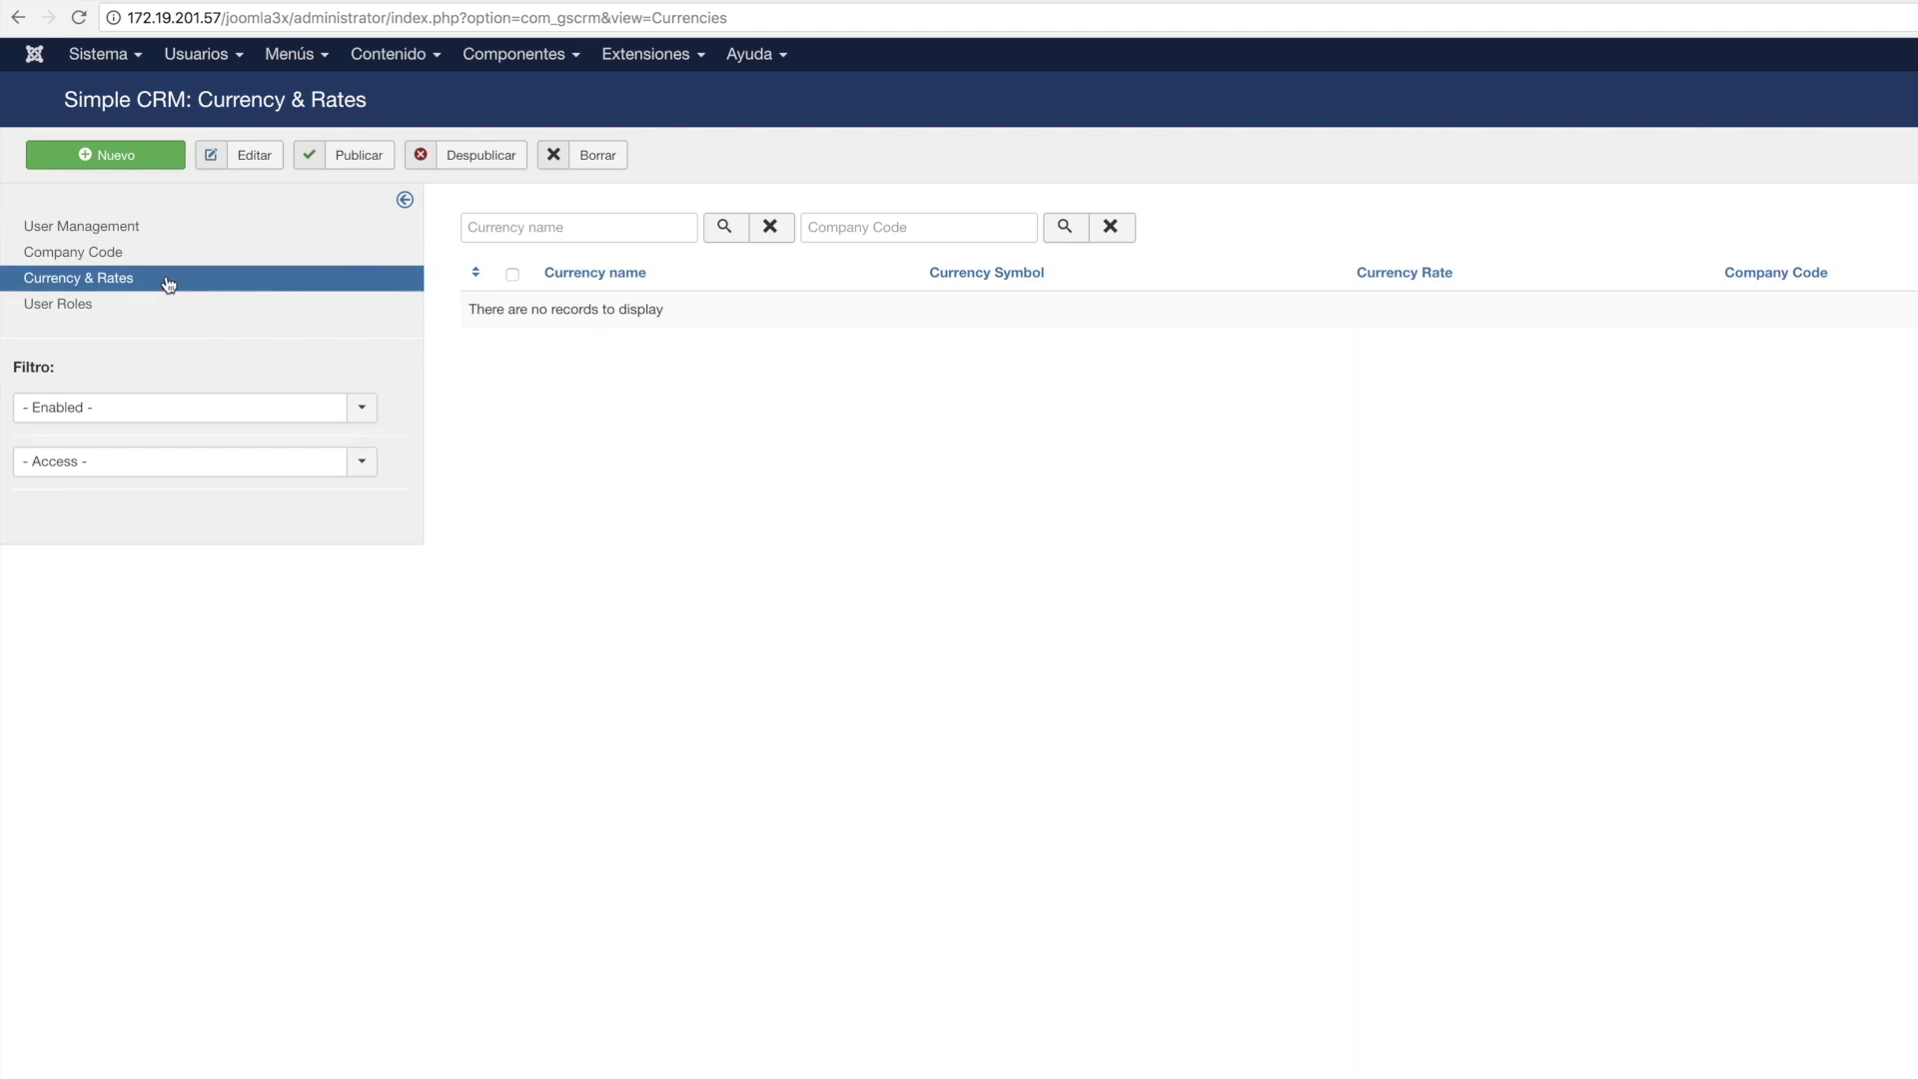
pyautogui.click(111, 164)
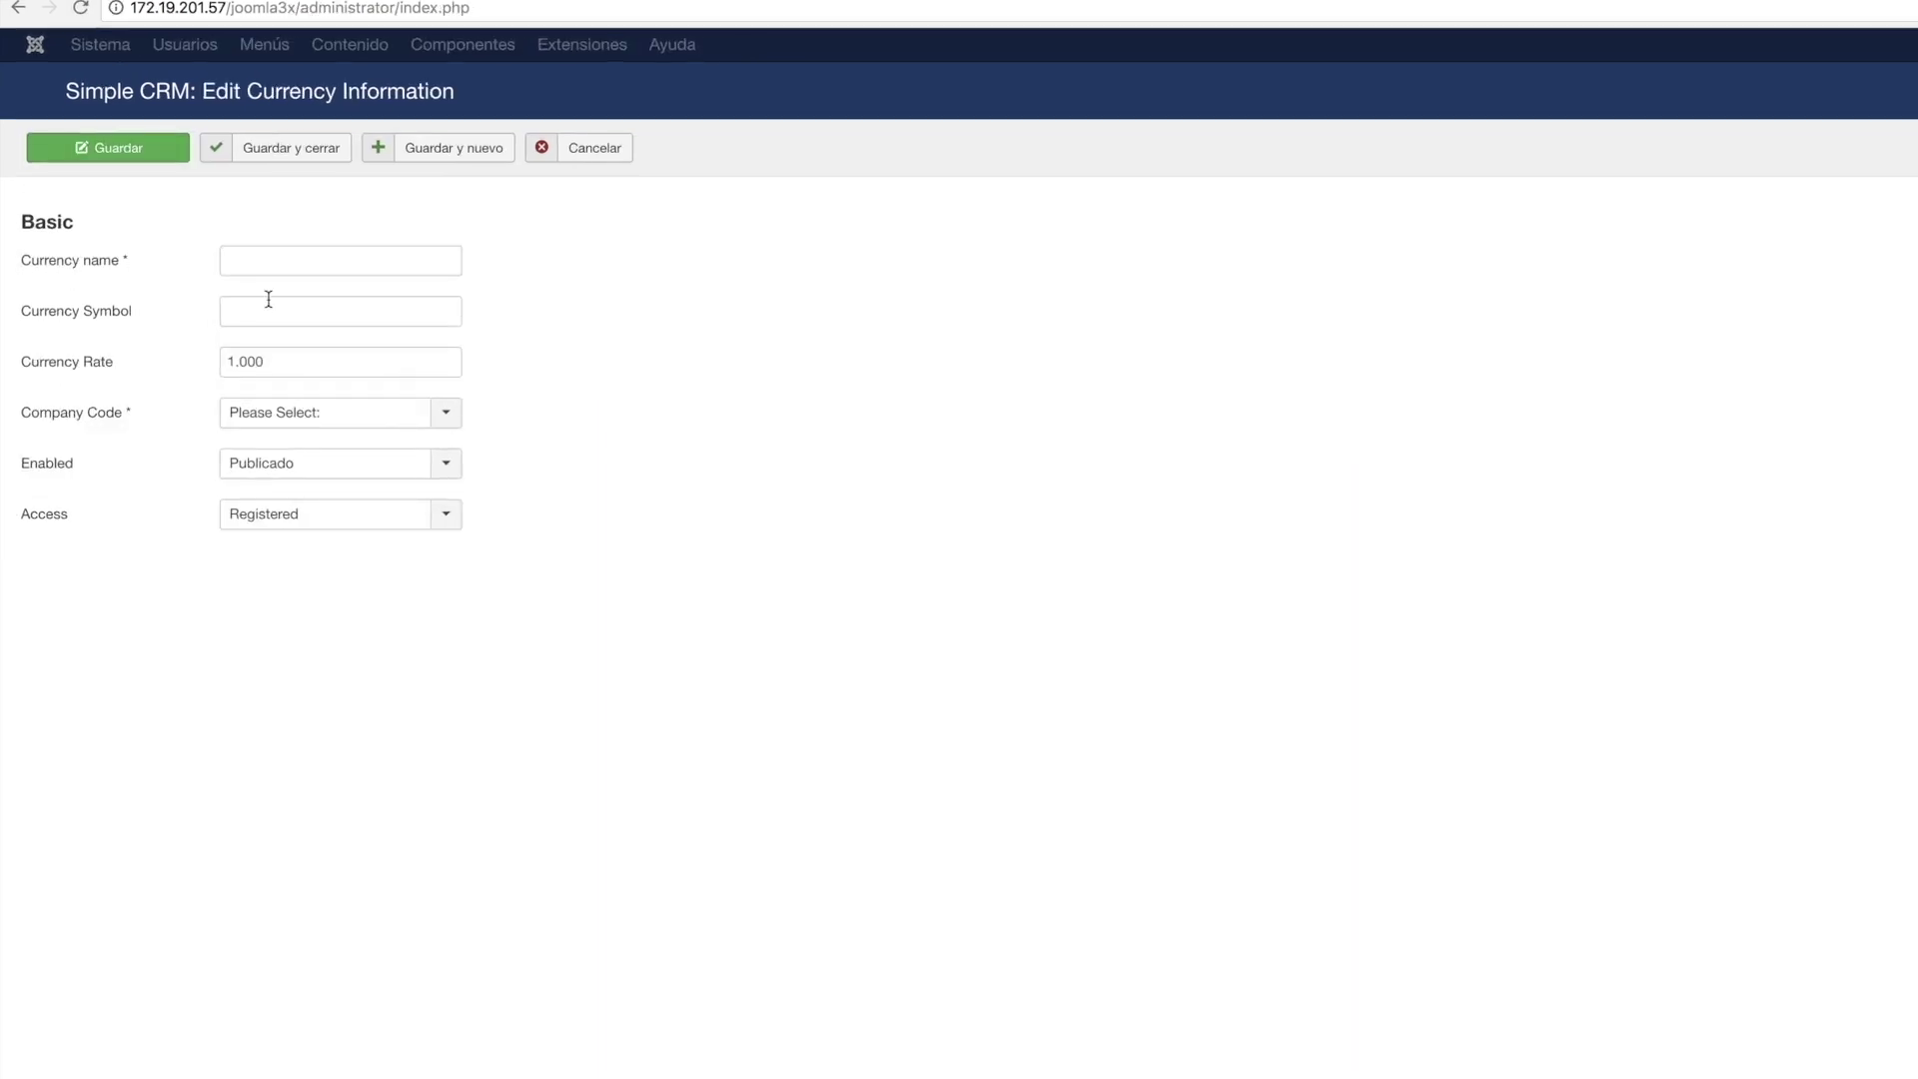
pyautogui.click(257, 259)
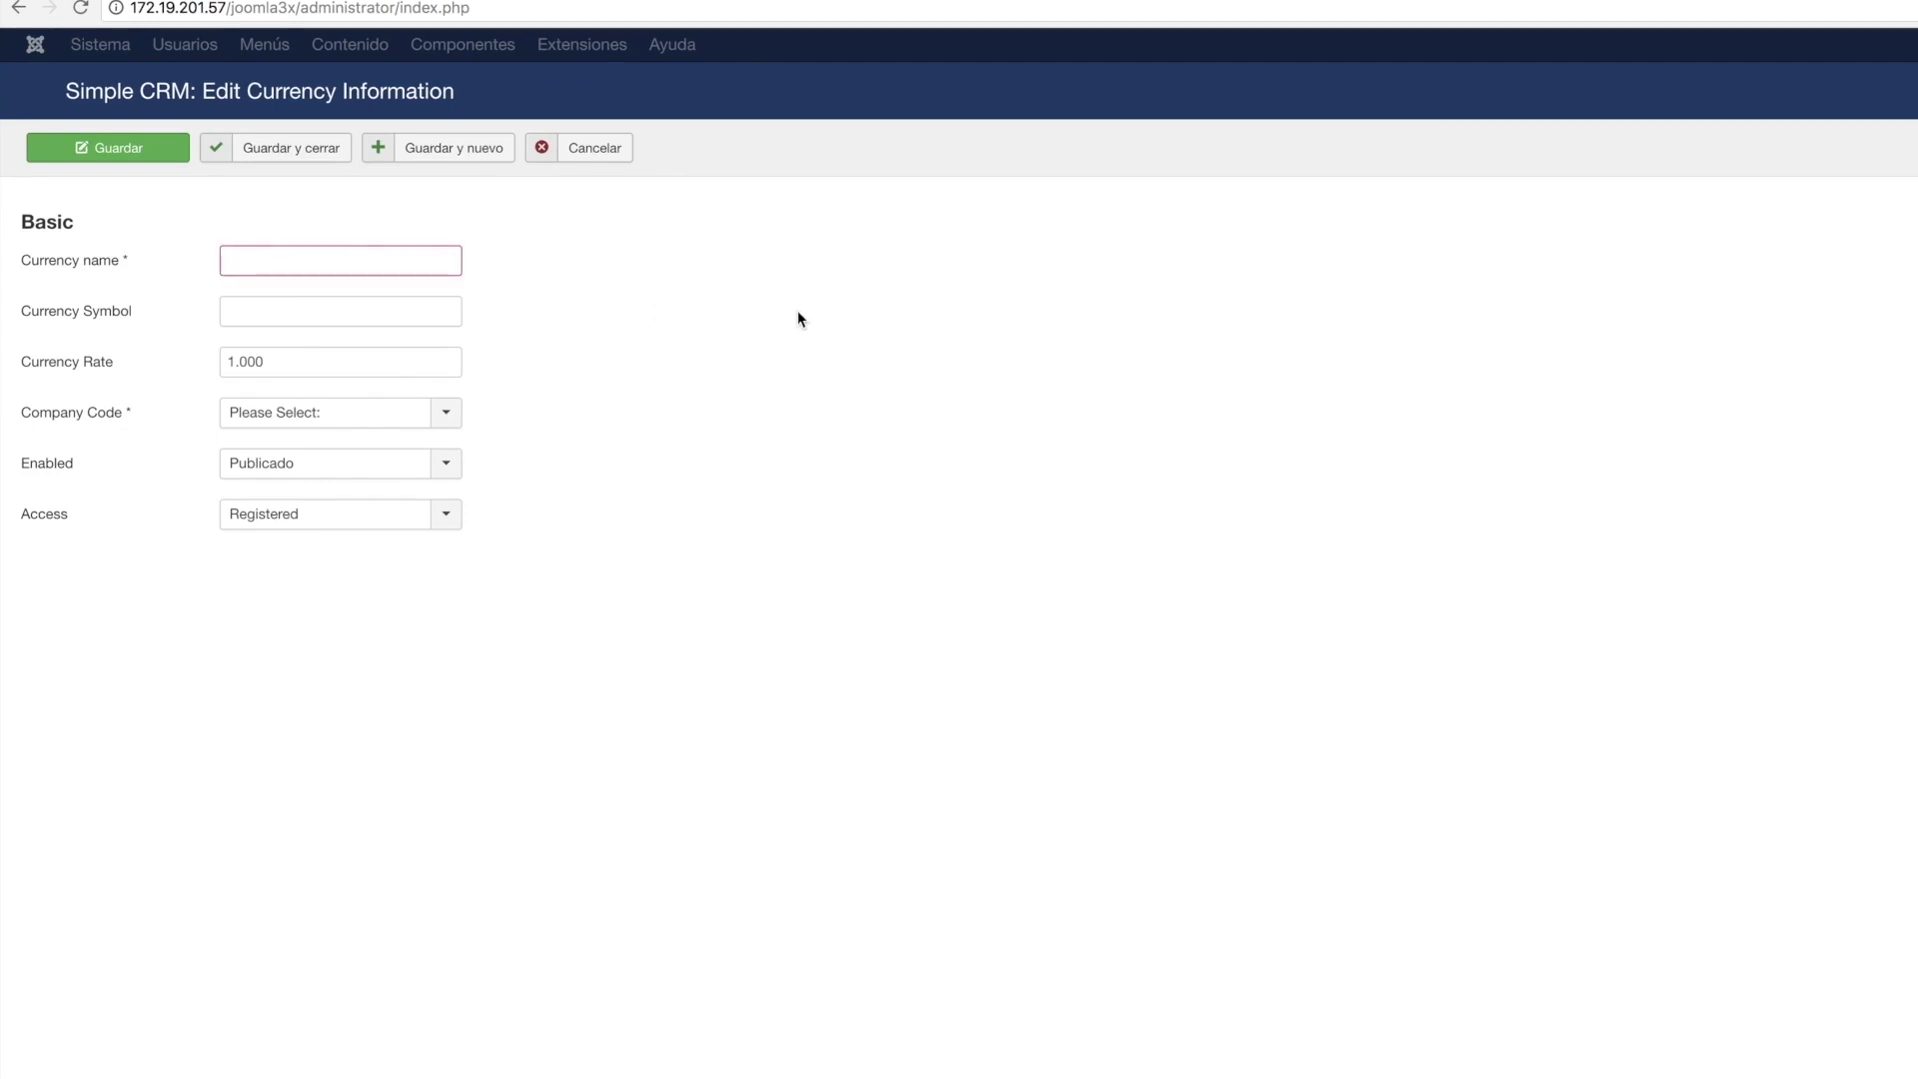
pyautogui.write('Dolar')
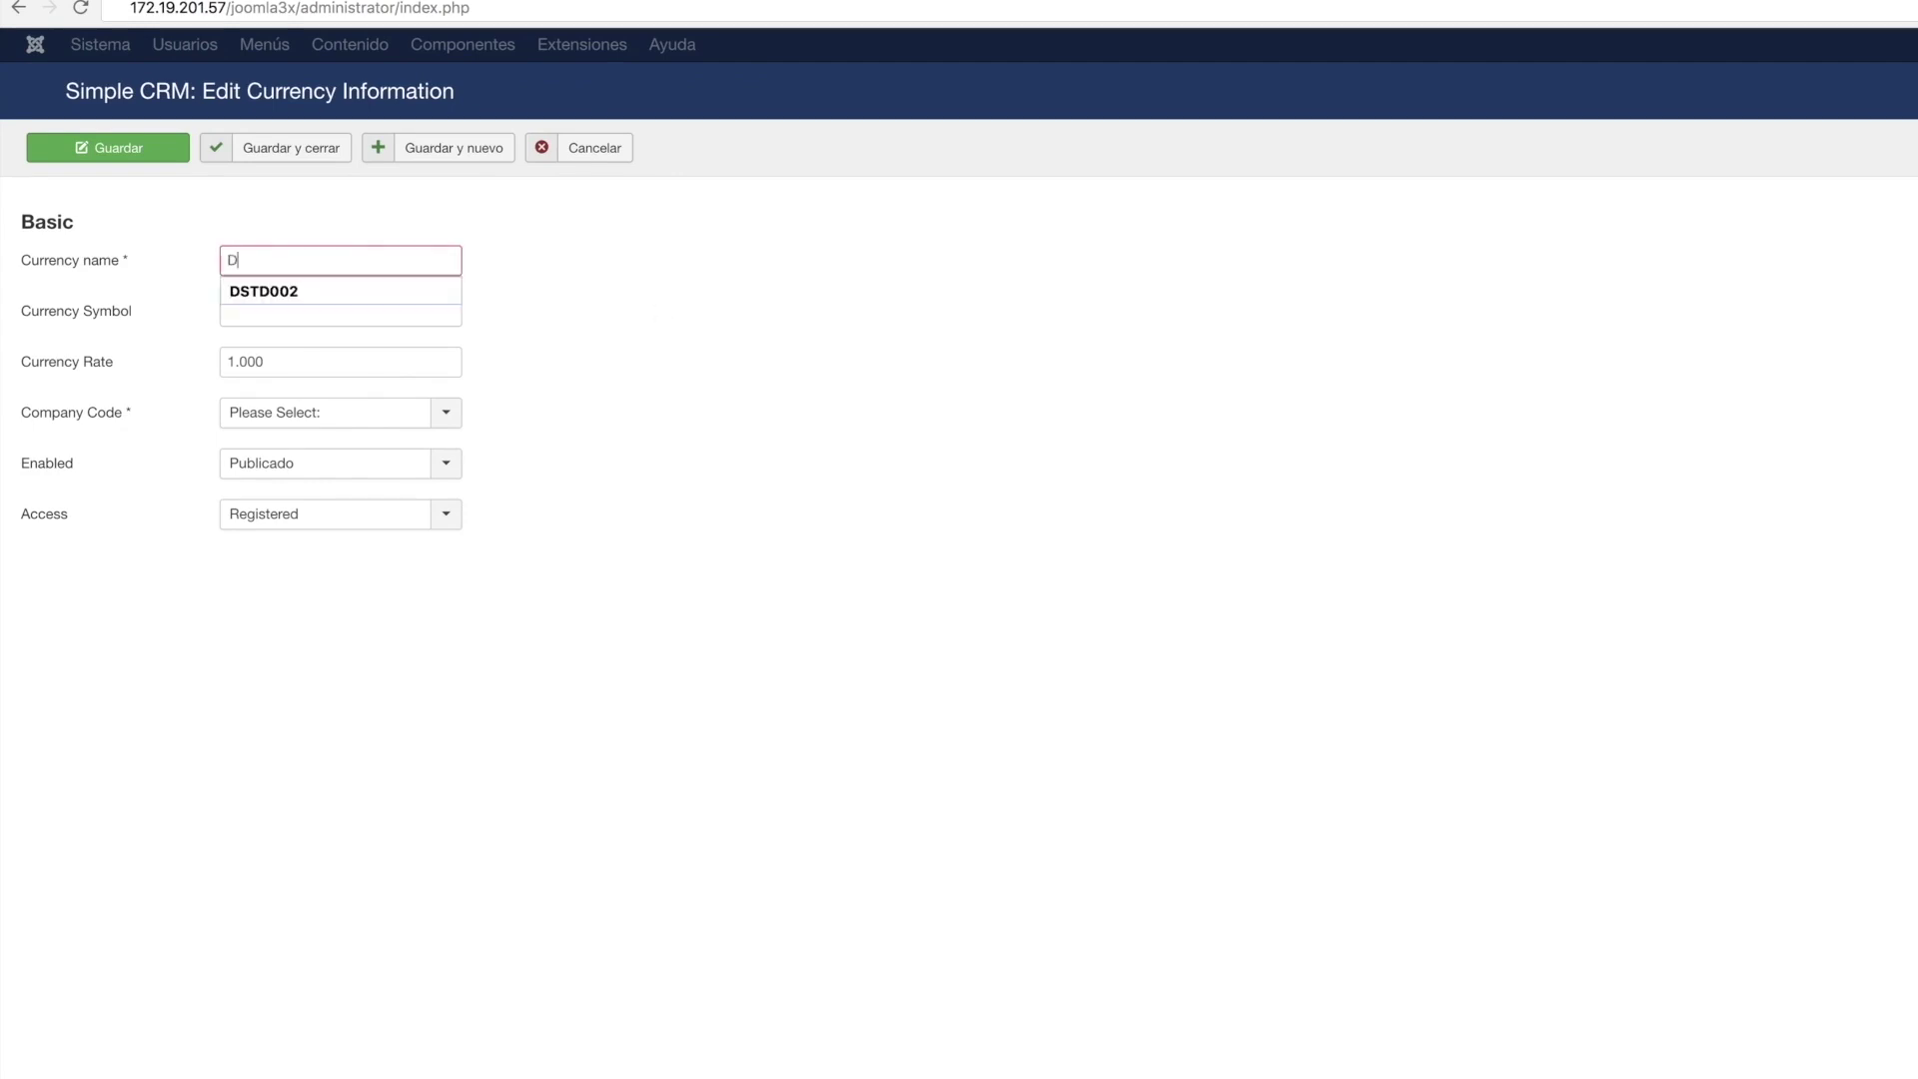
pyautogui.press('BackSpace')
pyautogui.press('BackSpace')
pyautogui.press('BackSpace')
pyautogui.press('BackSpace')
pyautogui.write('Dolar')
pyautogui.press('Tab')
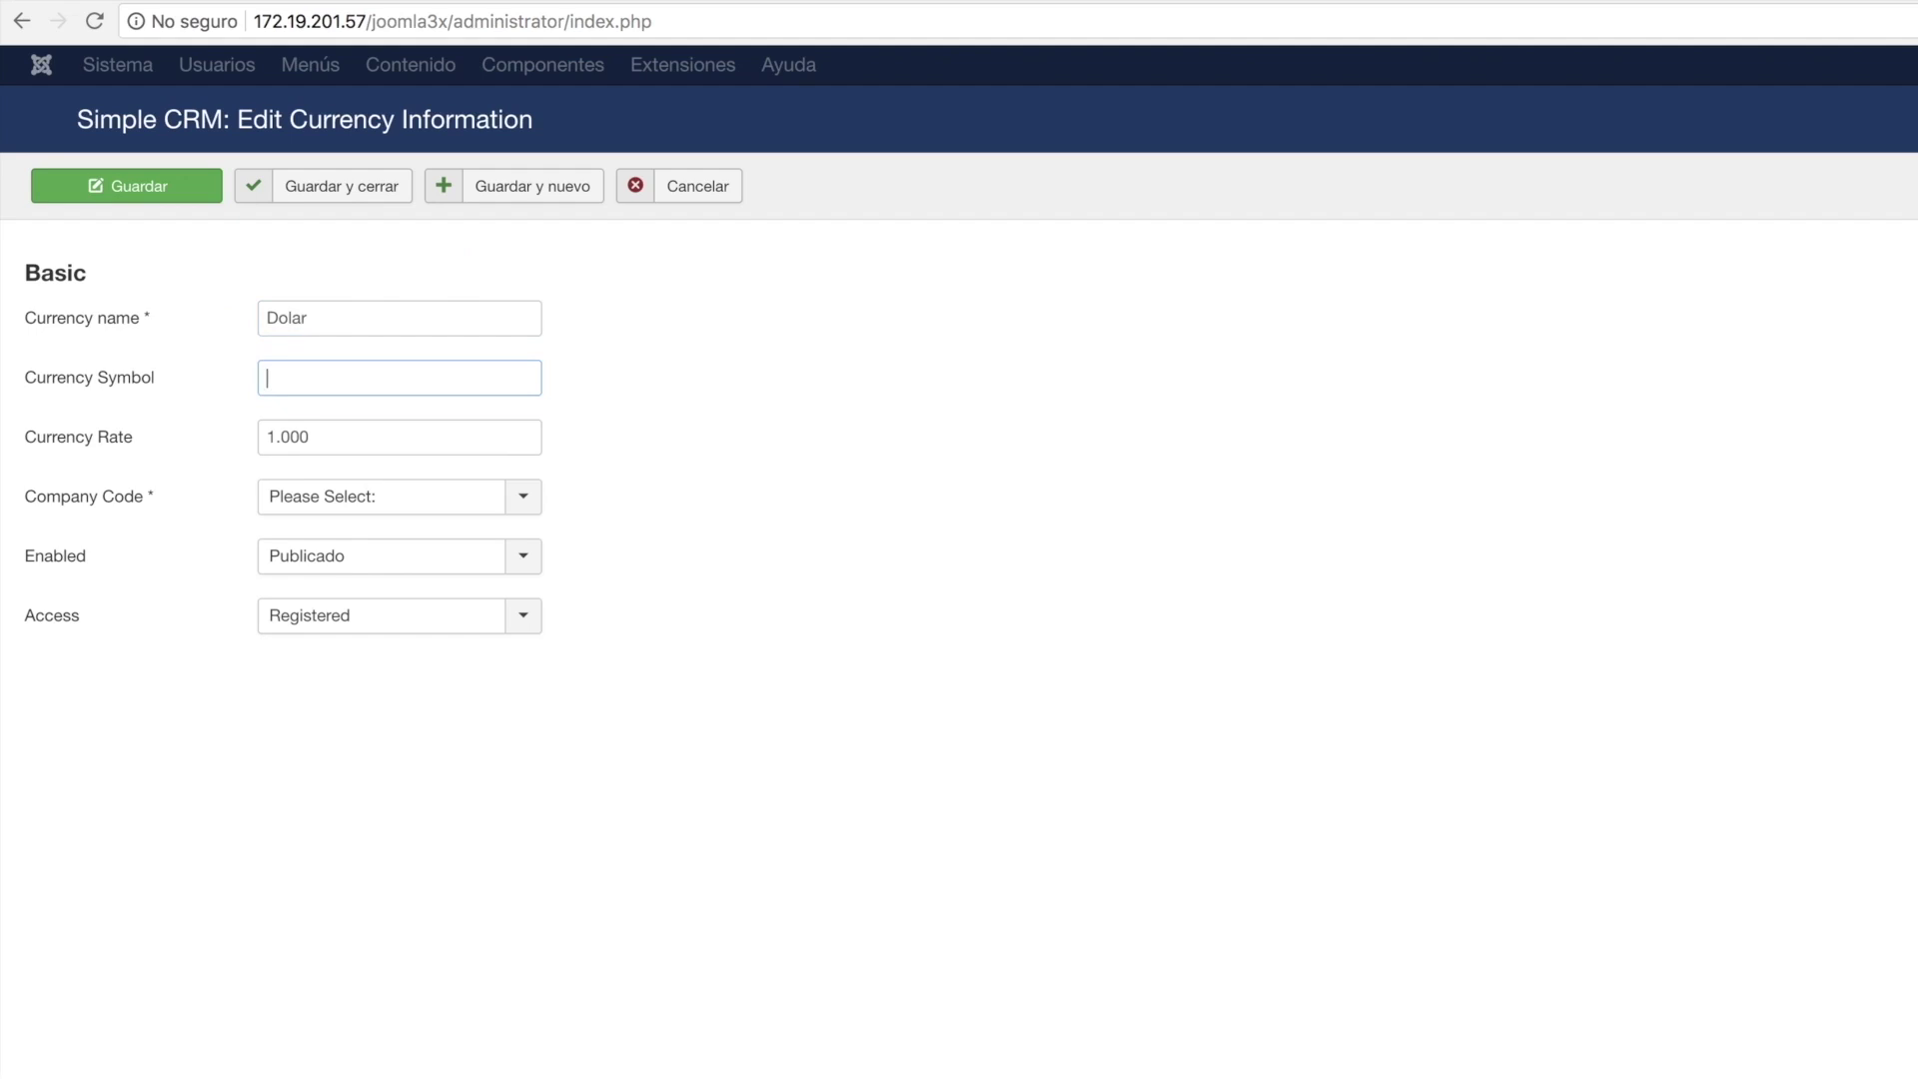
pyautogui.write('$')
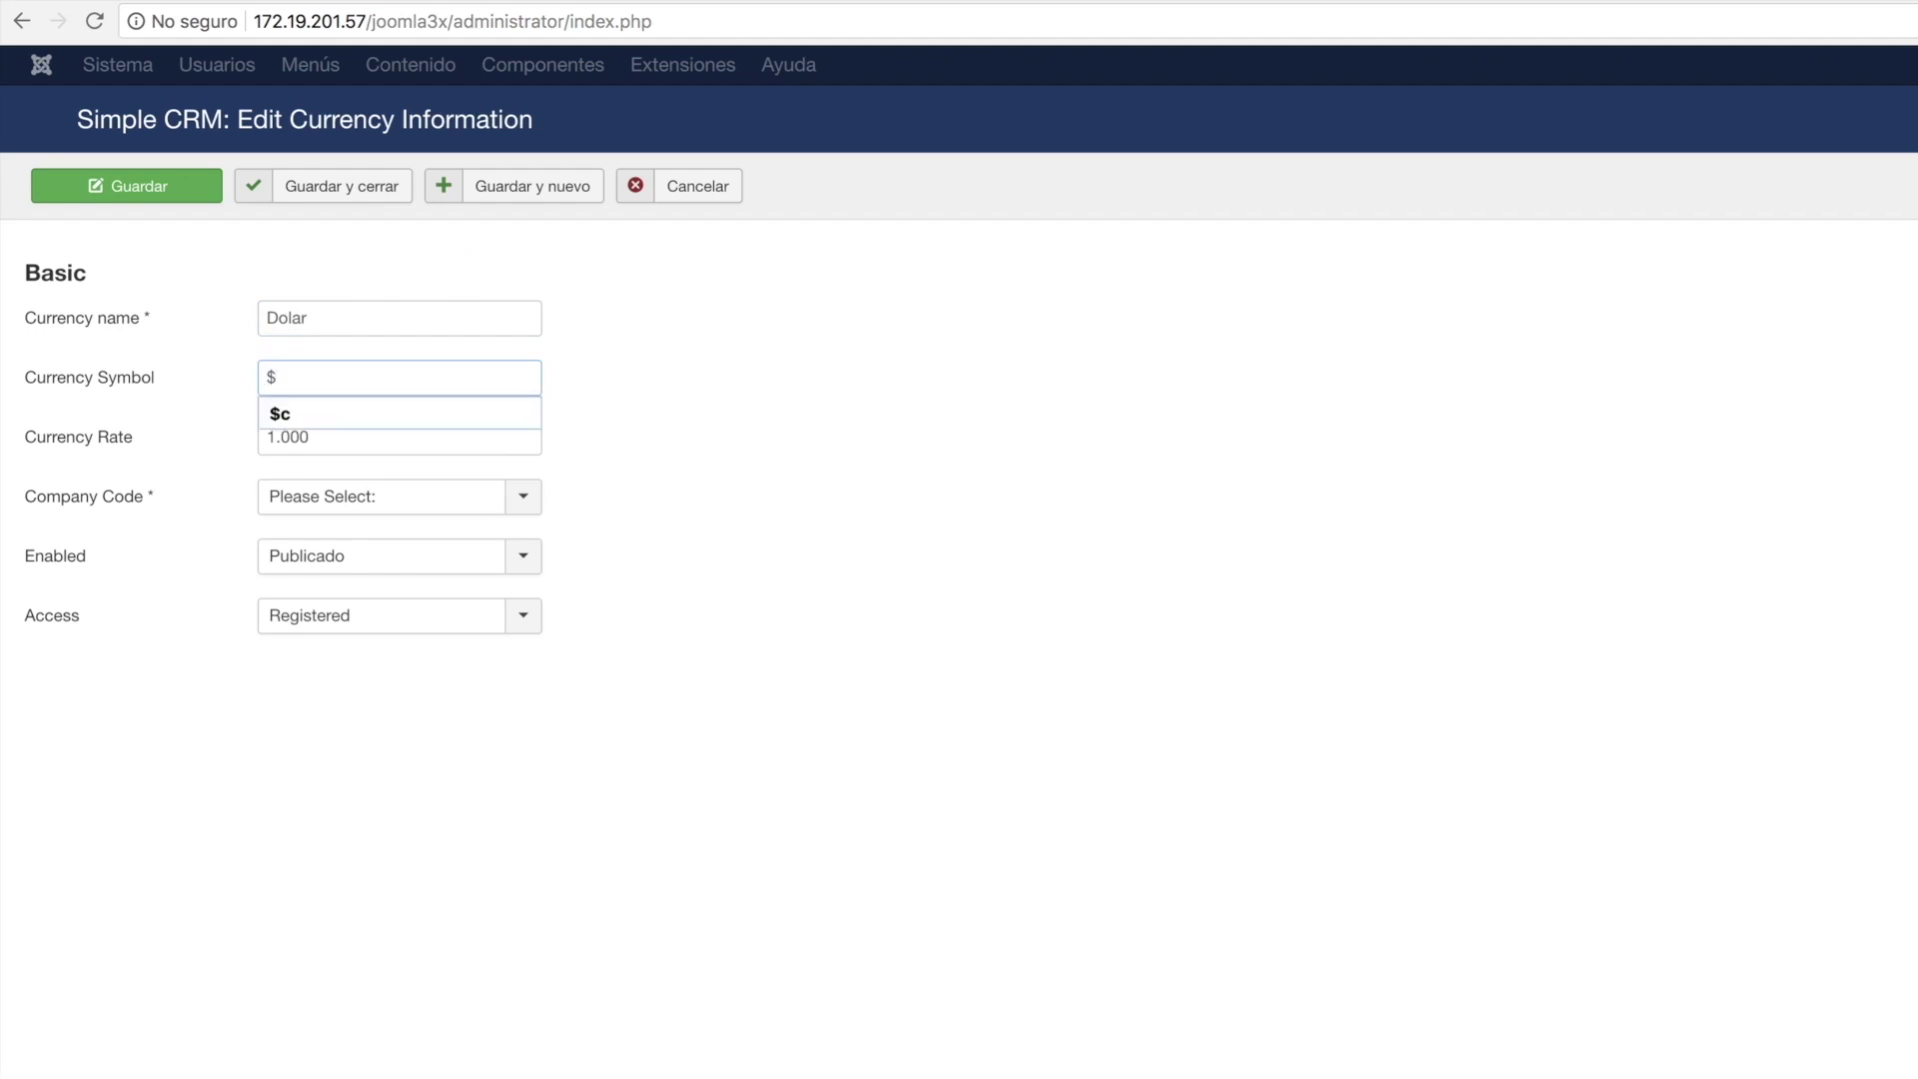
pyautogui.press('Escape')
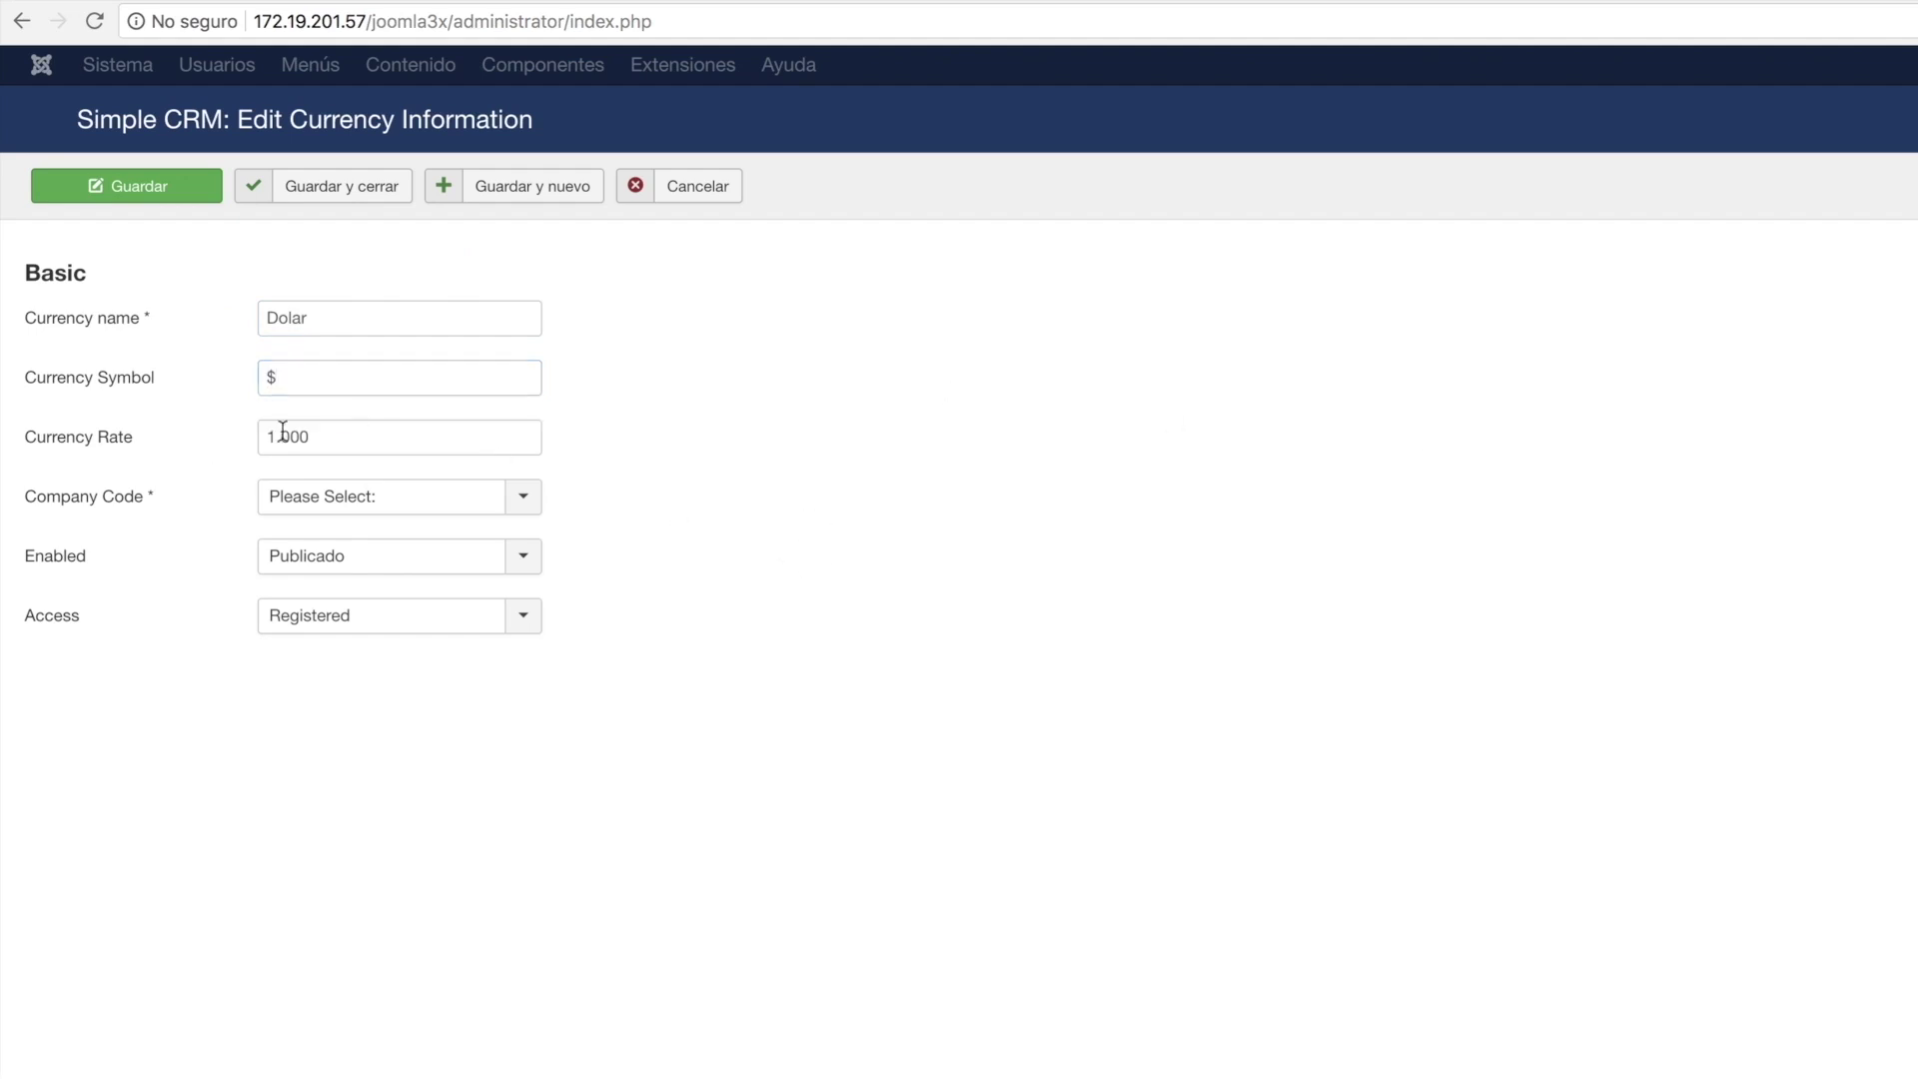
# Link the Dolar currency to company code DSTD002 and save it.
pyautogui.click(521, 500)
pyautogui.click(416, 562)
pyautogui.click(338, 199)
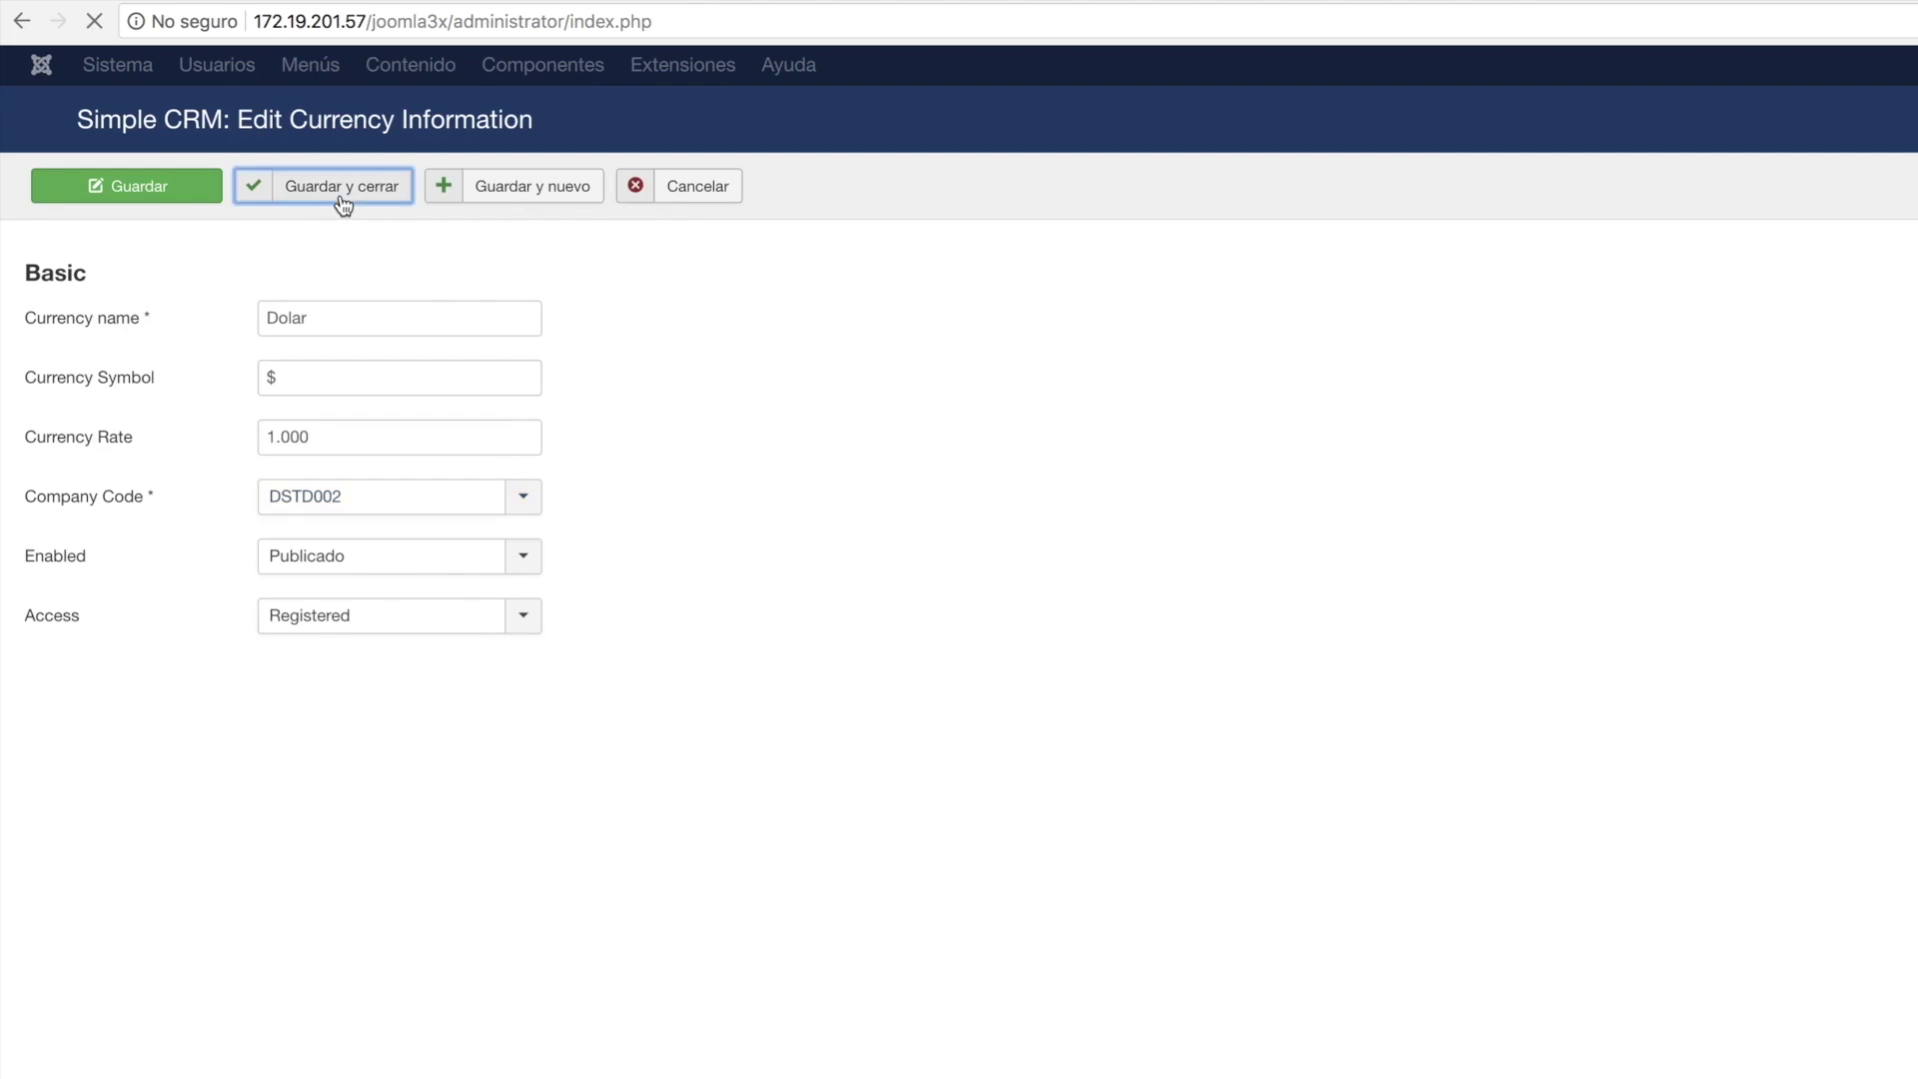
pyautogui.click(64, 369)
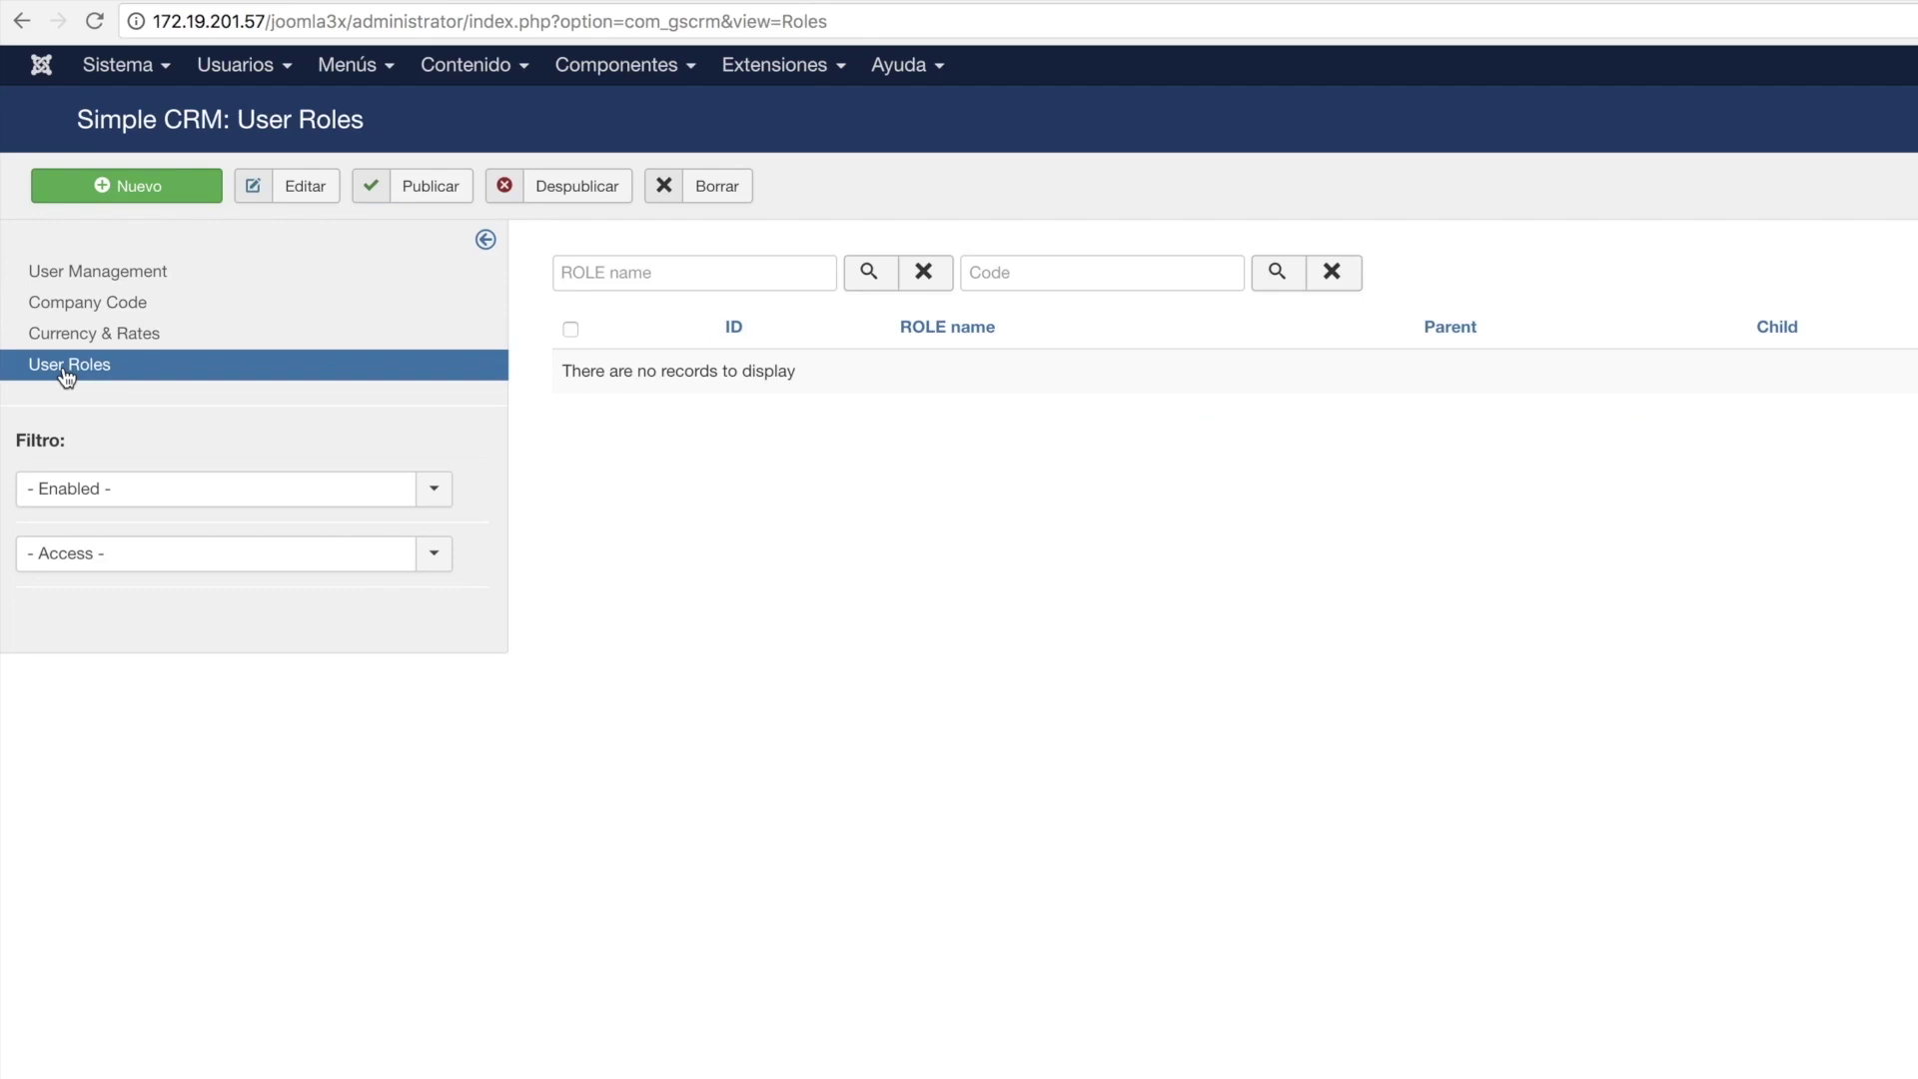
# Create the Gerente role tied to company code DSTD002 and save it.
pyautogui.click(107, 184)
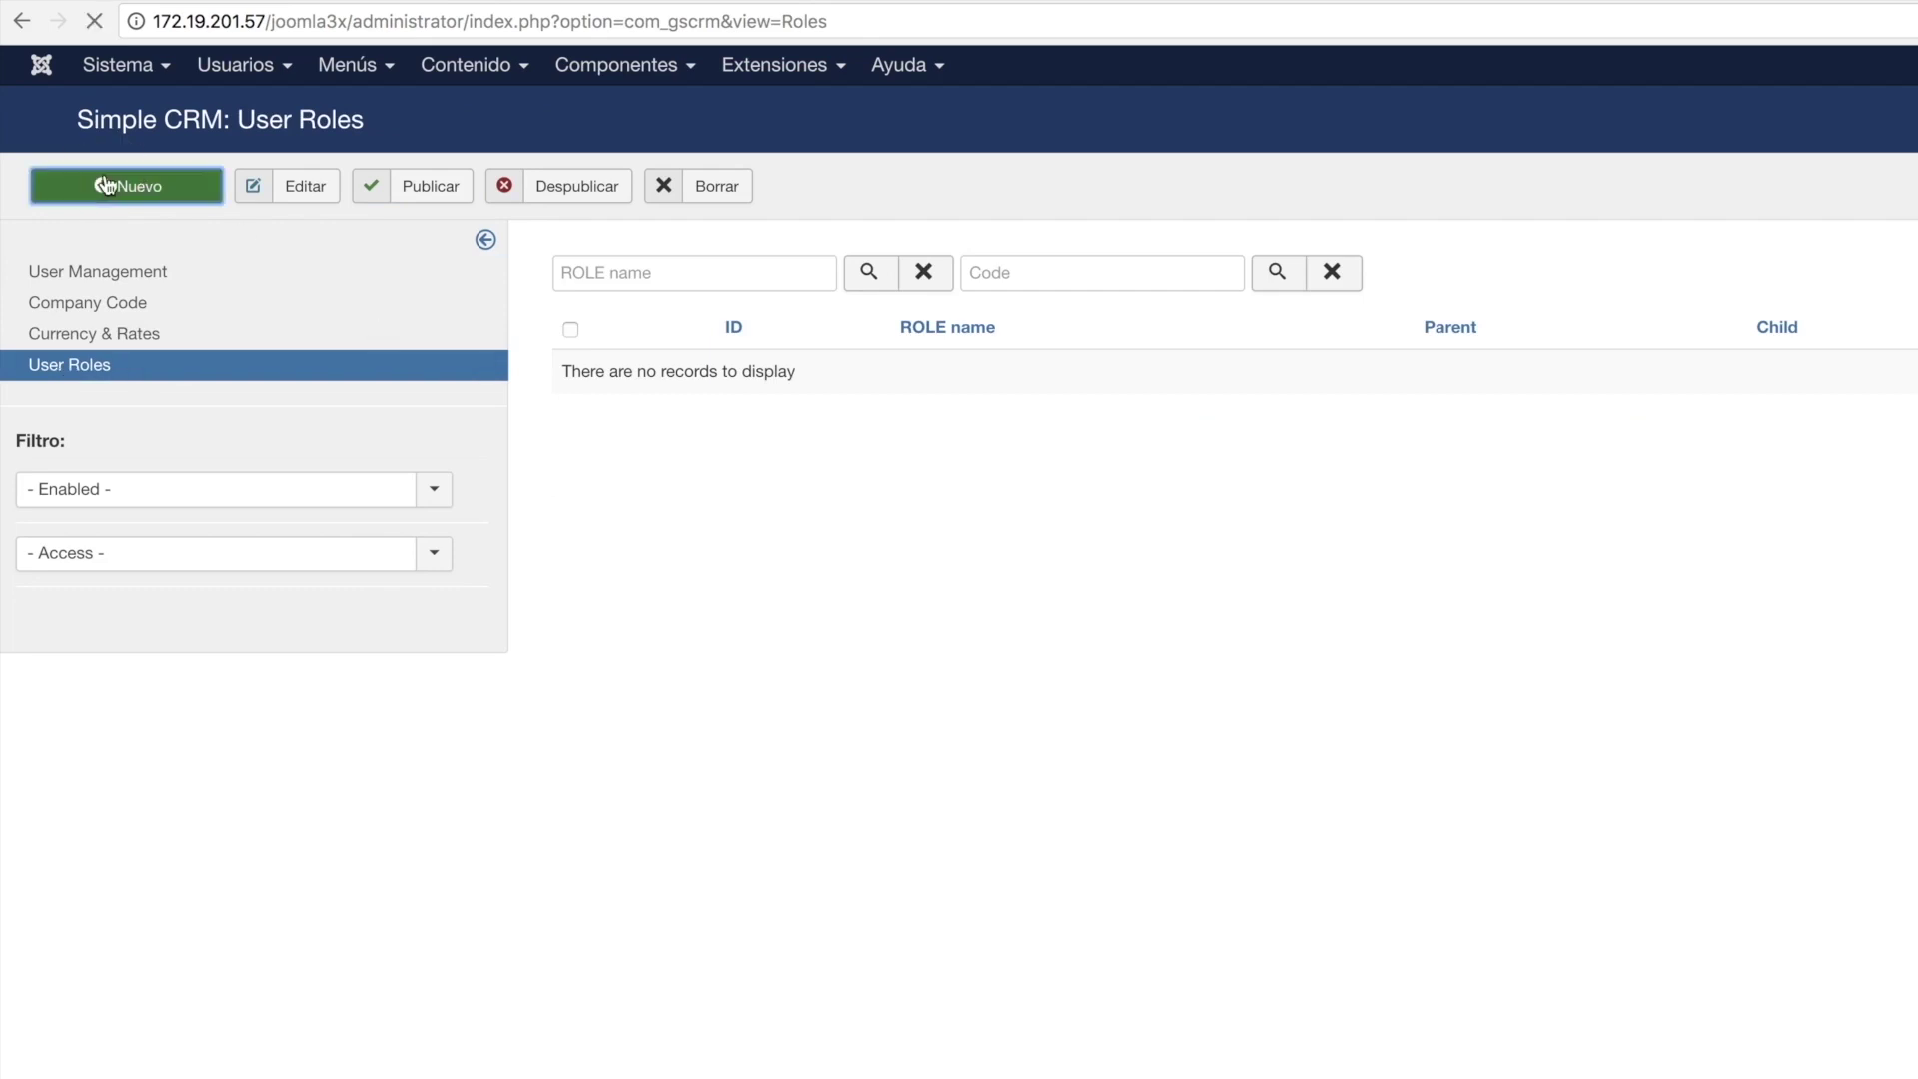
pyautogui.click(353, 316)
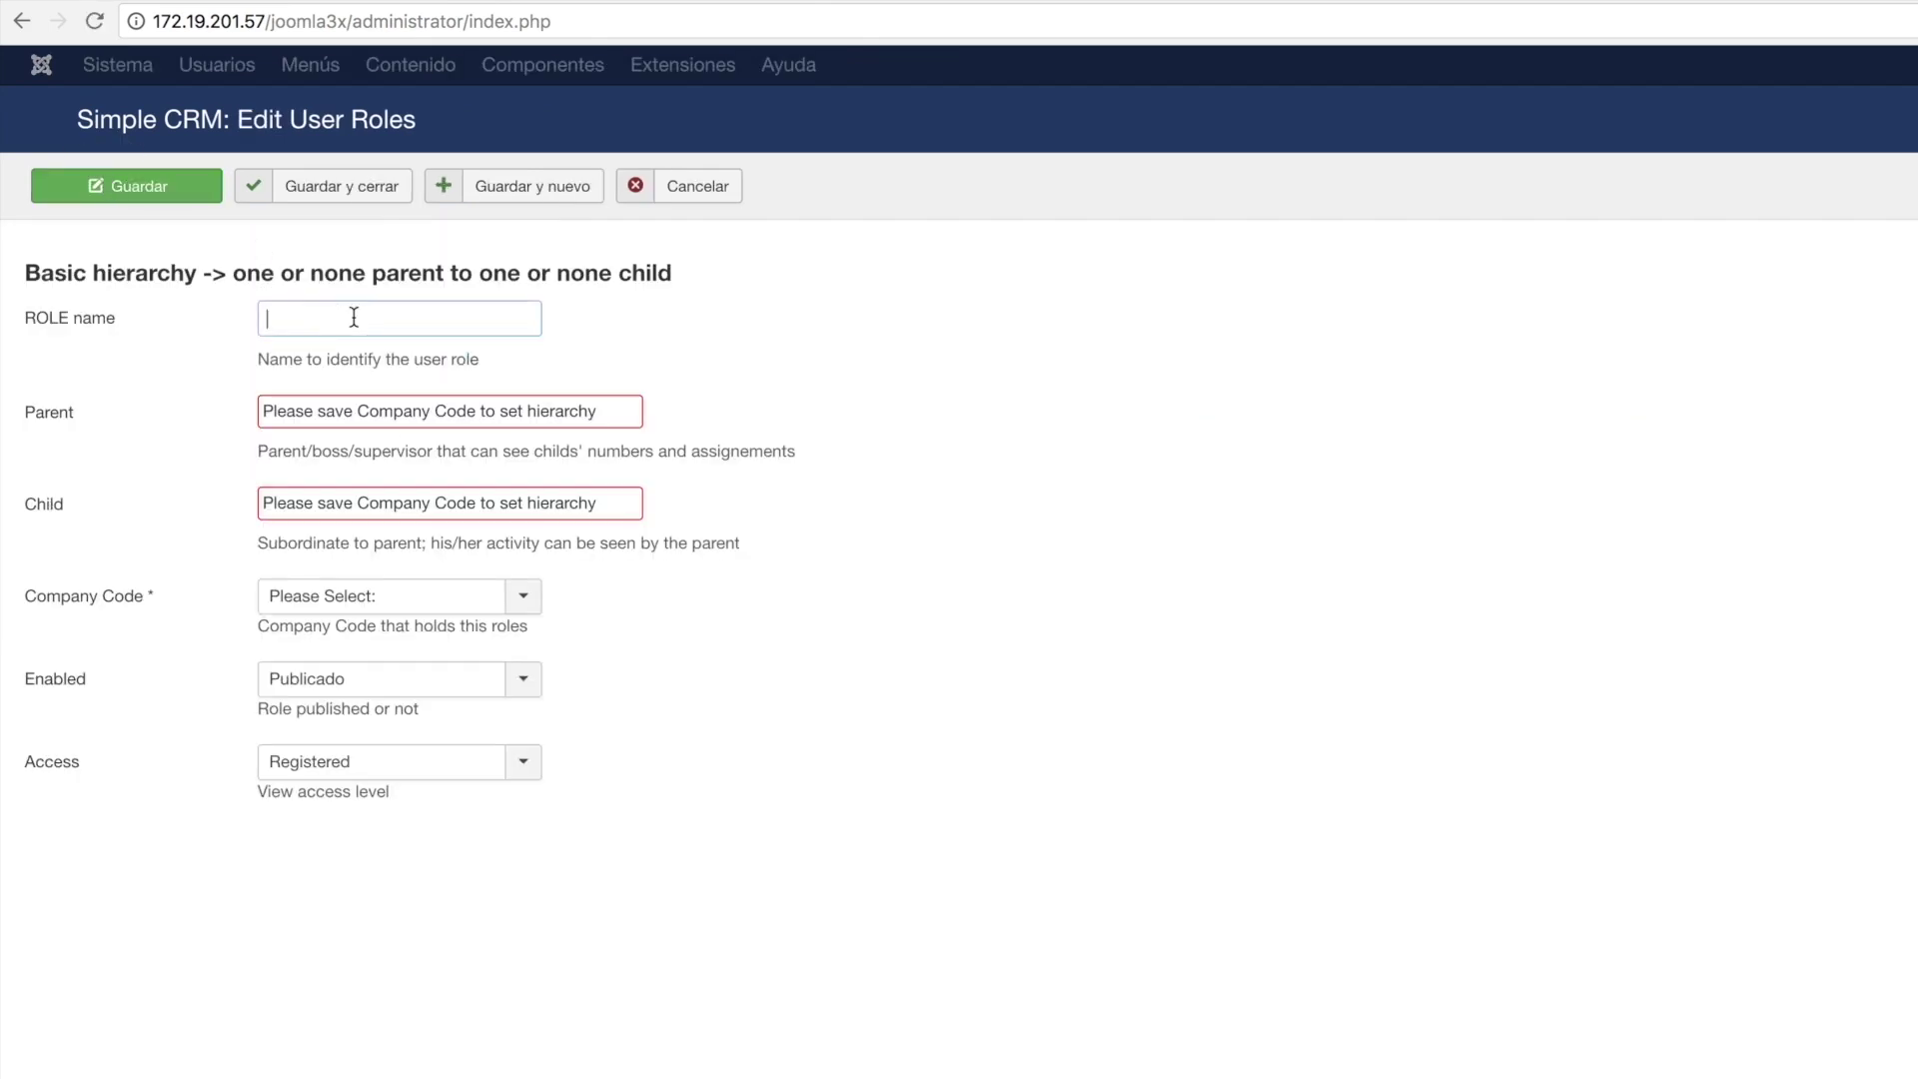
pyautogui.write('Gerentes')
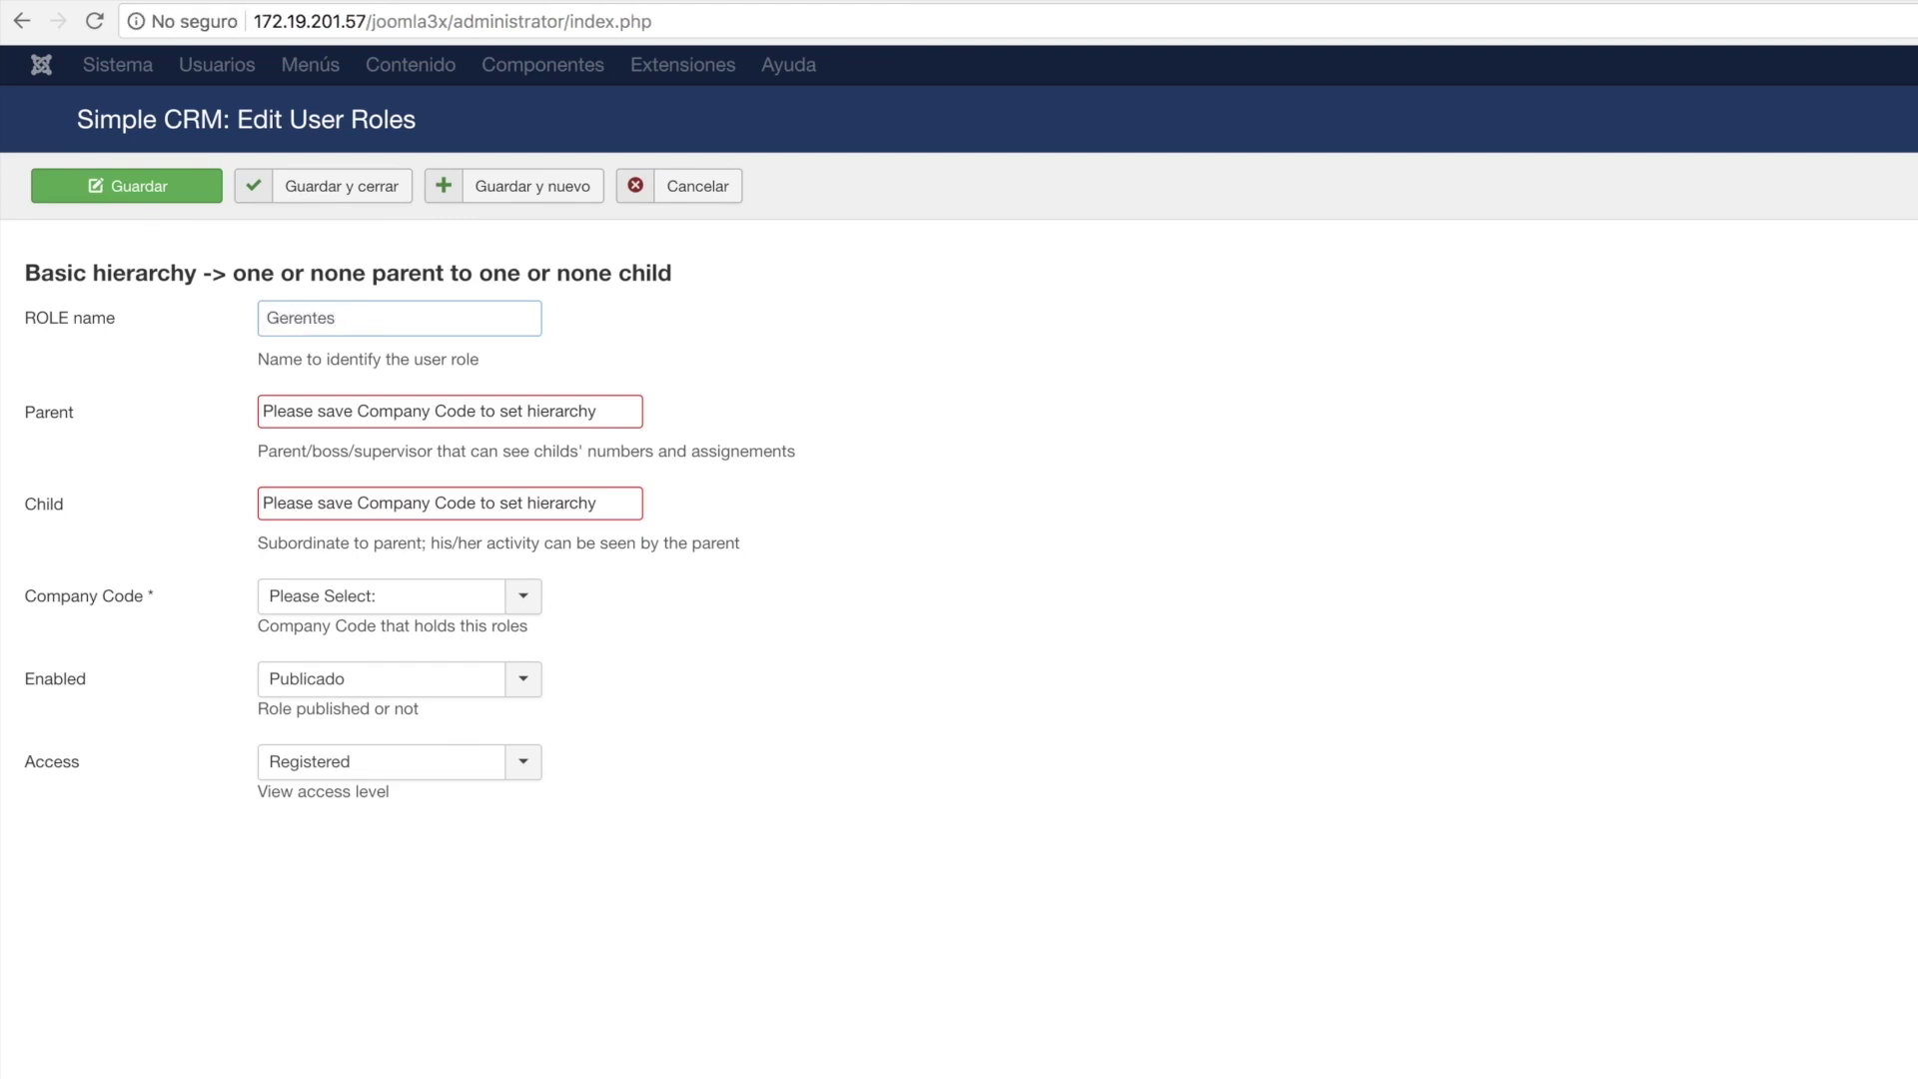
pyautogui.click(520, 596)
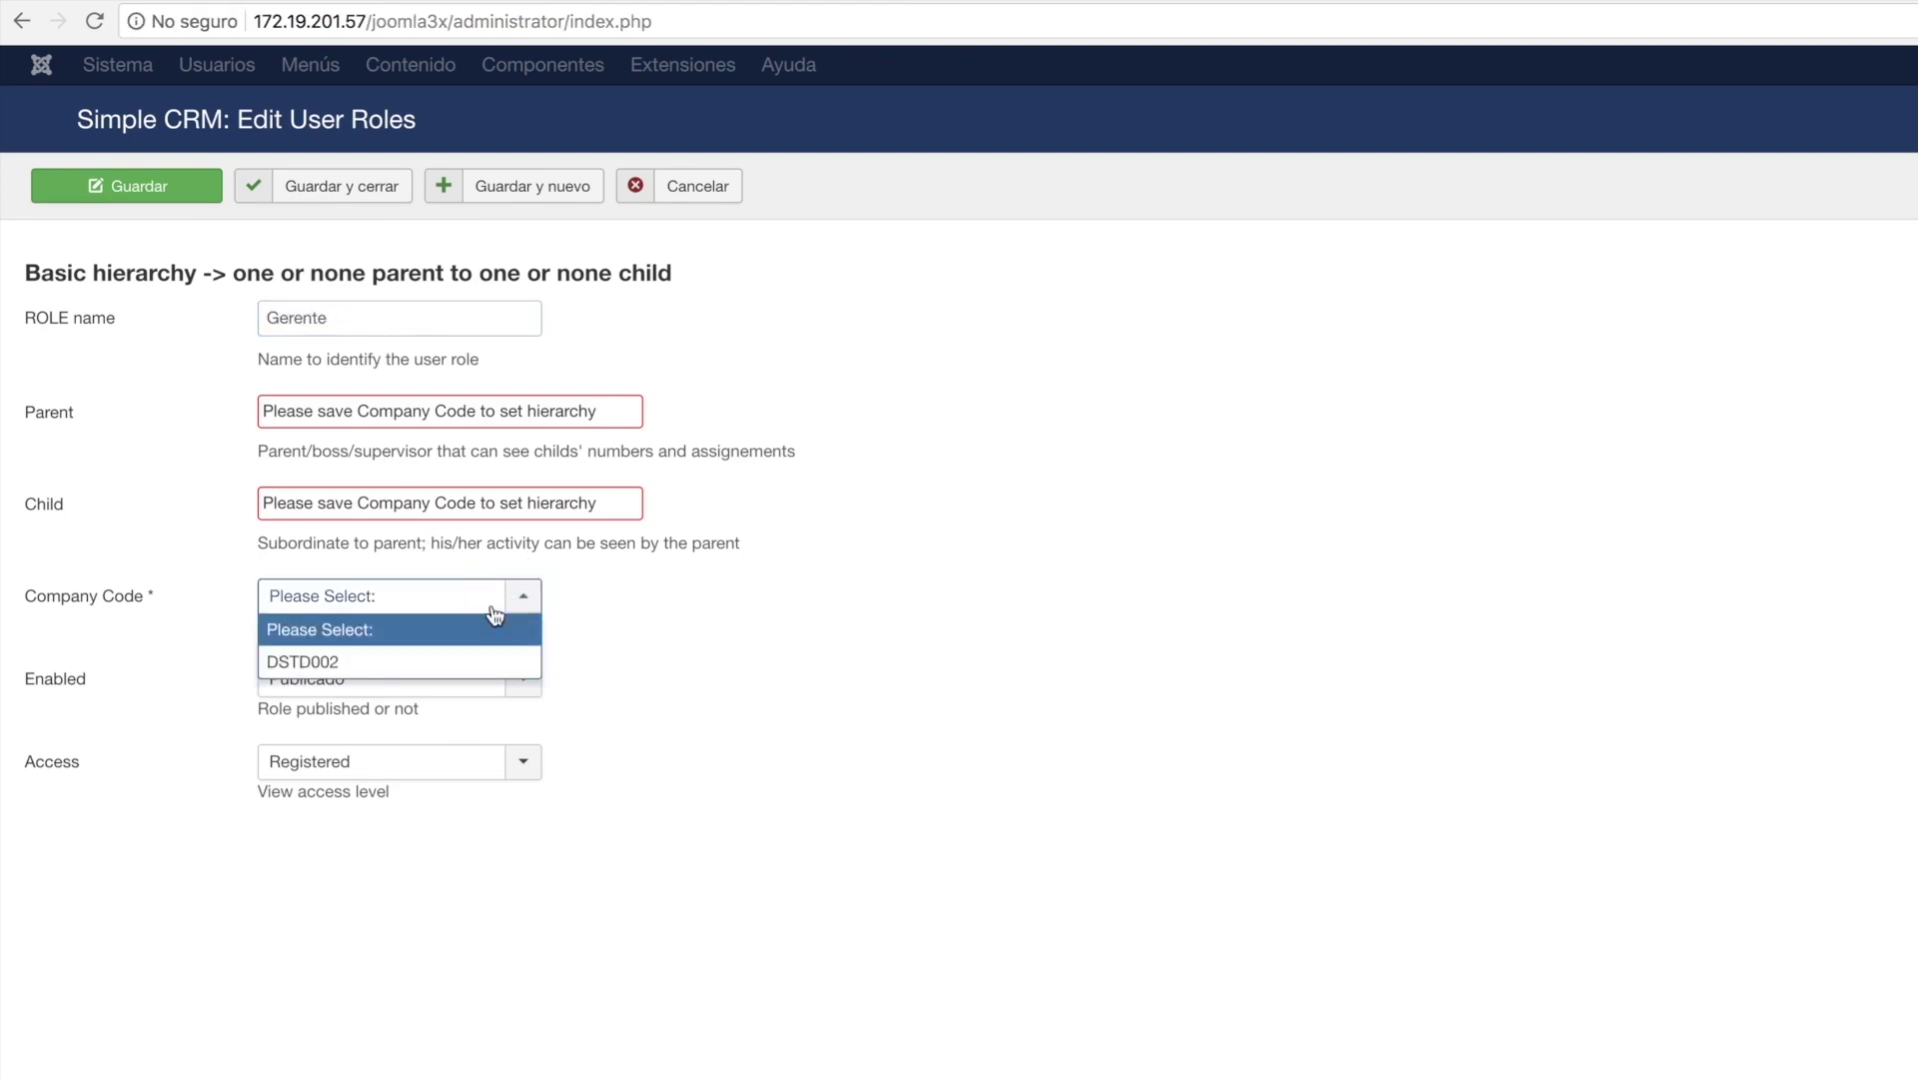
pyautogui.click(404, 663)
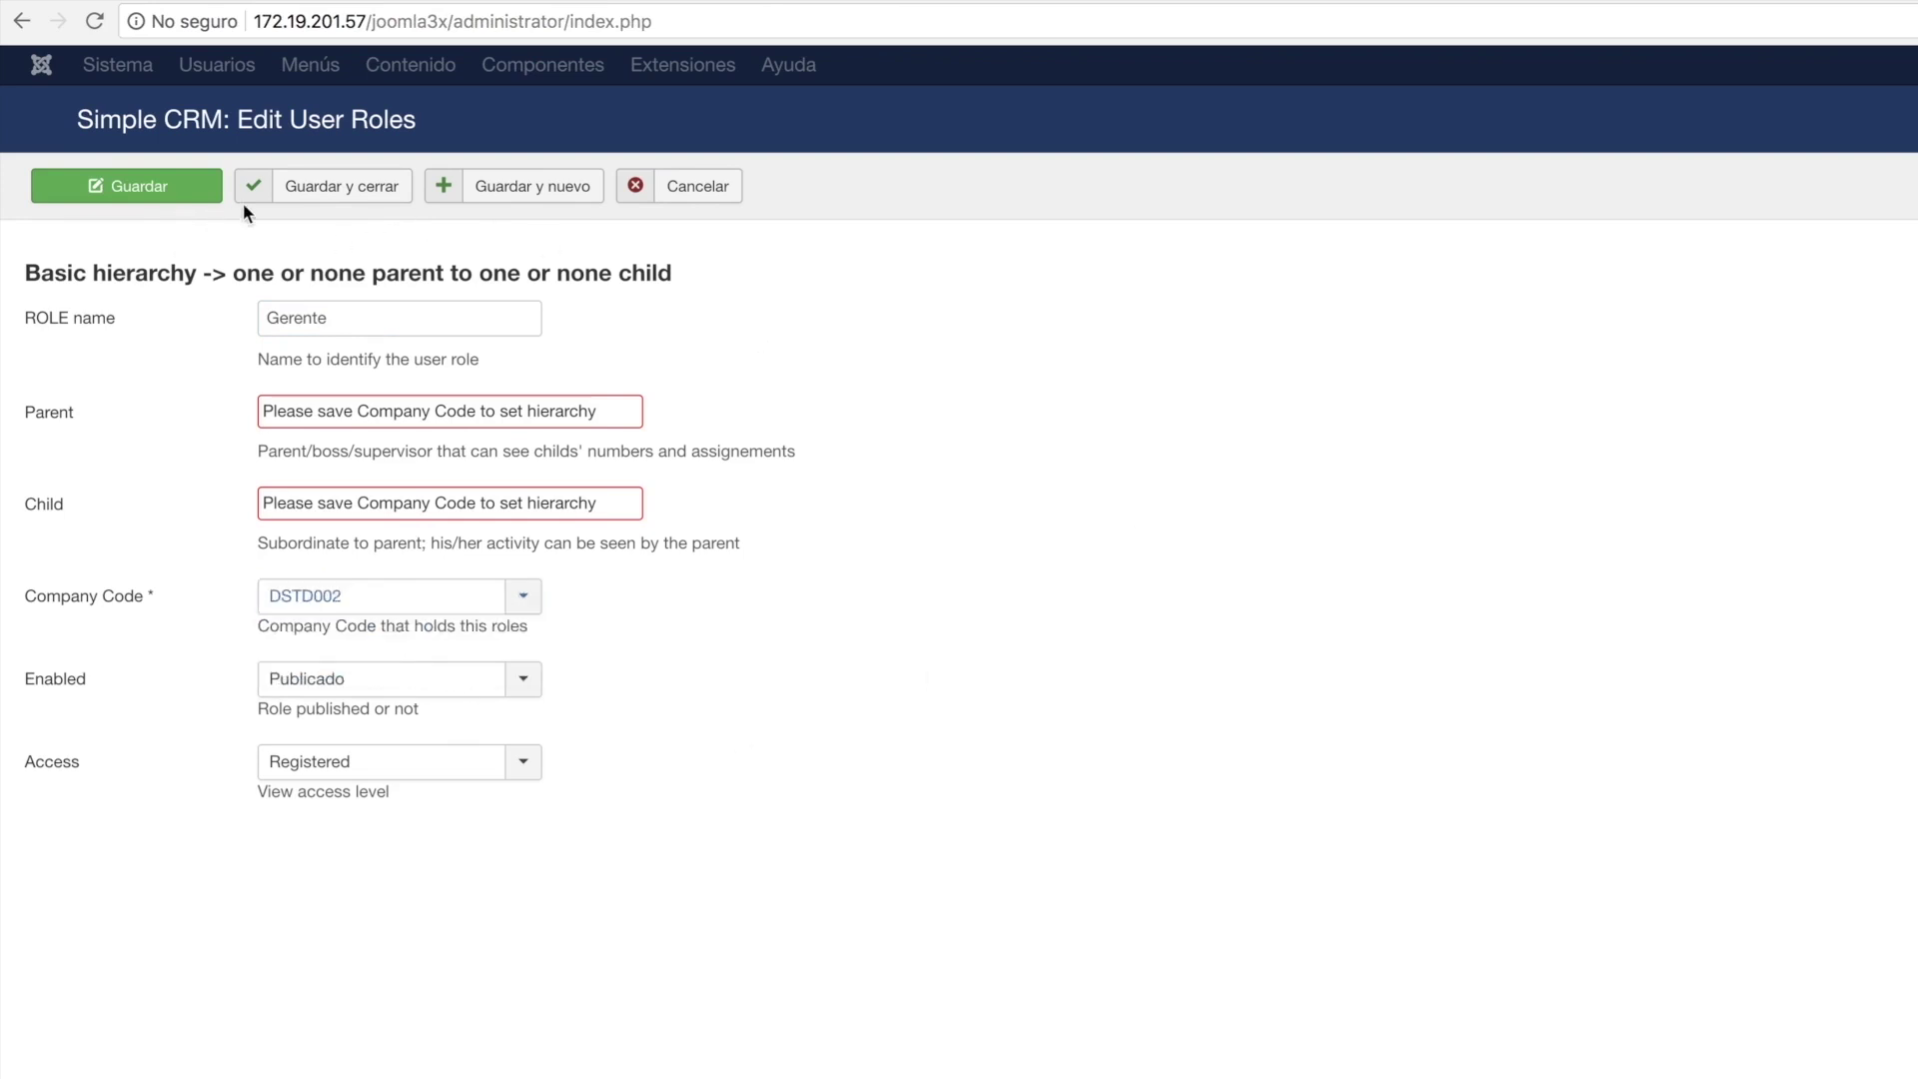
pyautogui.click(271, 193)
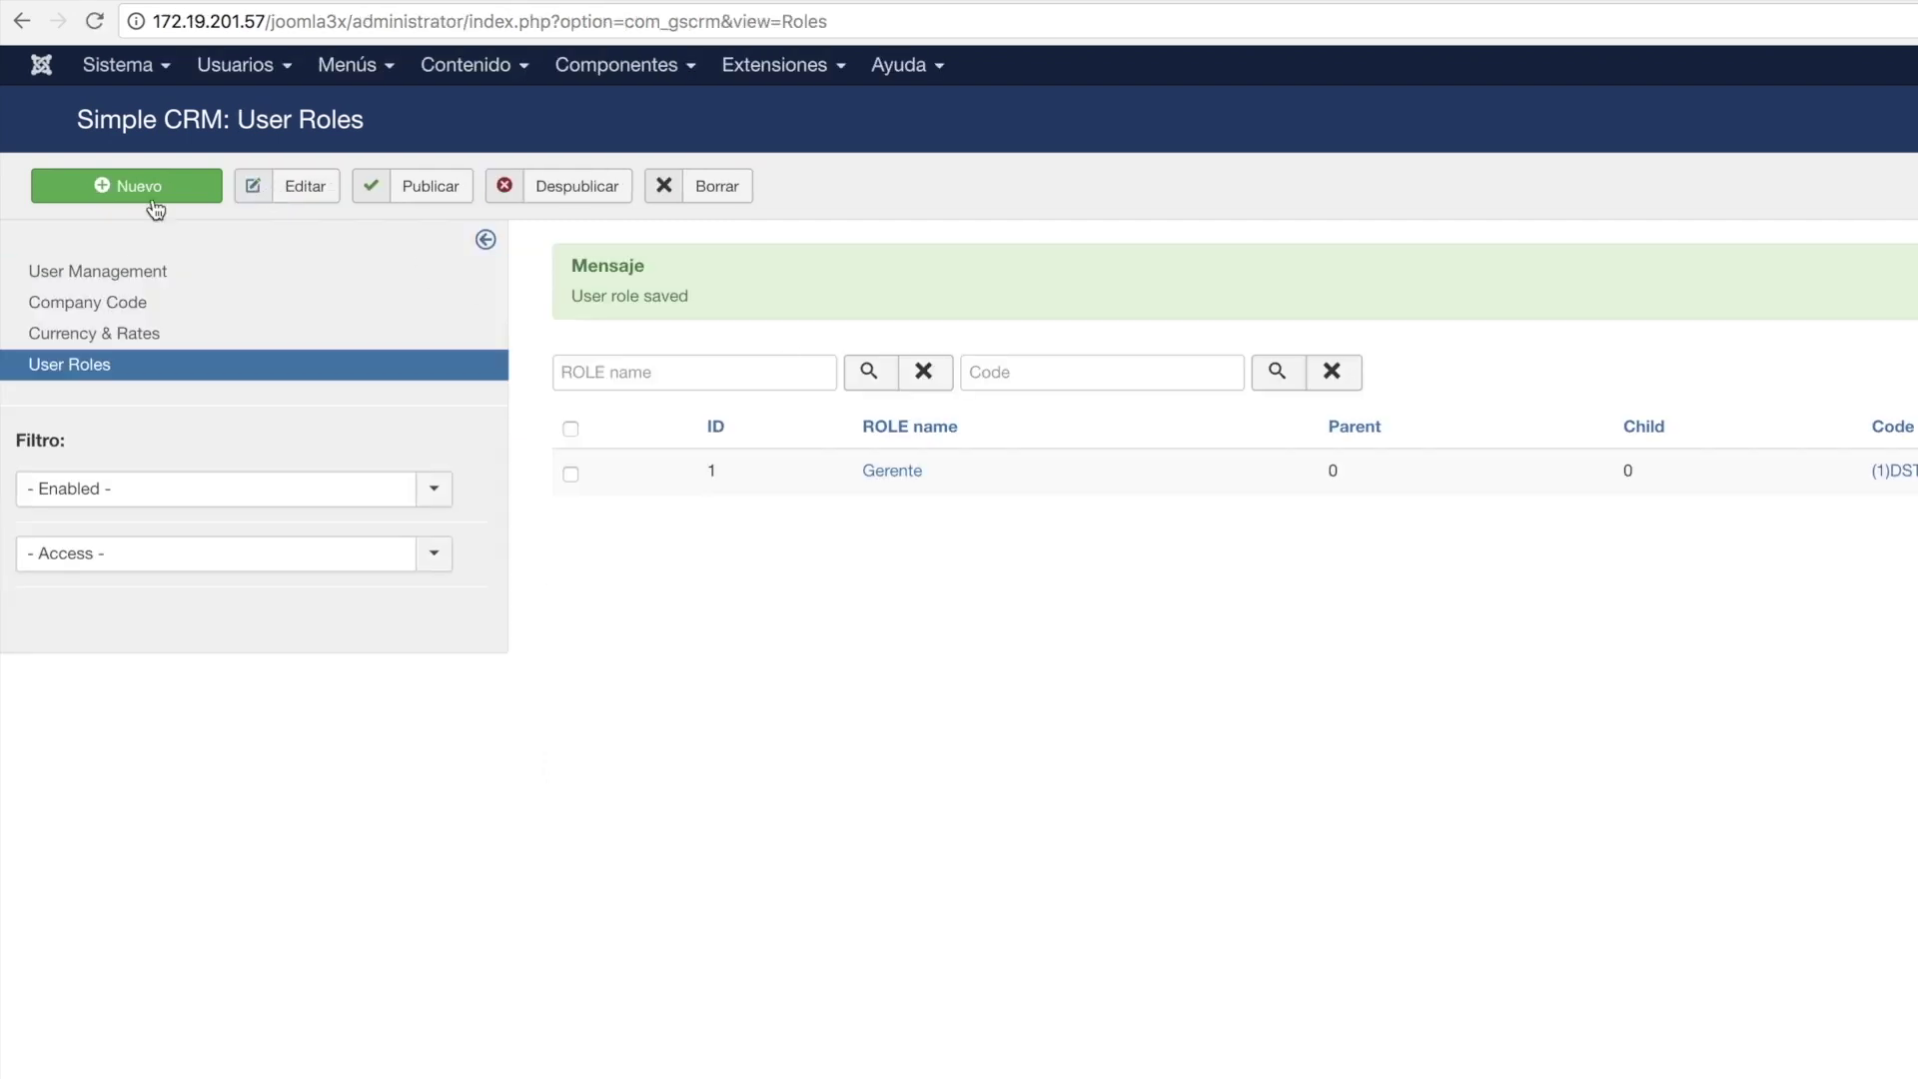
# Create a Colaborador role tied to company code DSTD002 and save it.
pyautogui.click(130, 192)
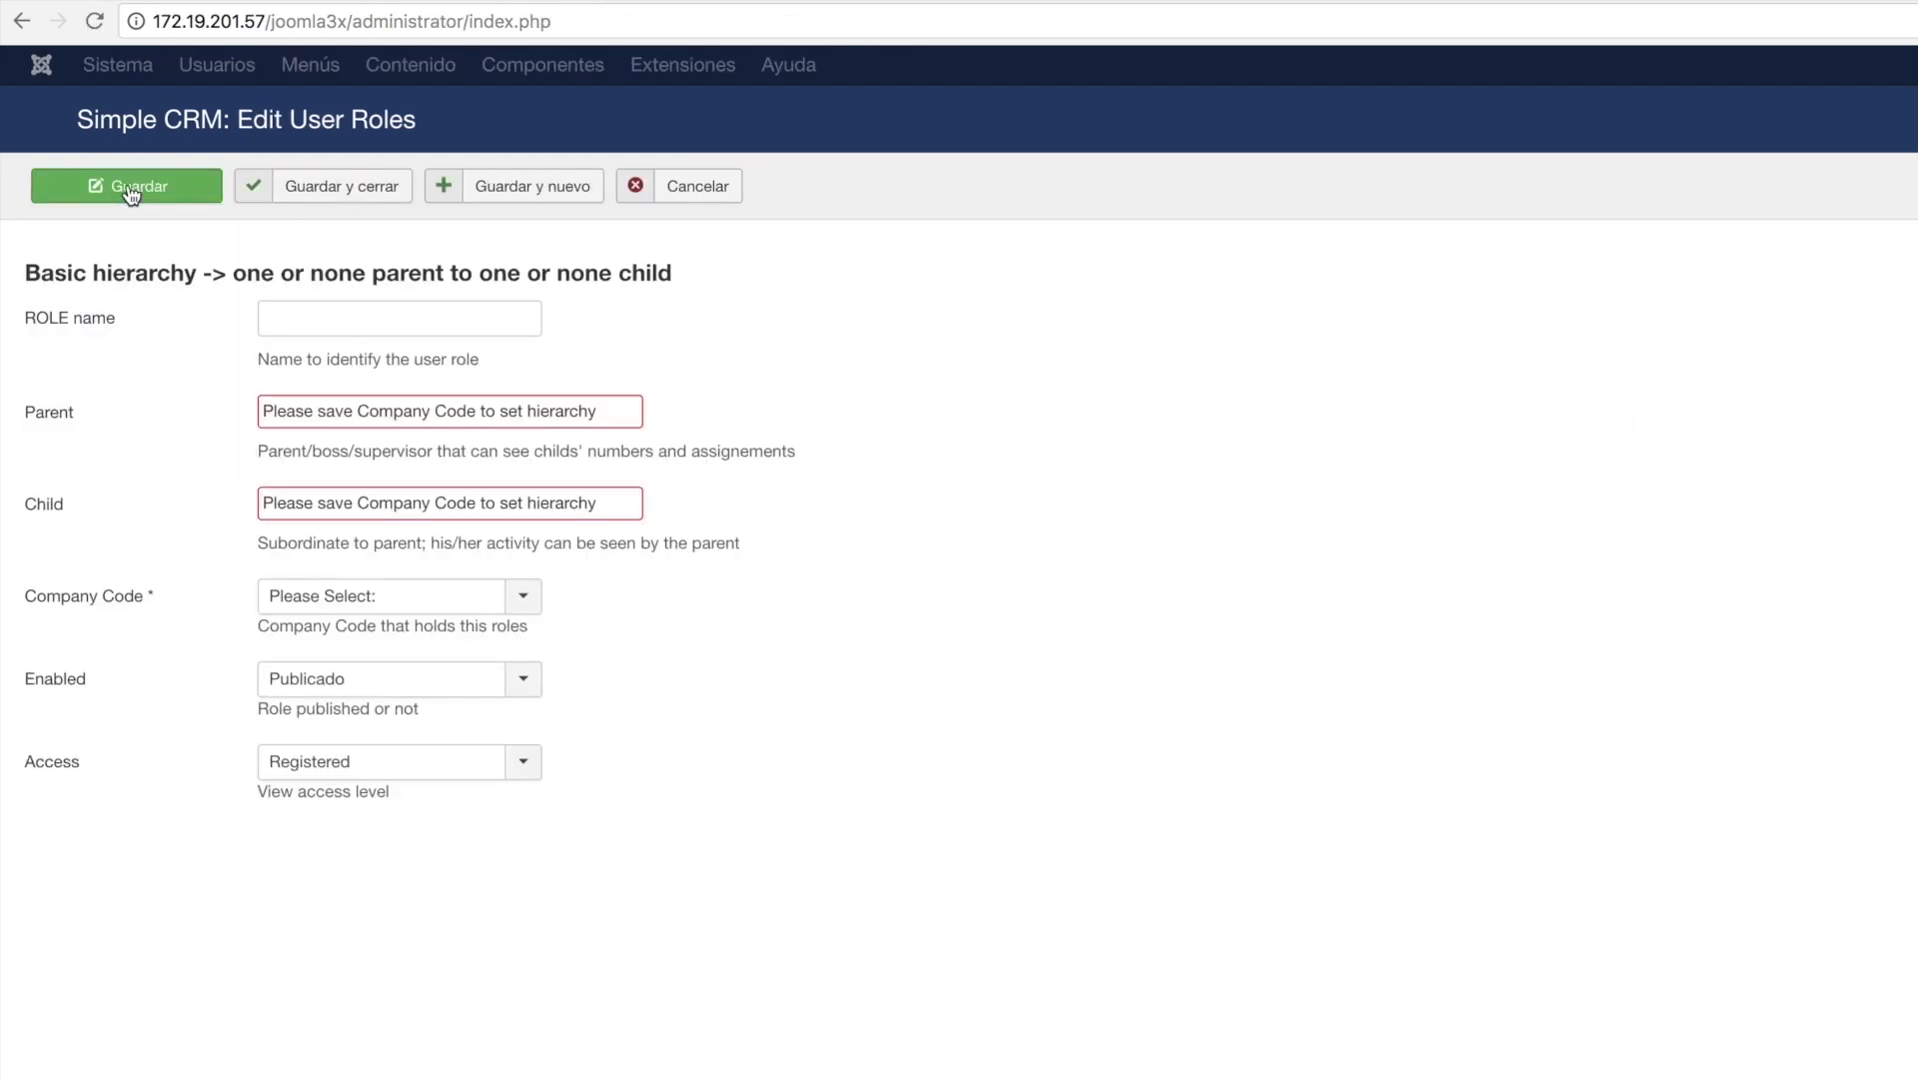
pyautogui.click(323, 306)
pyautogui.write('Colaborador')
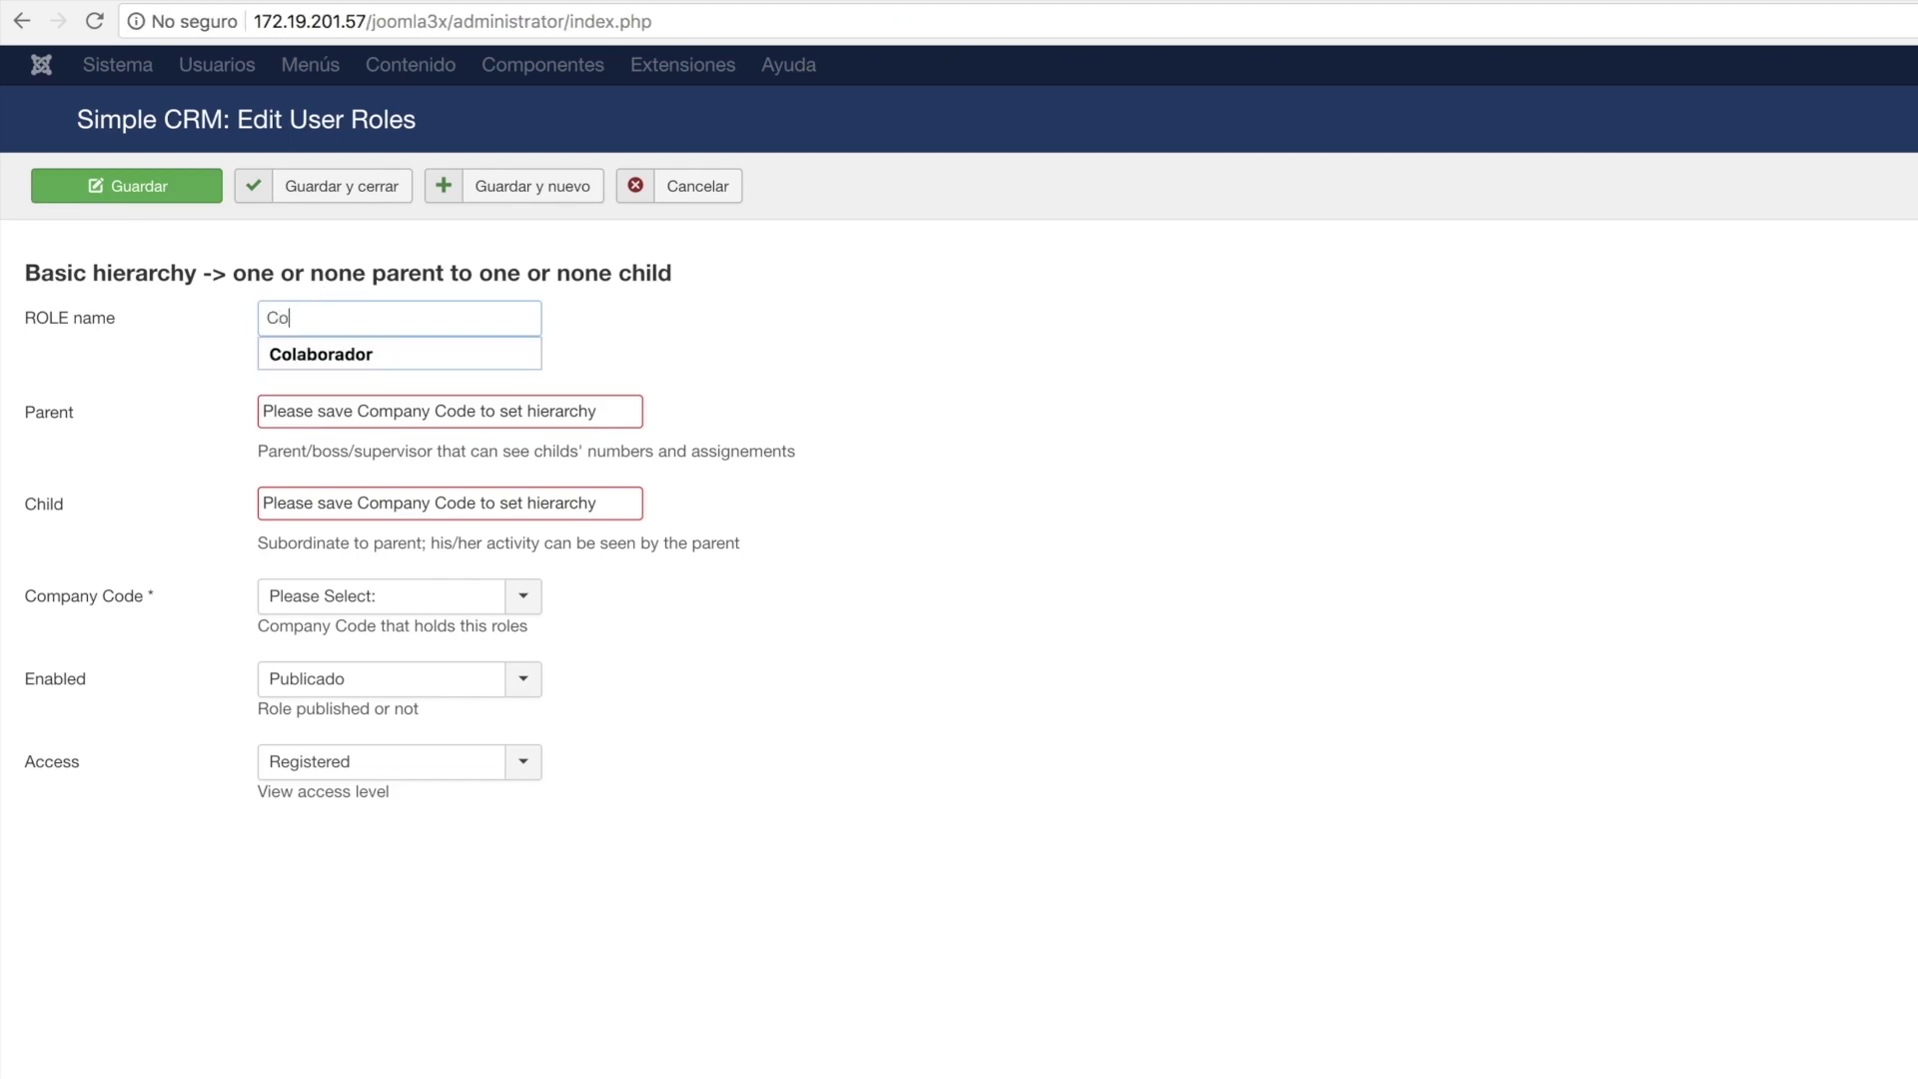
pyautogui.click(919, 386)
pyautogui.click(526, 606)
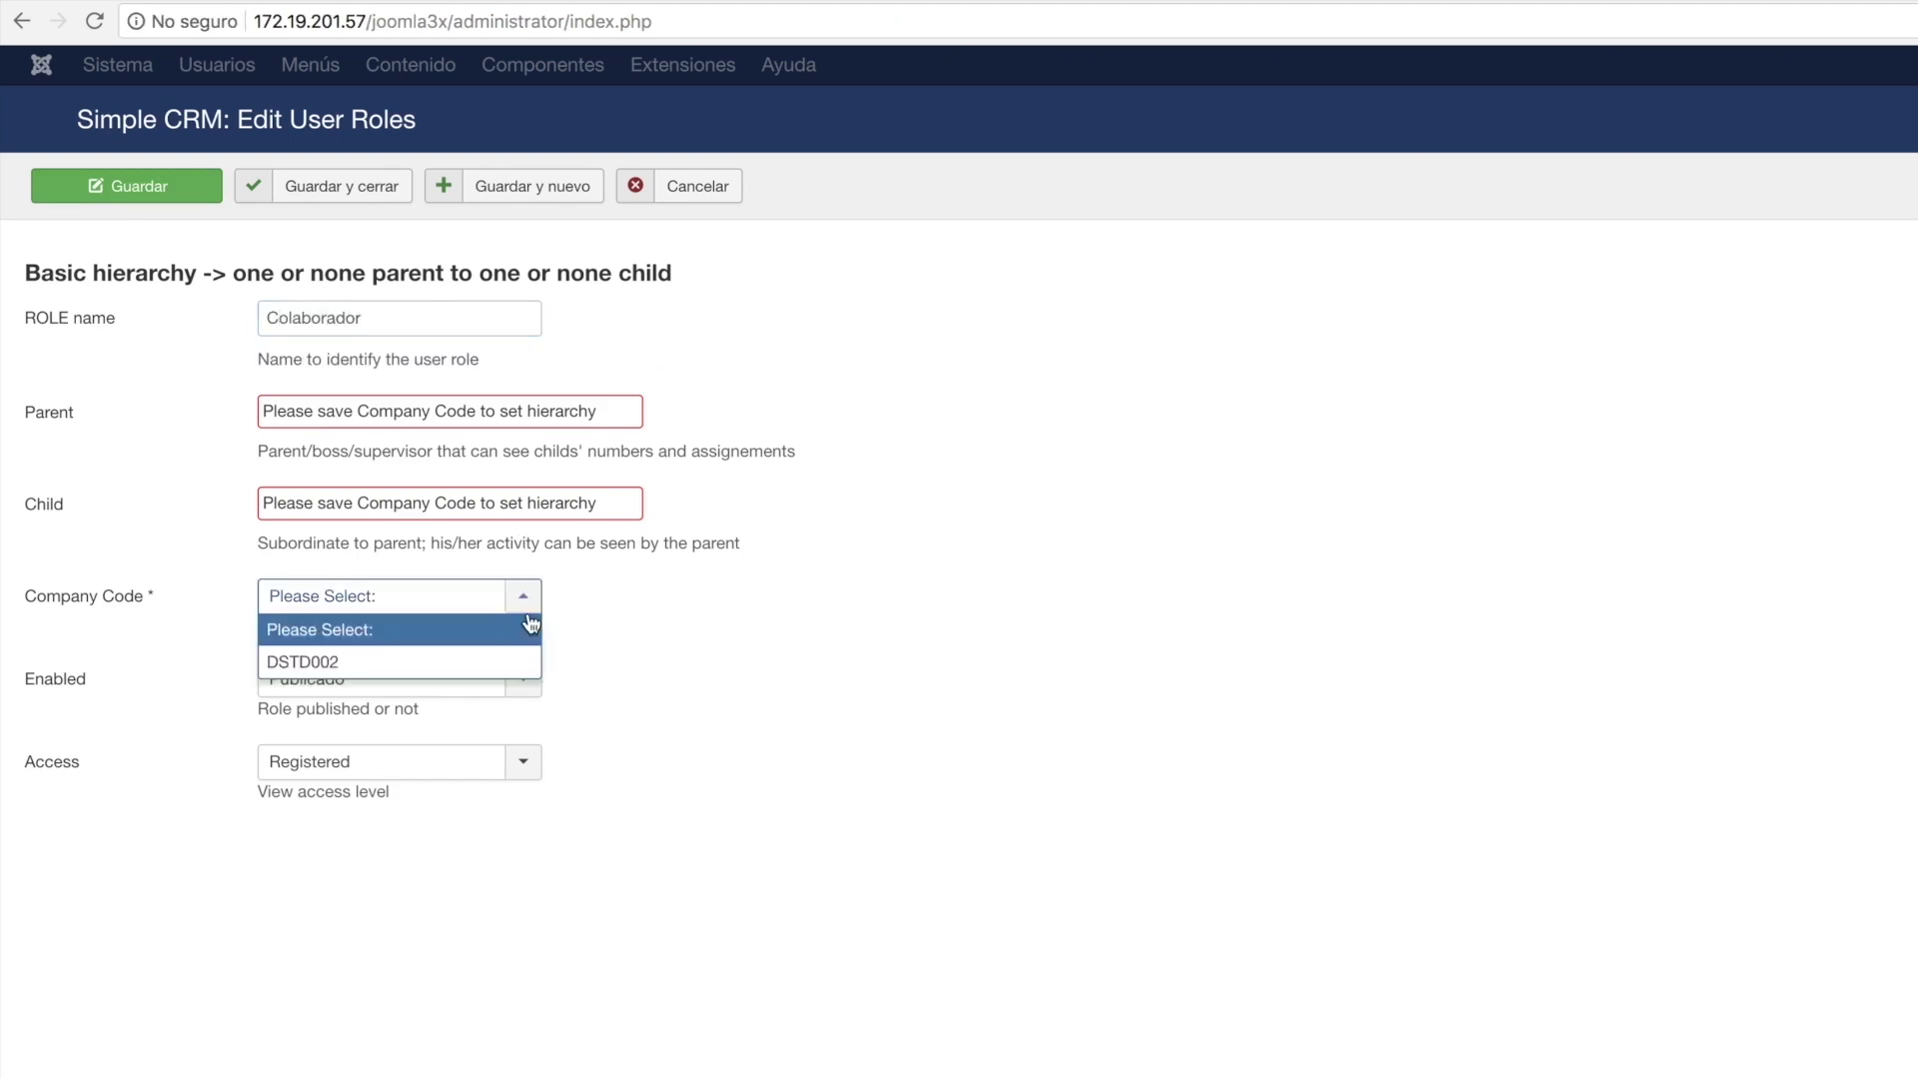
pyautogui.click(378, 661)
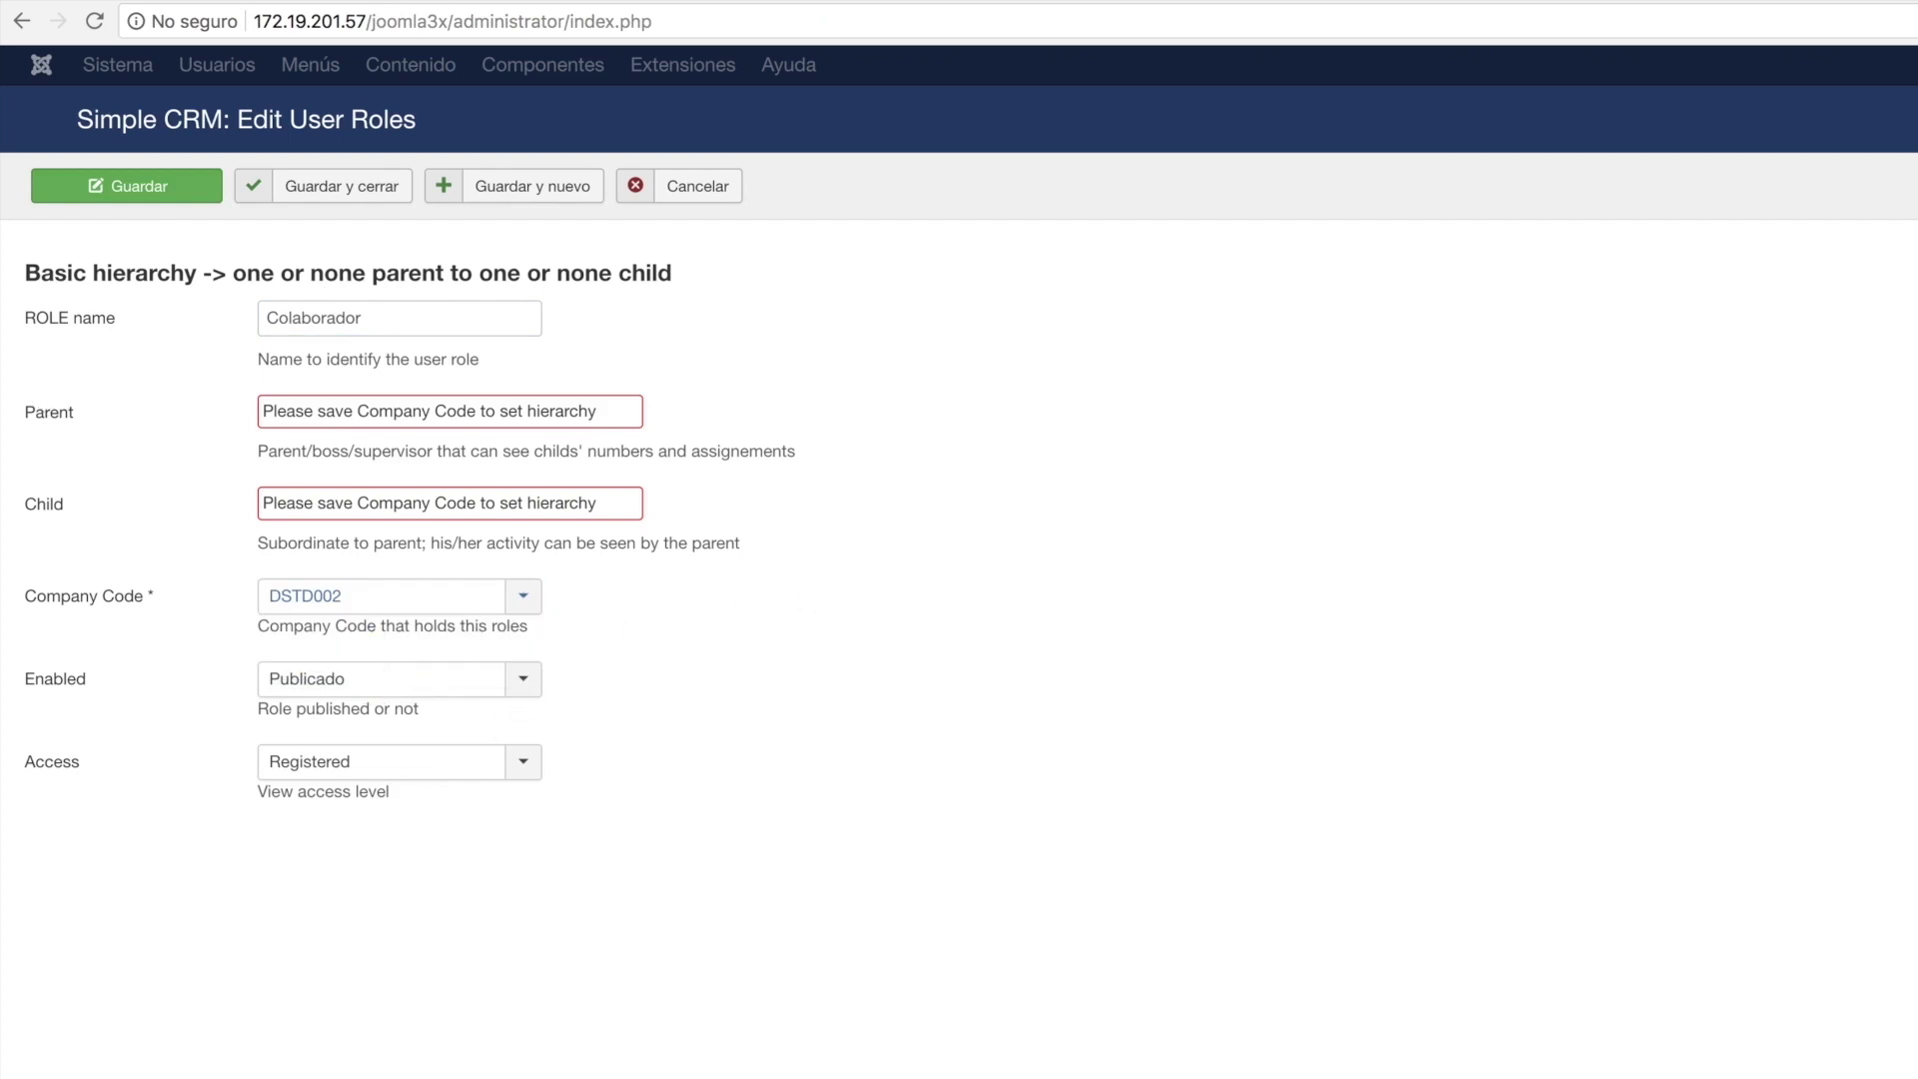
pyautogui.click(298, 191)
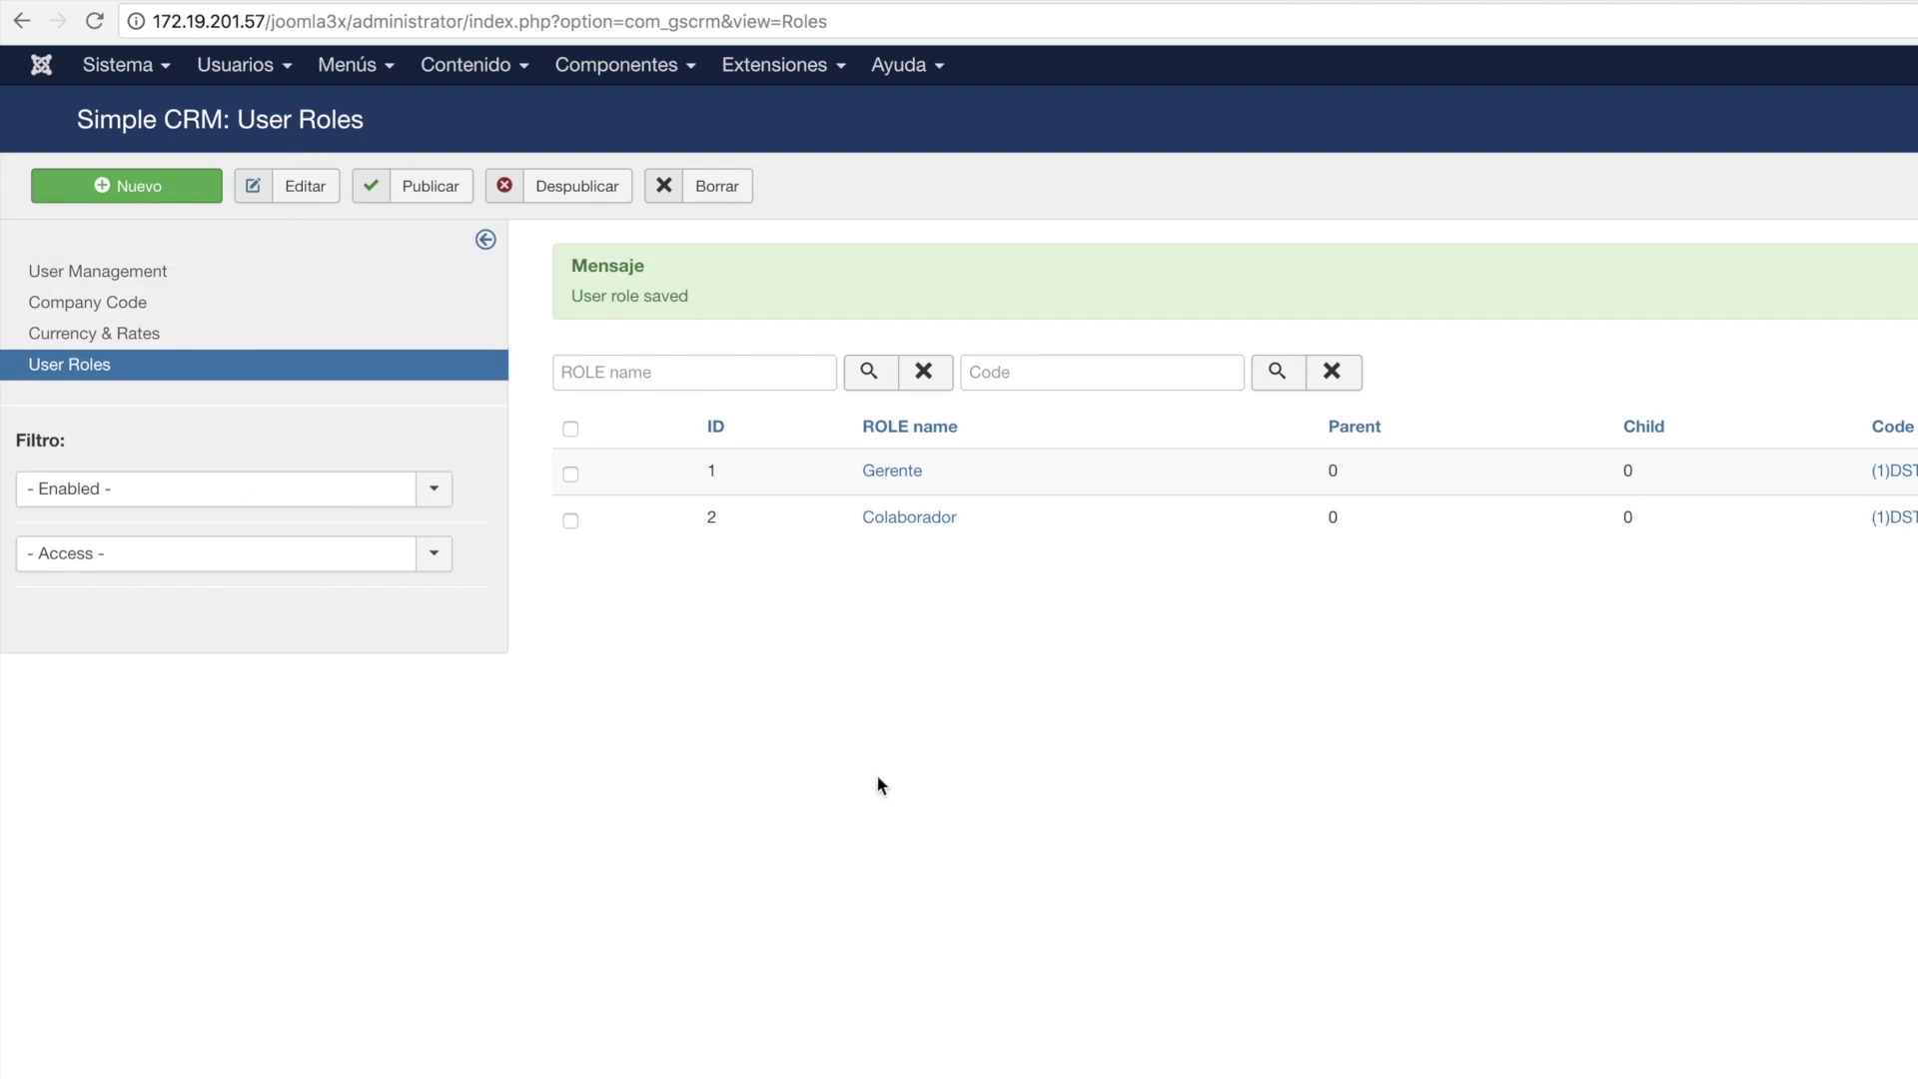
# Open the Joomla Add New User form from the Users management menu.
pyautogui.click(110, 284)
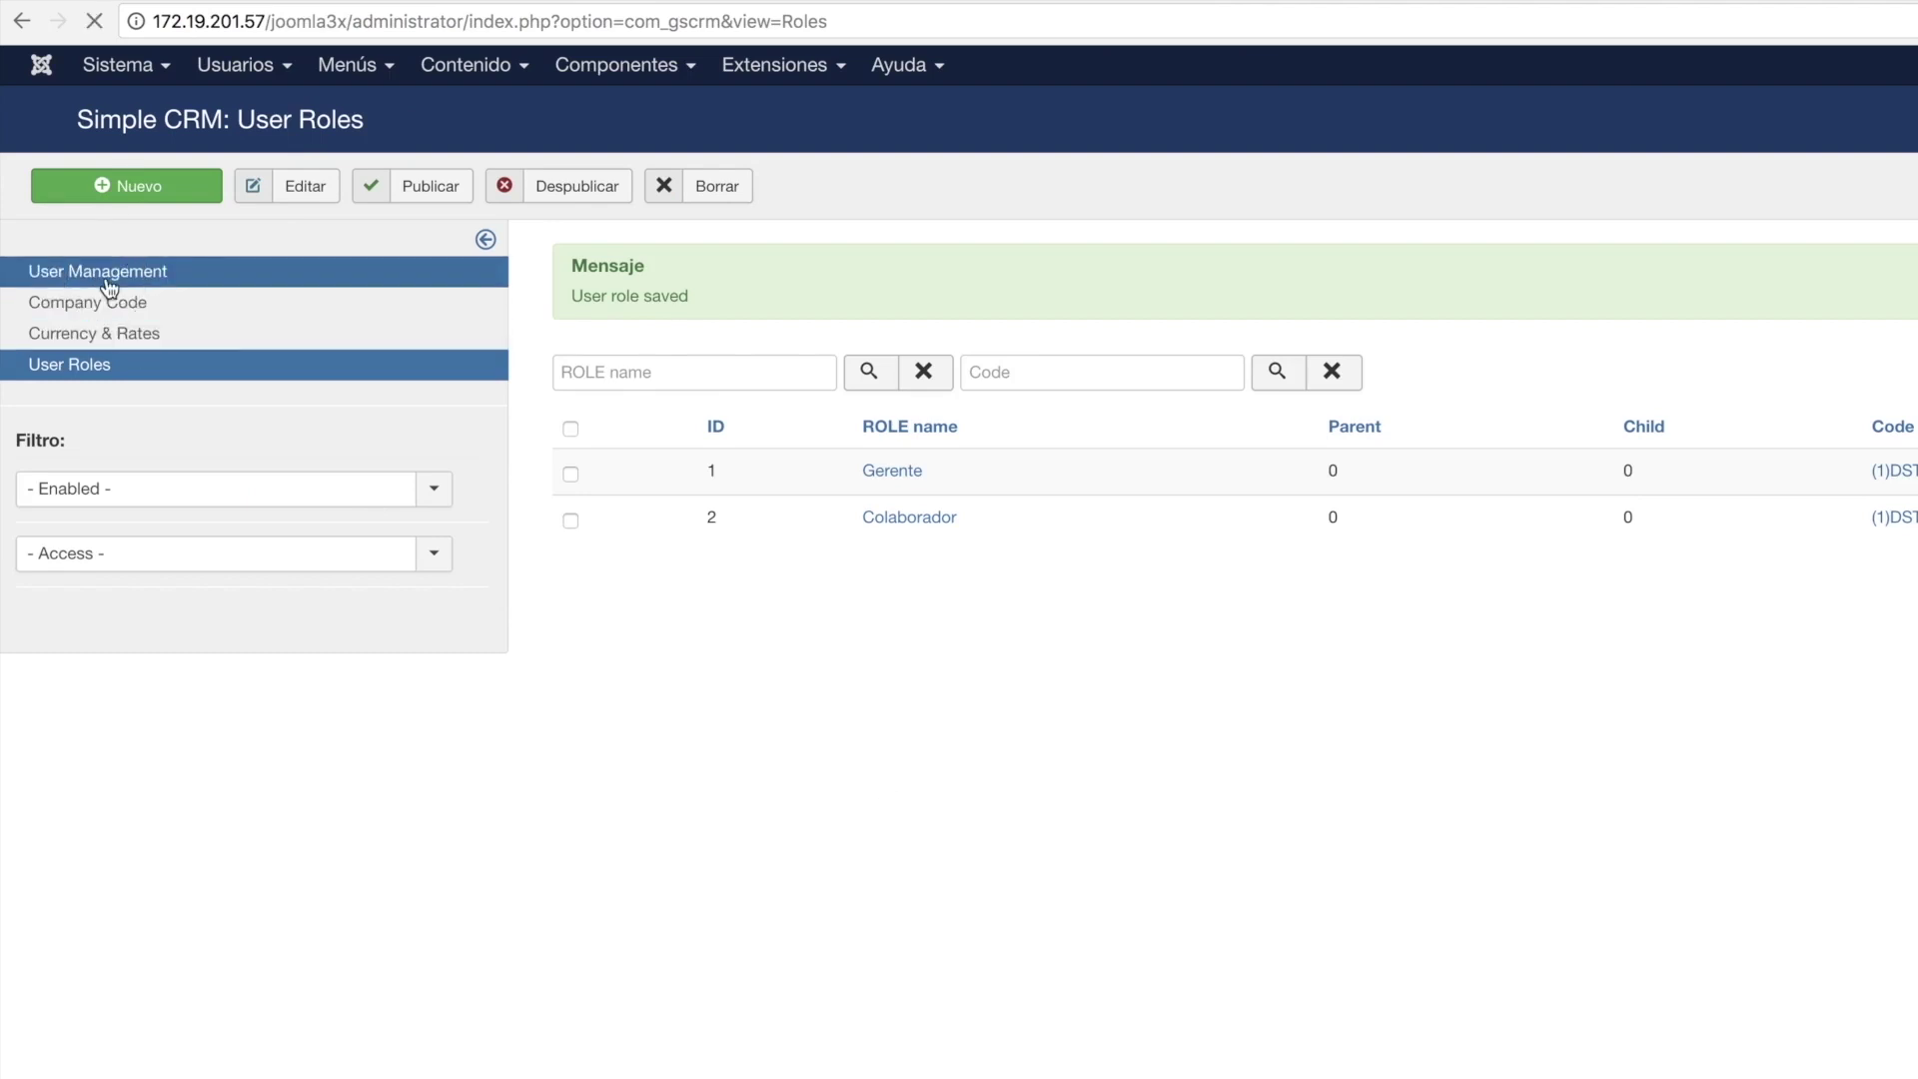
pyautogui.click(247, 70)
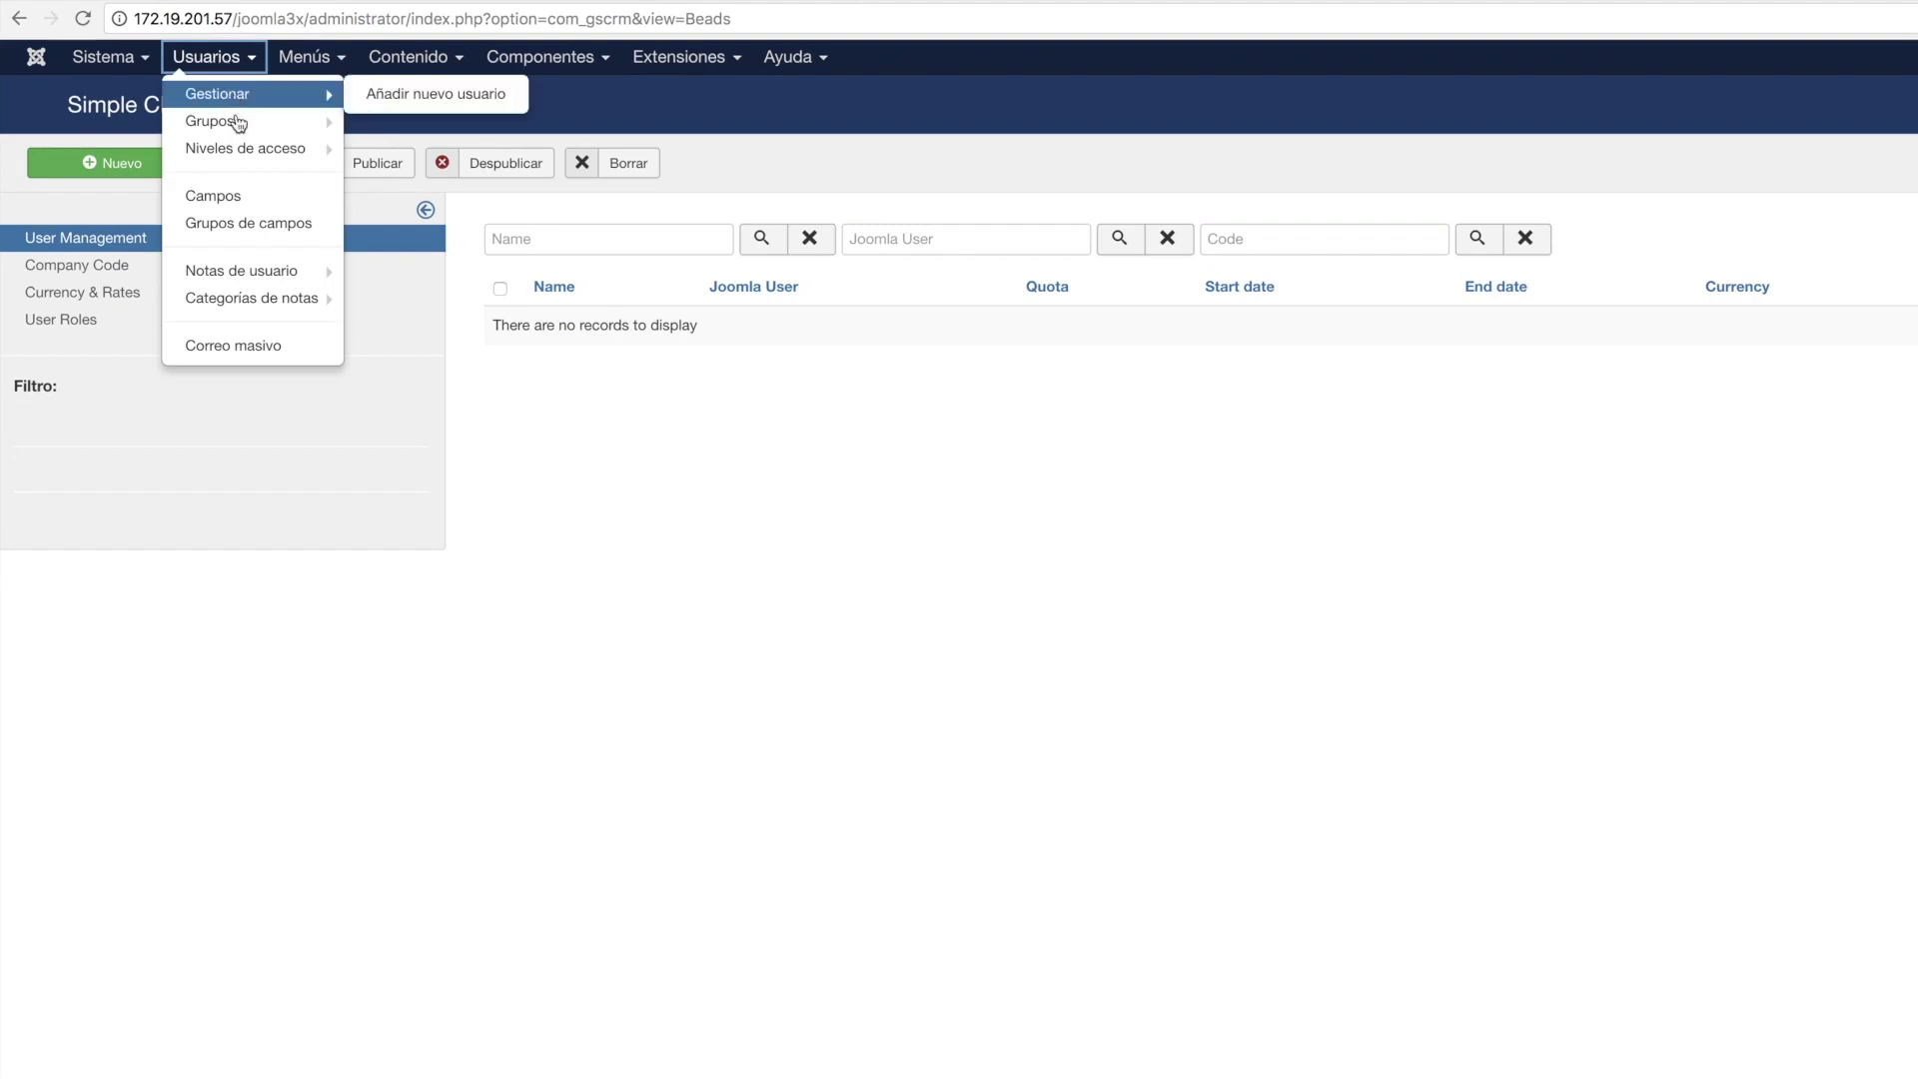
pyautogui.moveTo(251, 156)
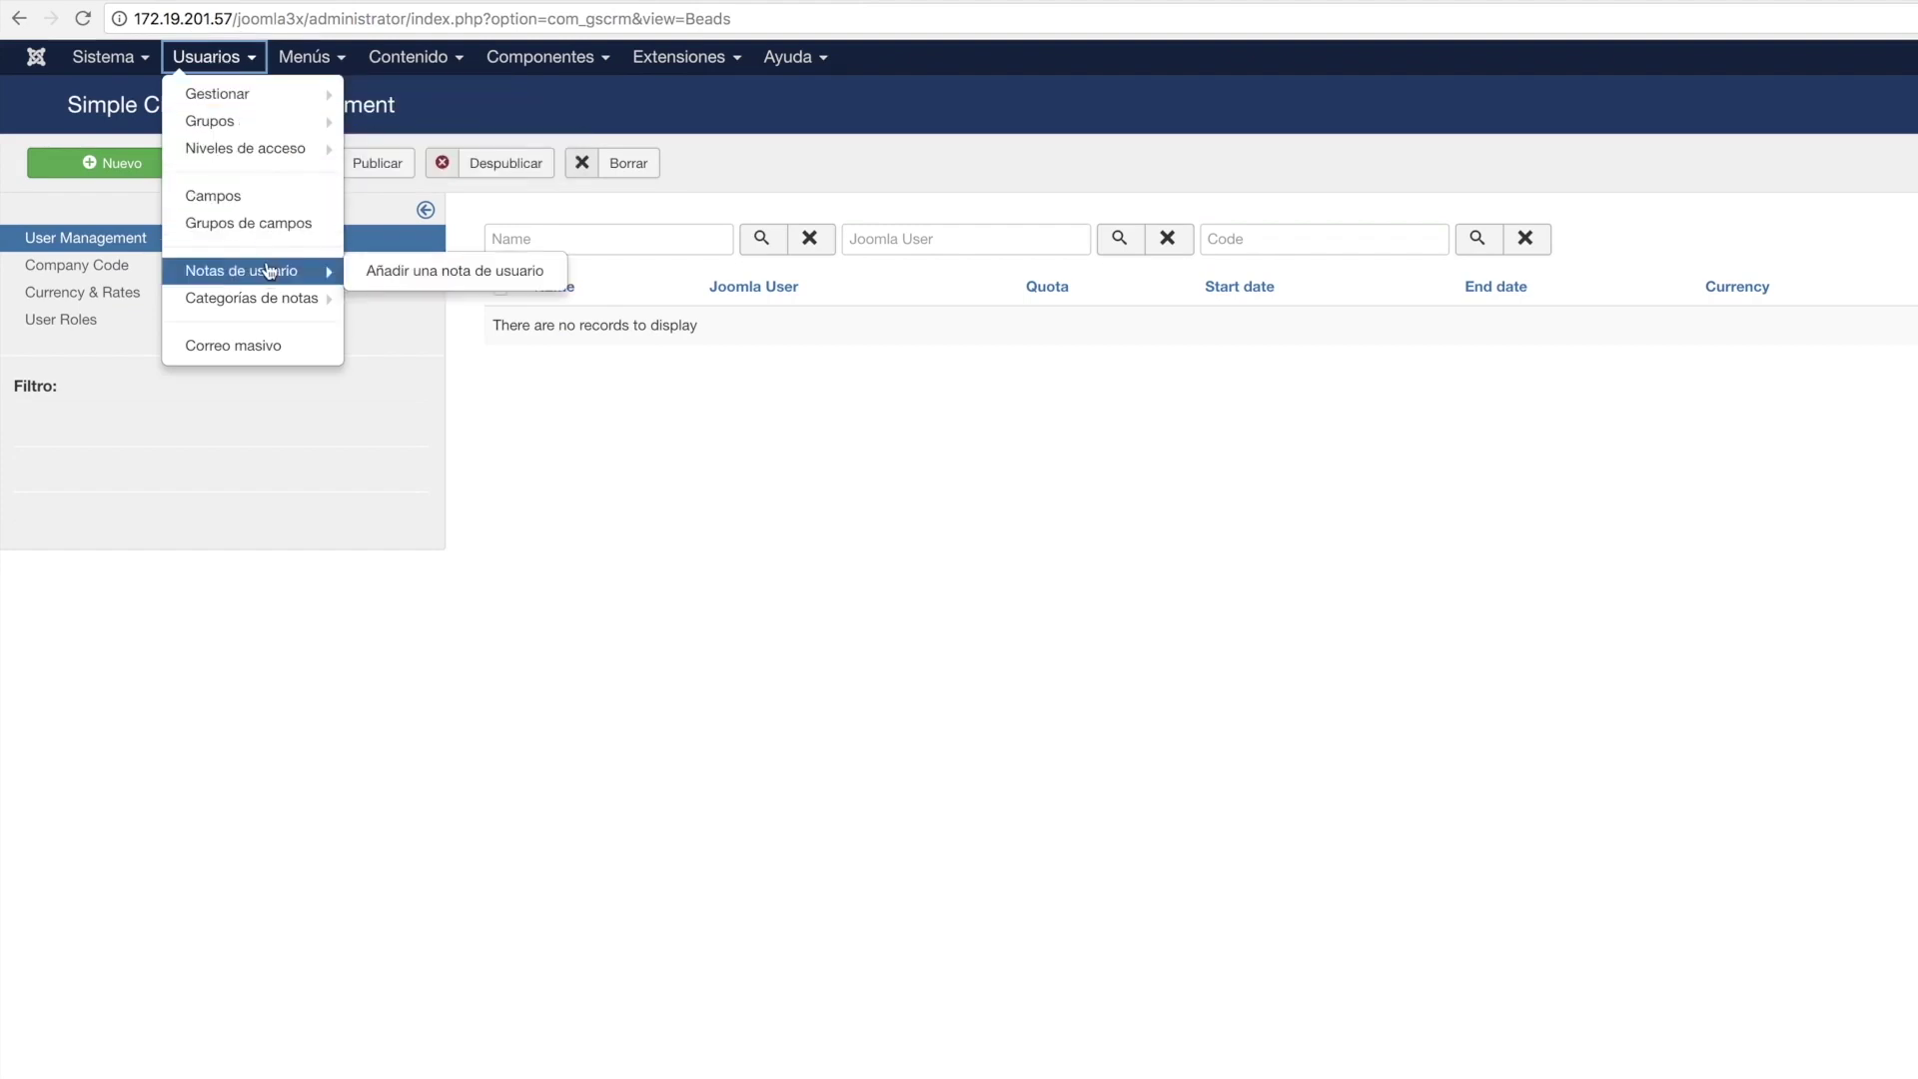
pyautogui.moveTo(314, 103)
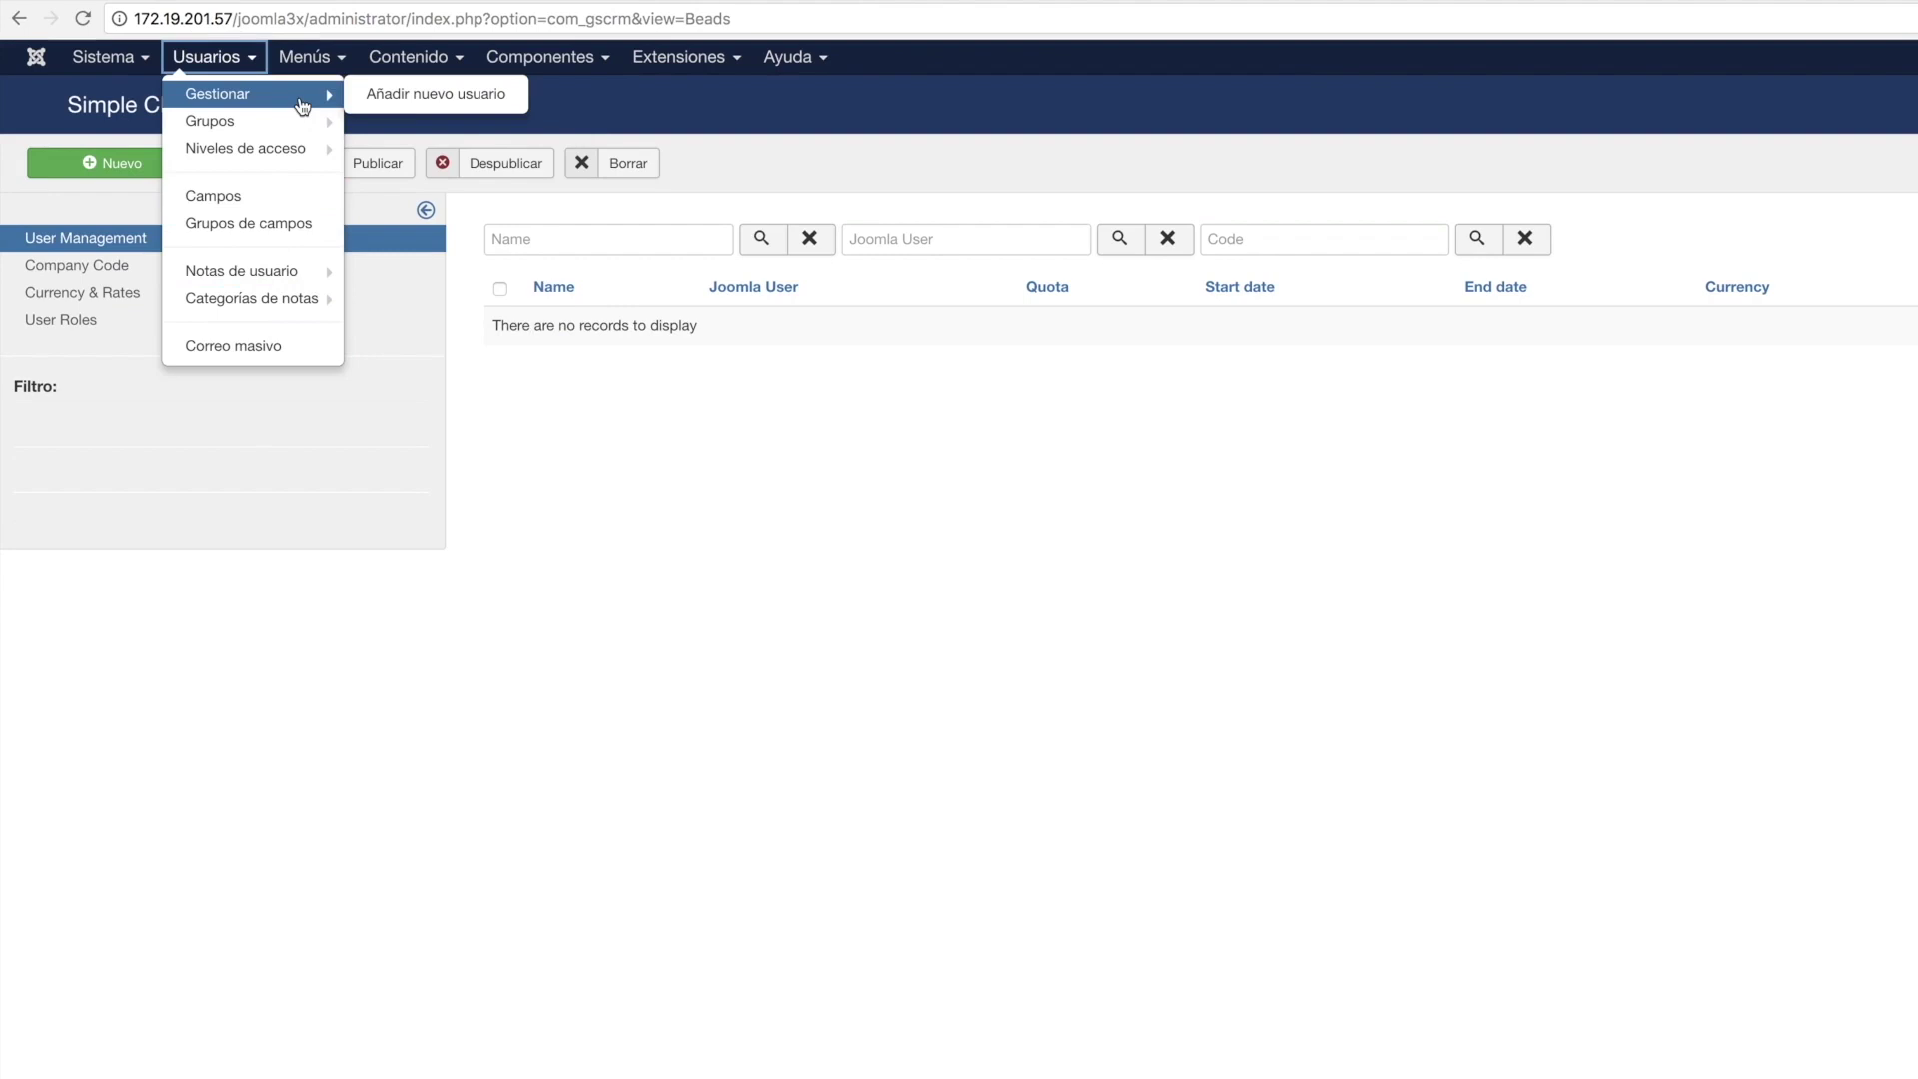
pyautogui.click(415, 95)
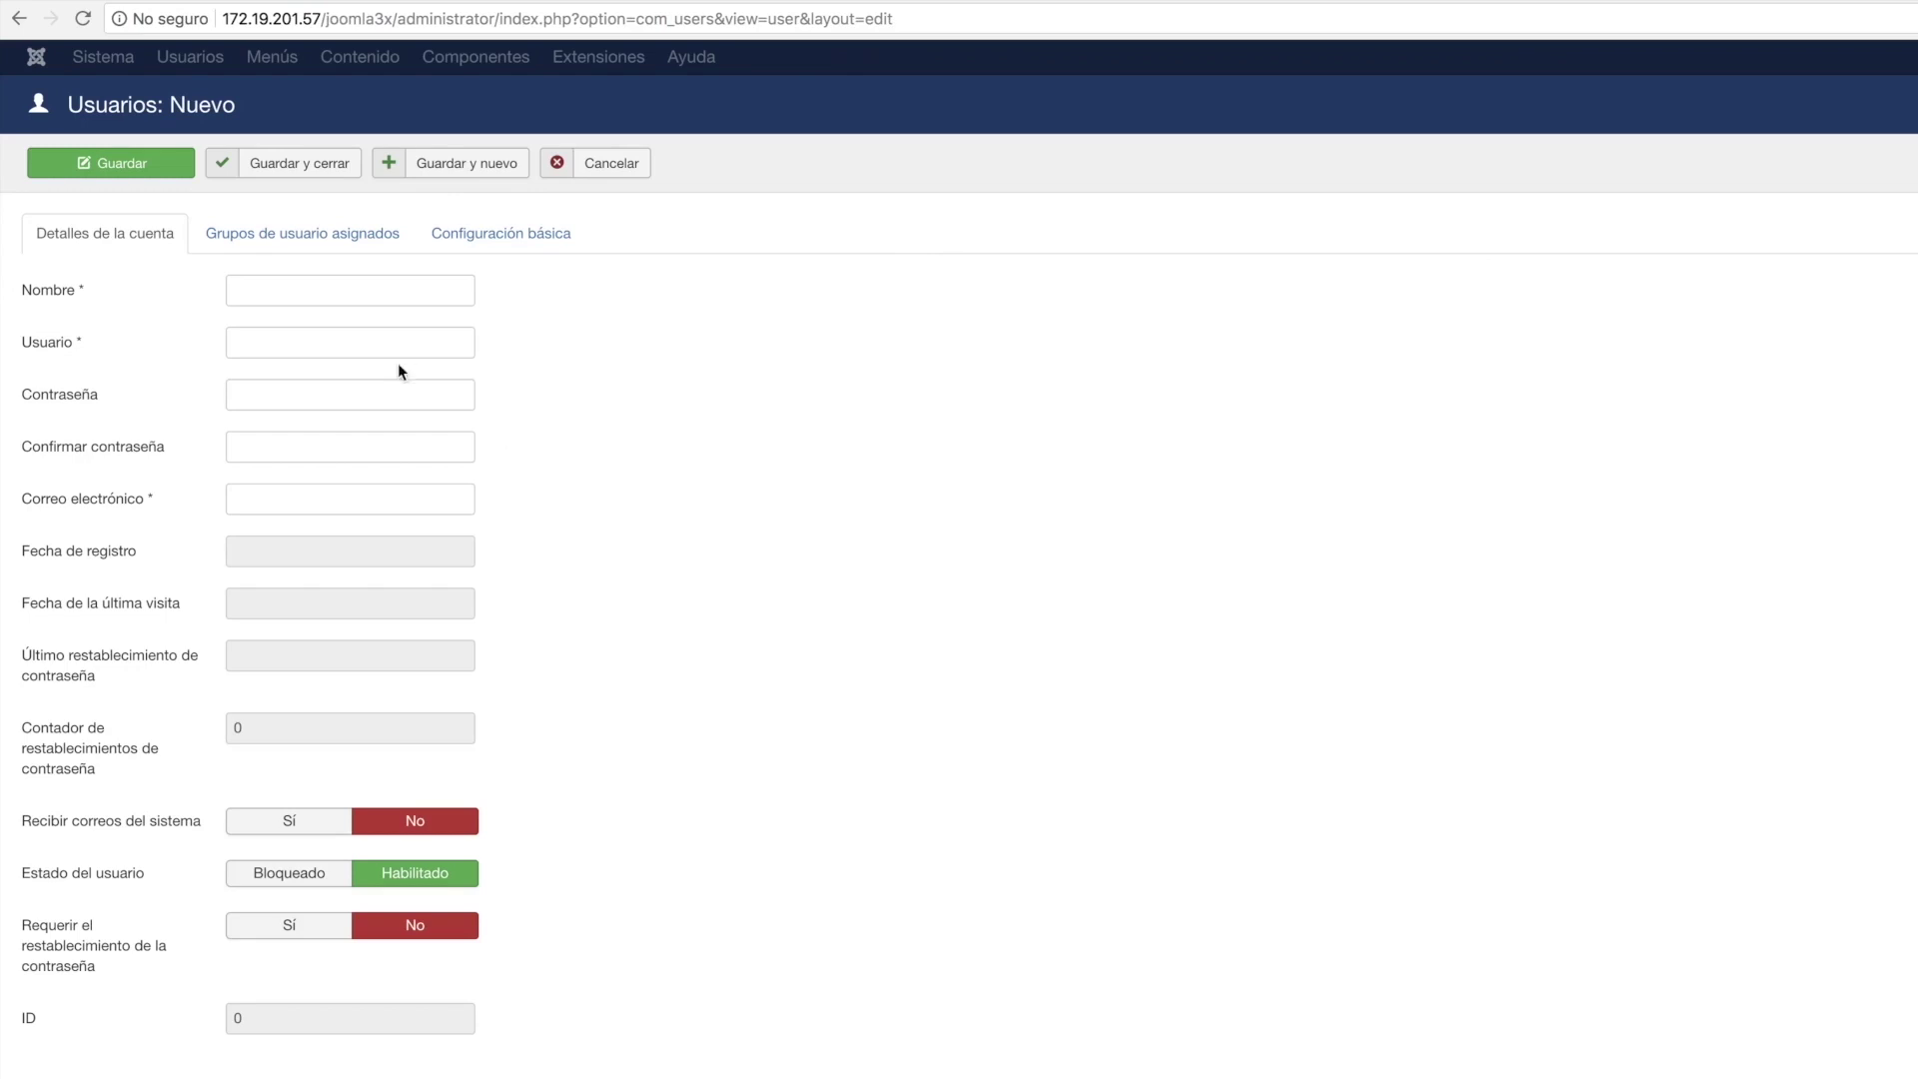
# Enter name Gerente 1, username gerente_1, a password and a corrected e-mail, then Save & New.
pyautogui.click(320, 289)
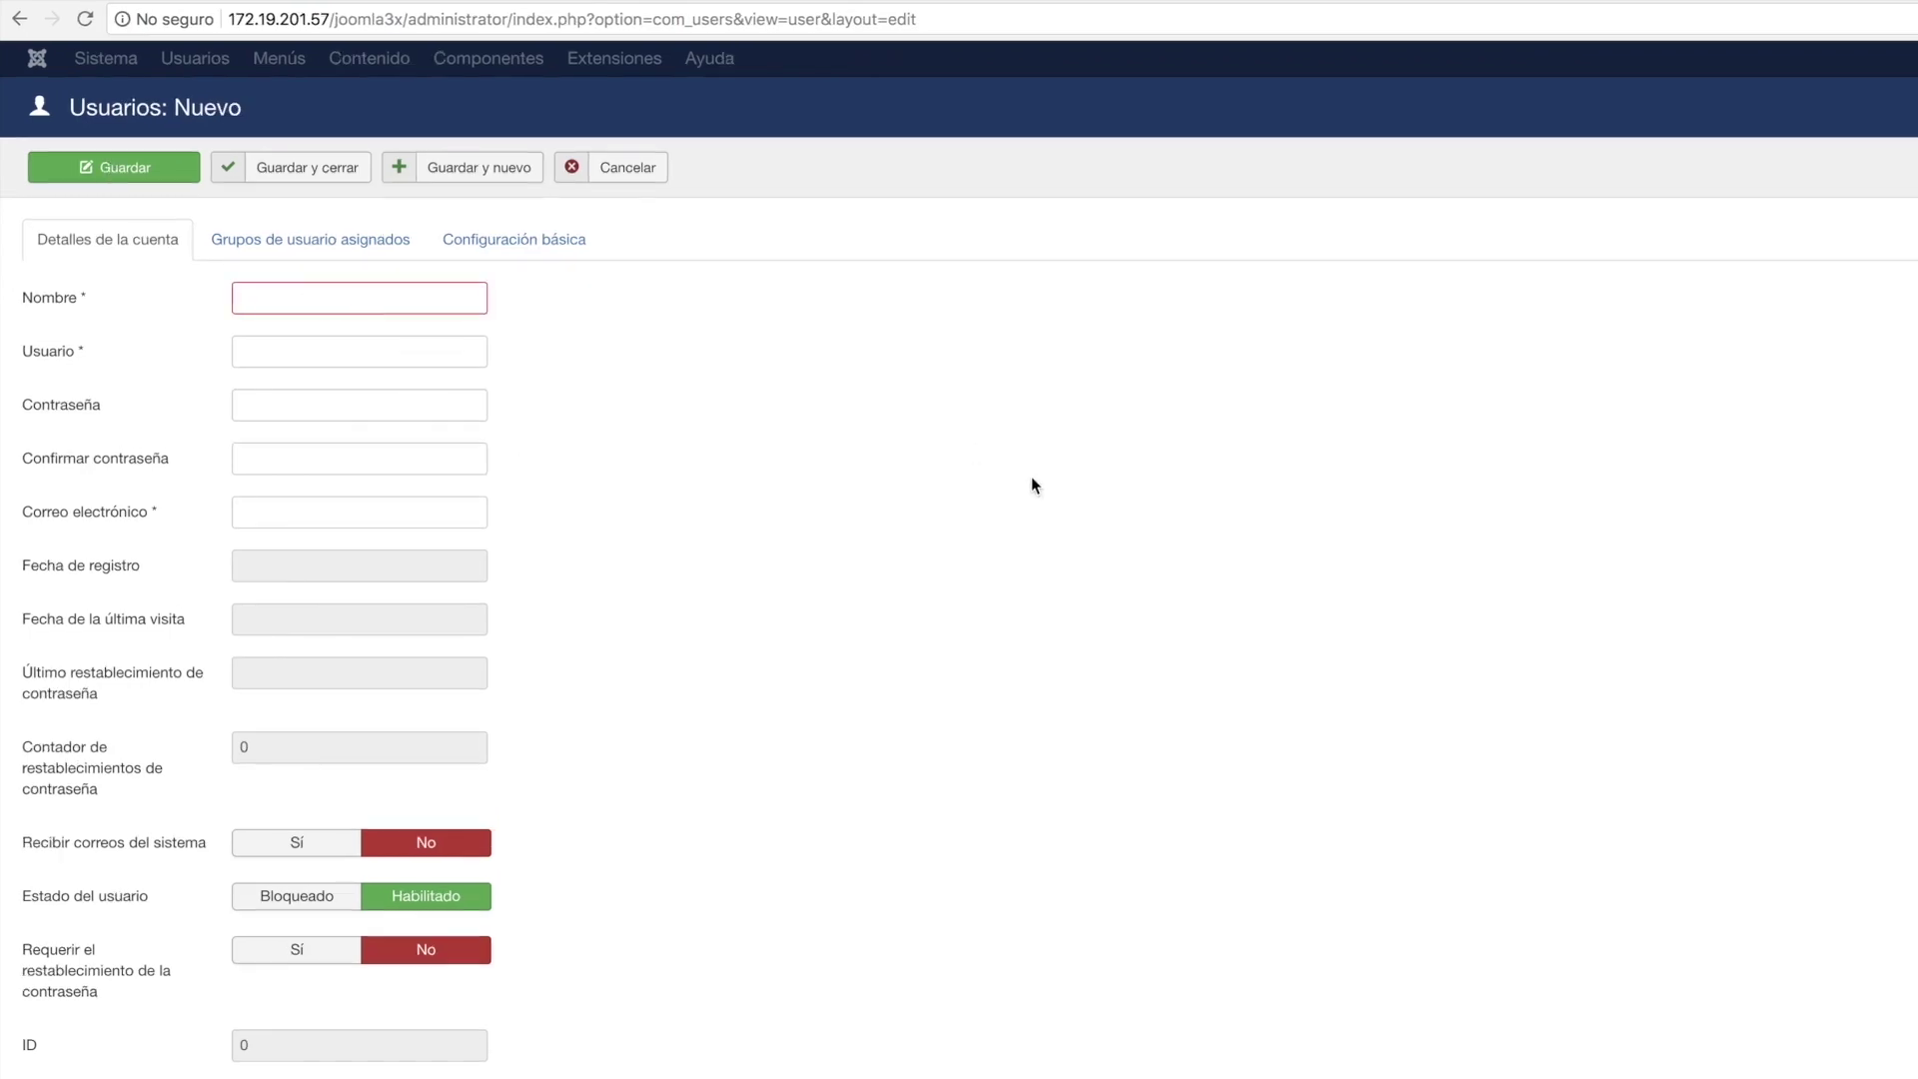
pyautogui.write('Gerente 1')
pyautogui.click(359, 351)
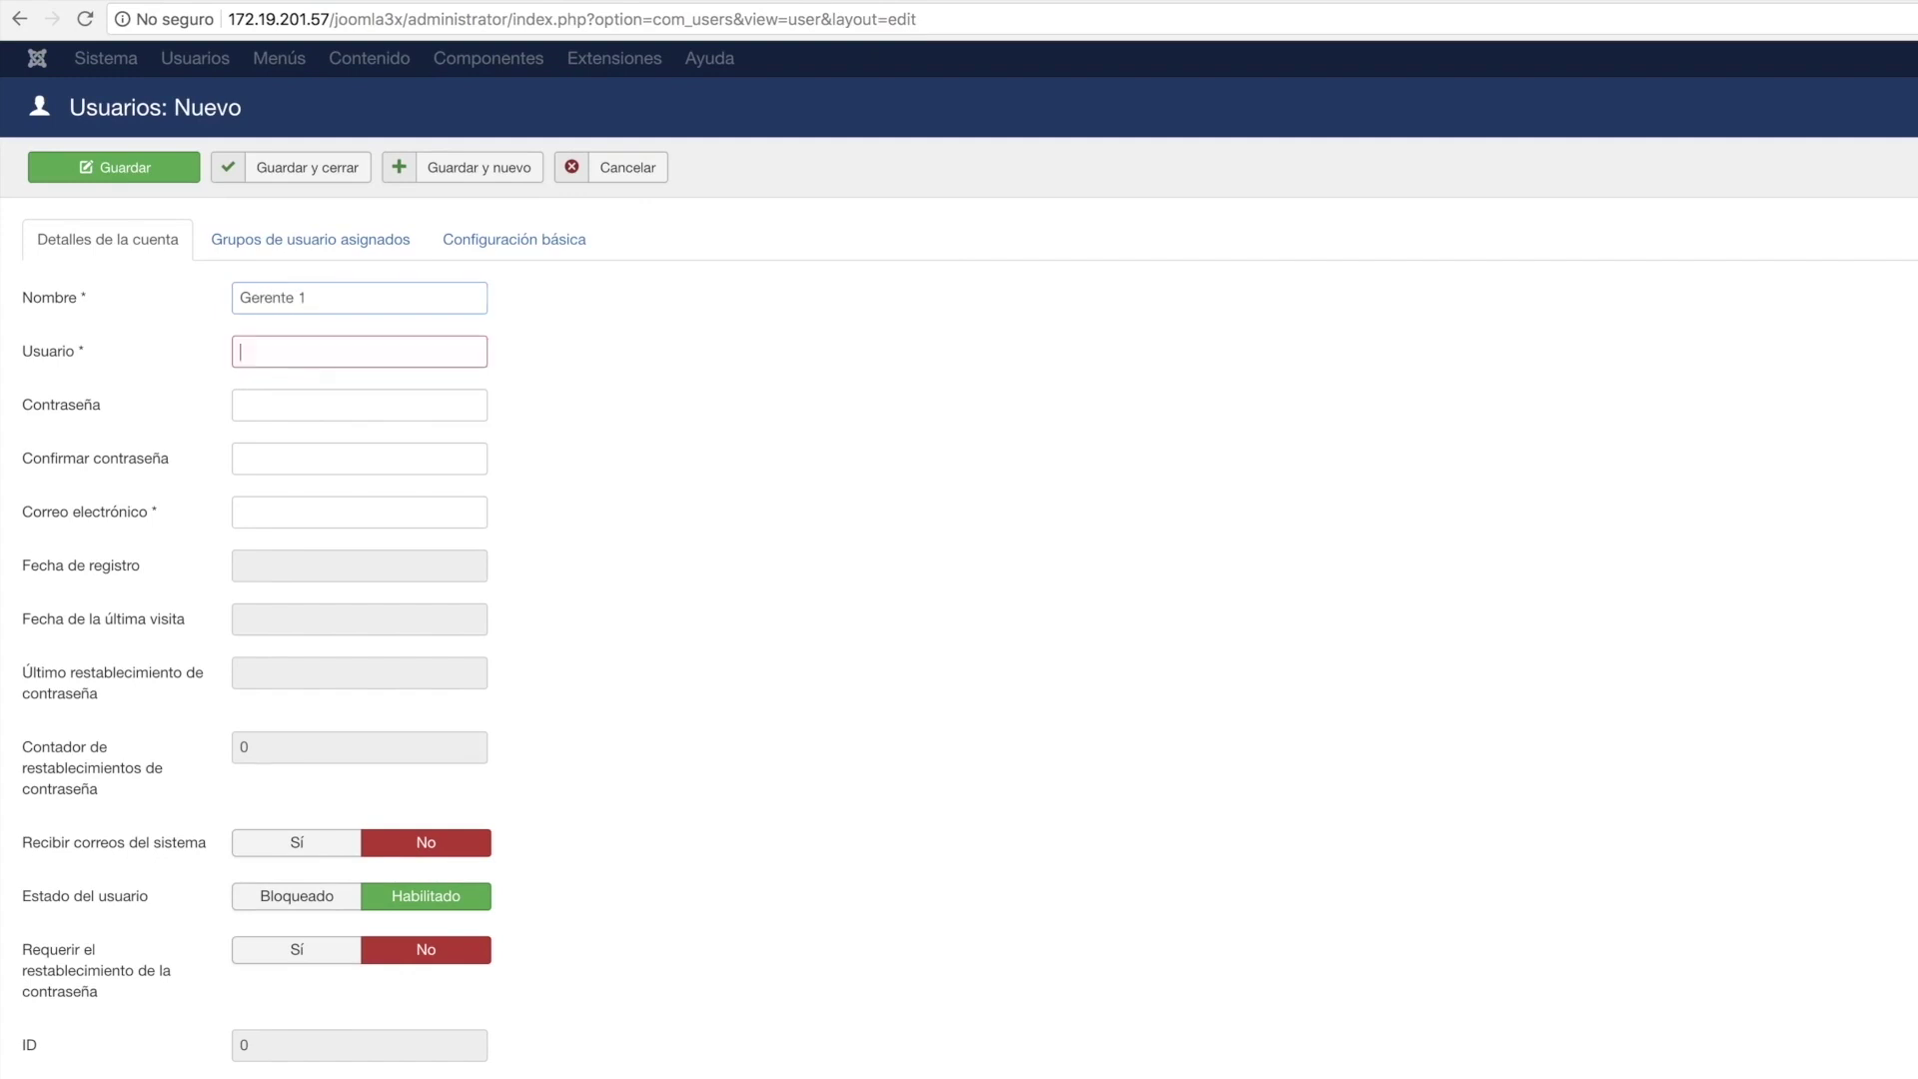
pyautogui.write('gerente')
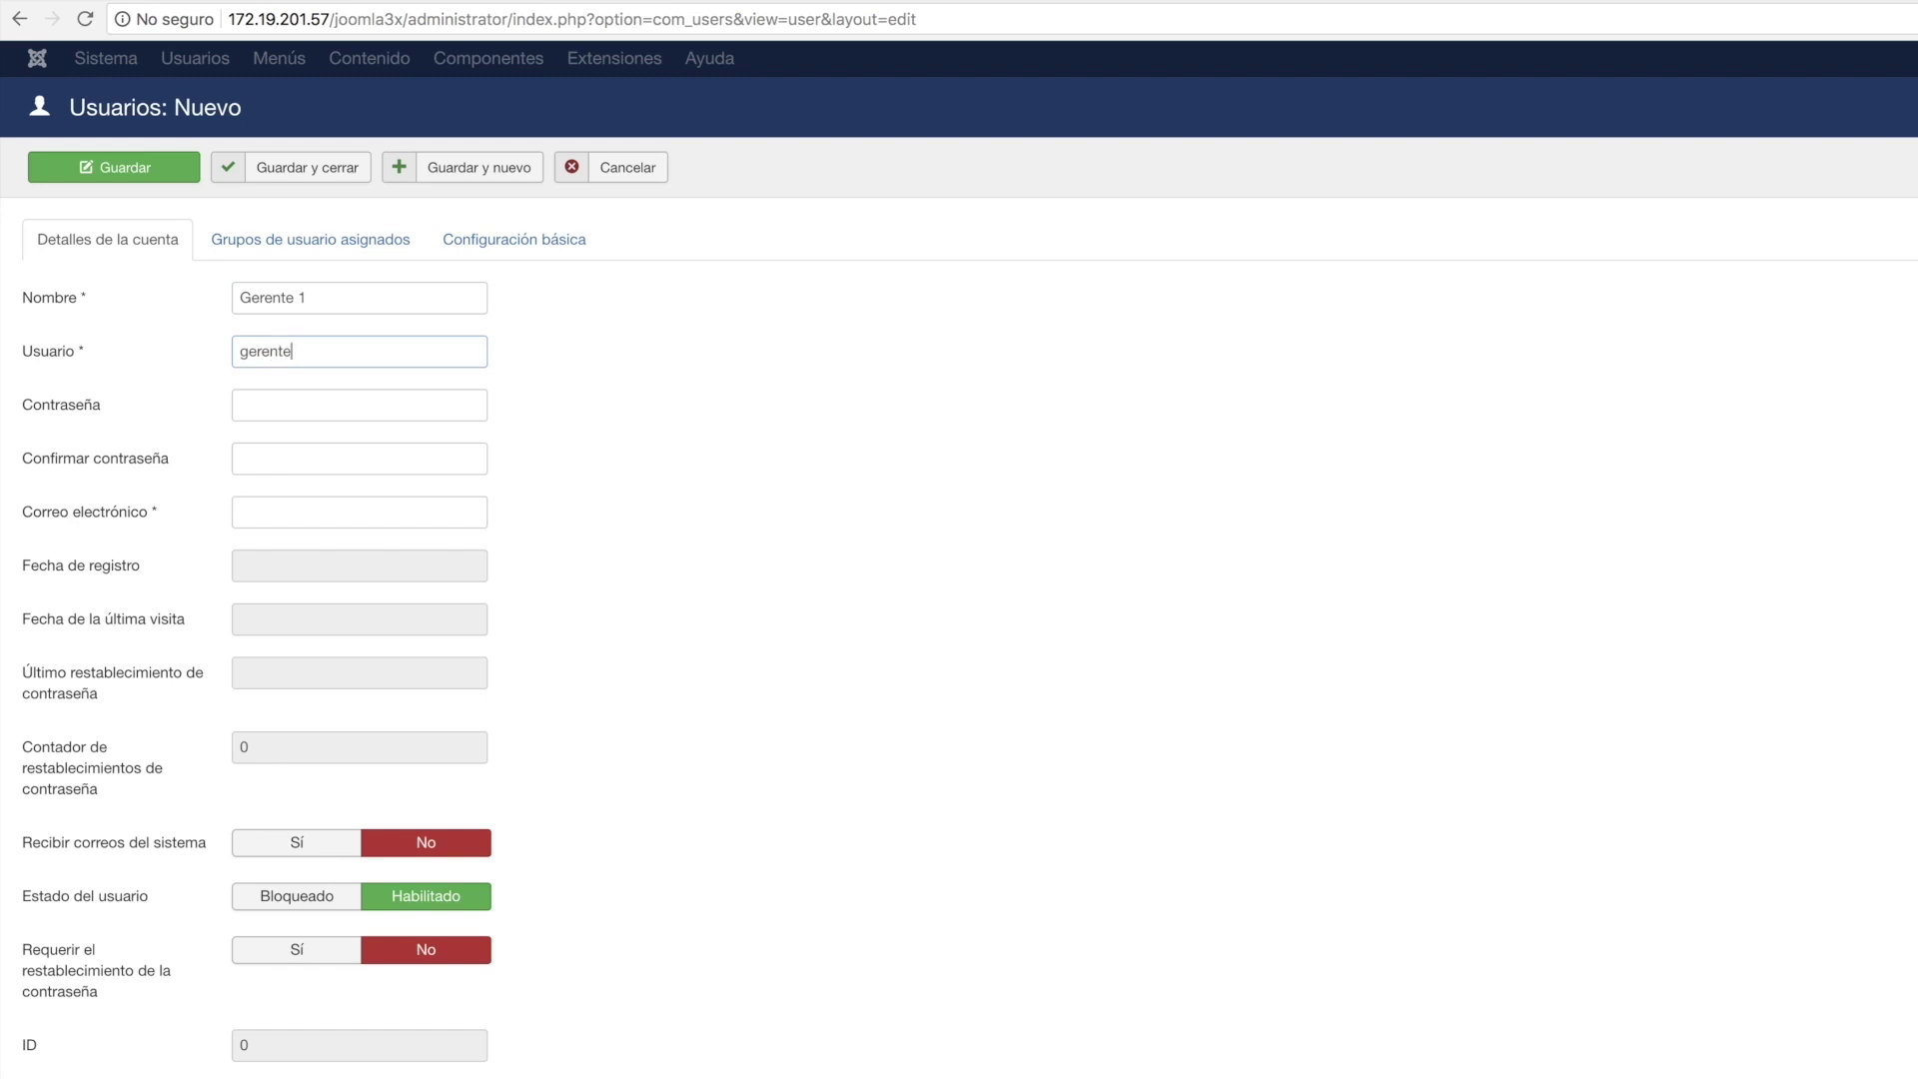
pyautogui.write('_1')
pyautogui.click(358, 405)
pyautogui.click(358, 458)
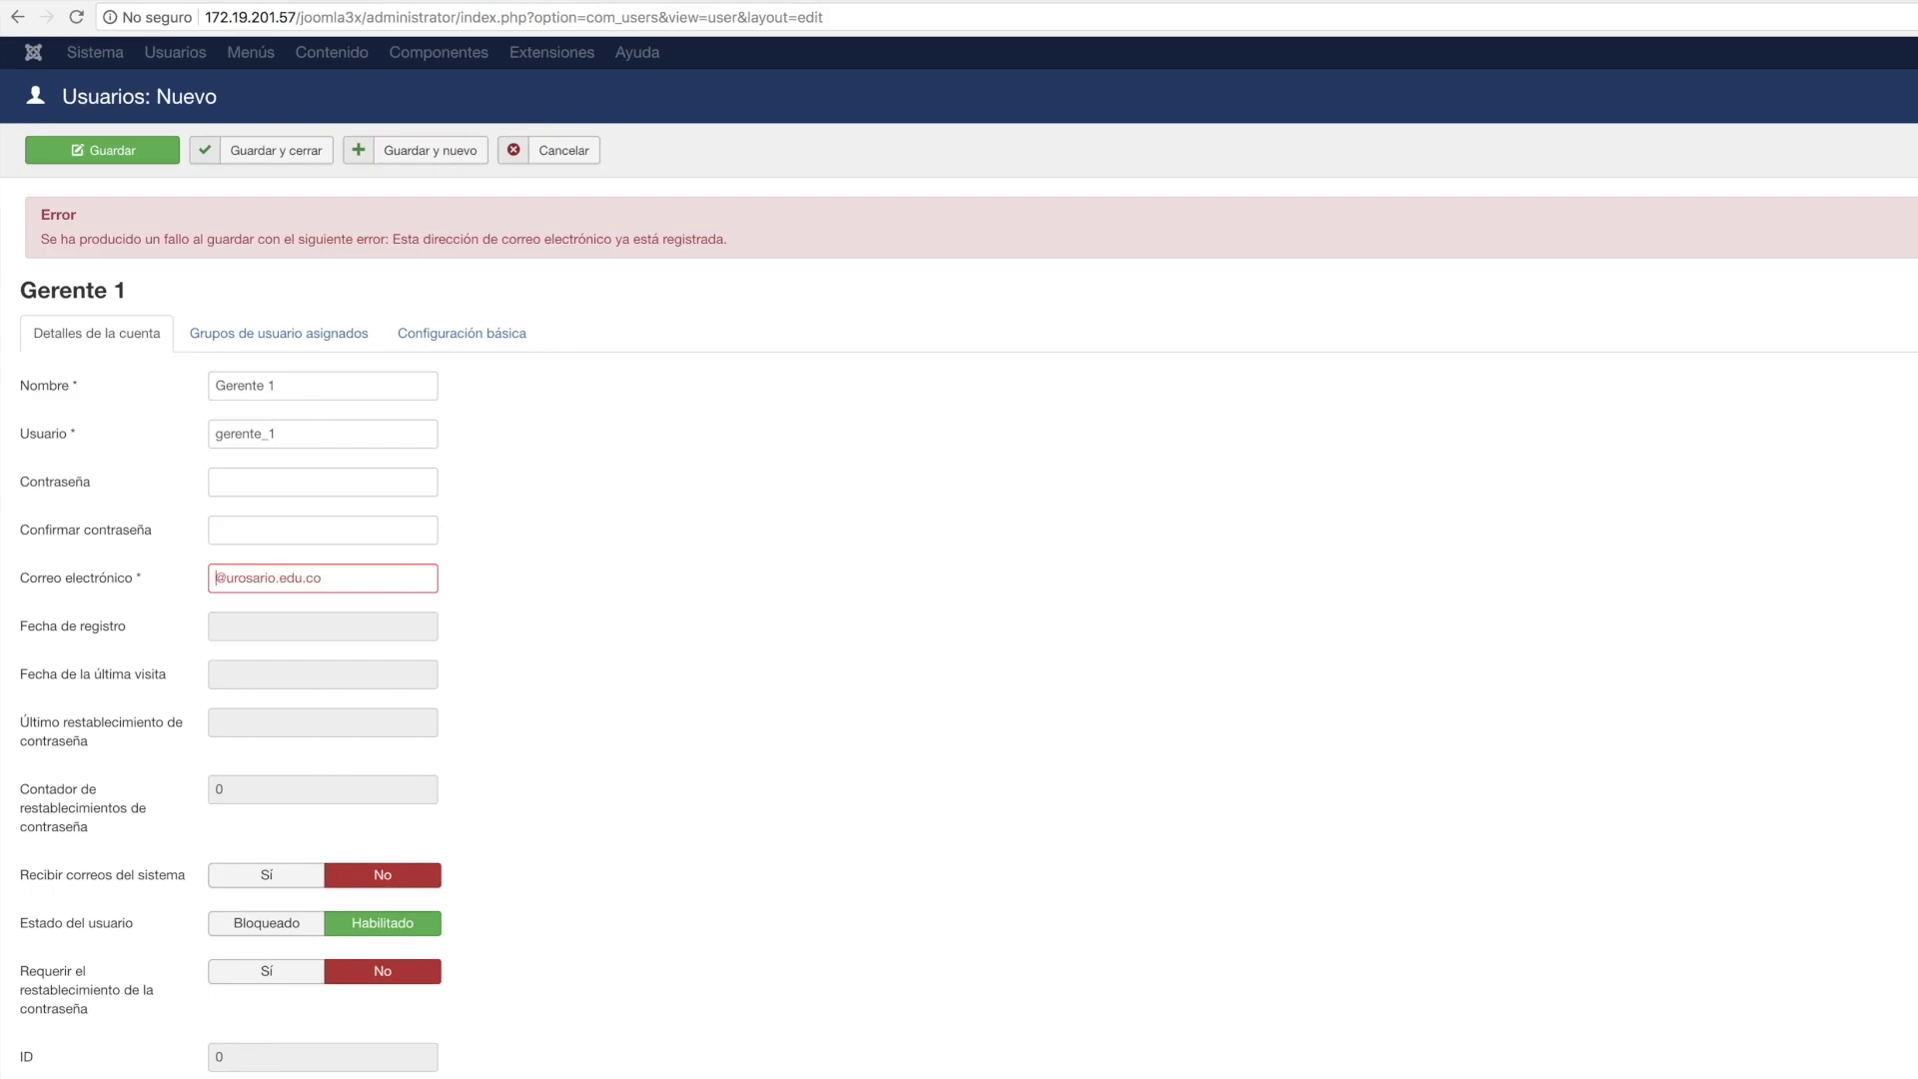
pyautogui.click(264, 577)
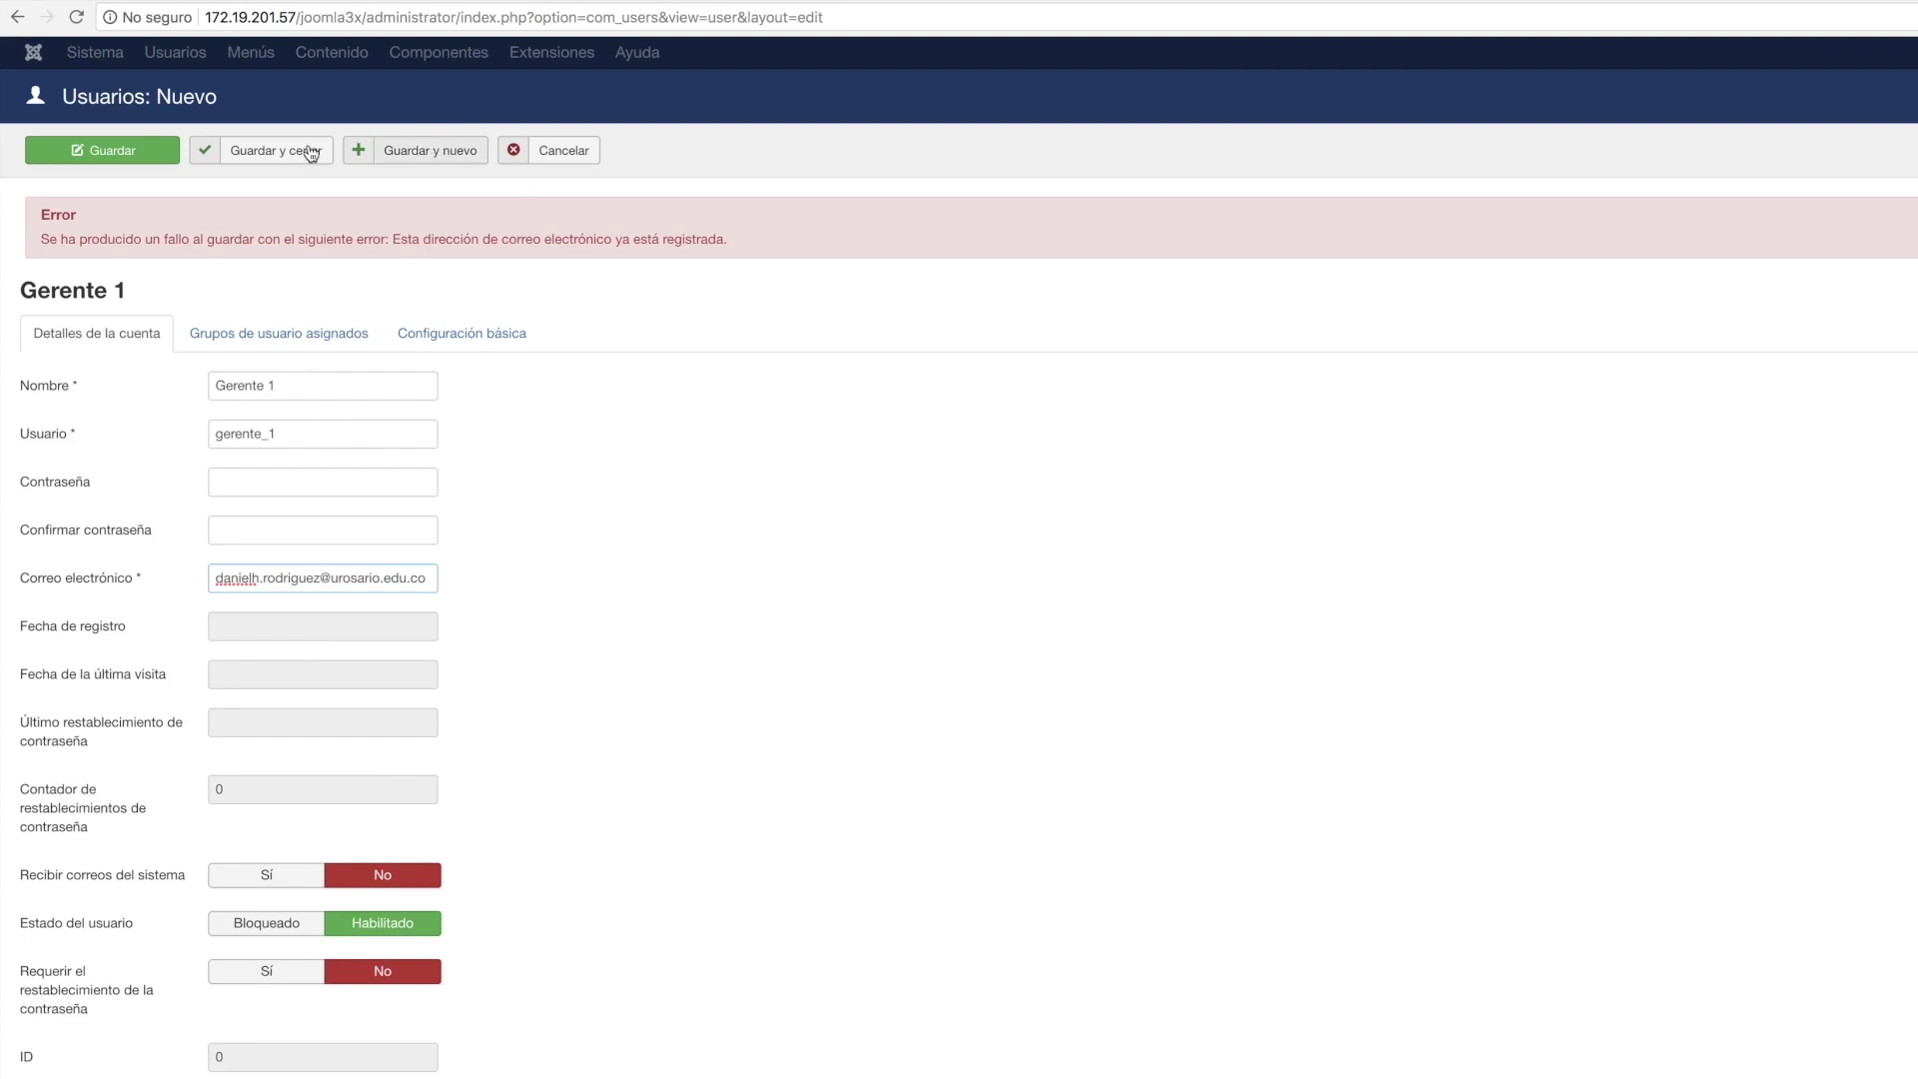
pyautogui.click(386, 162)
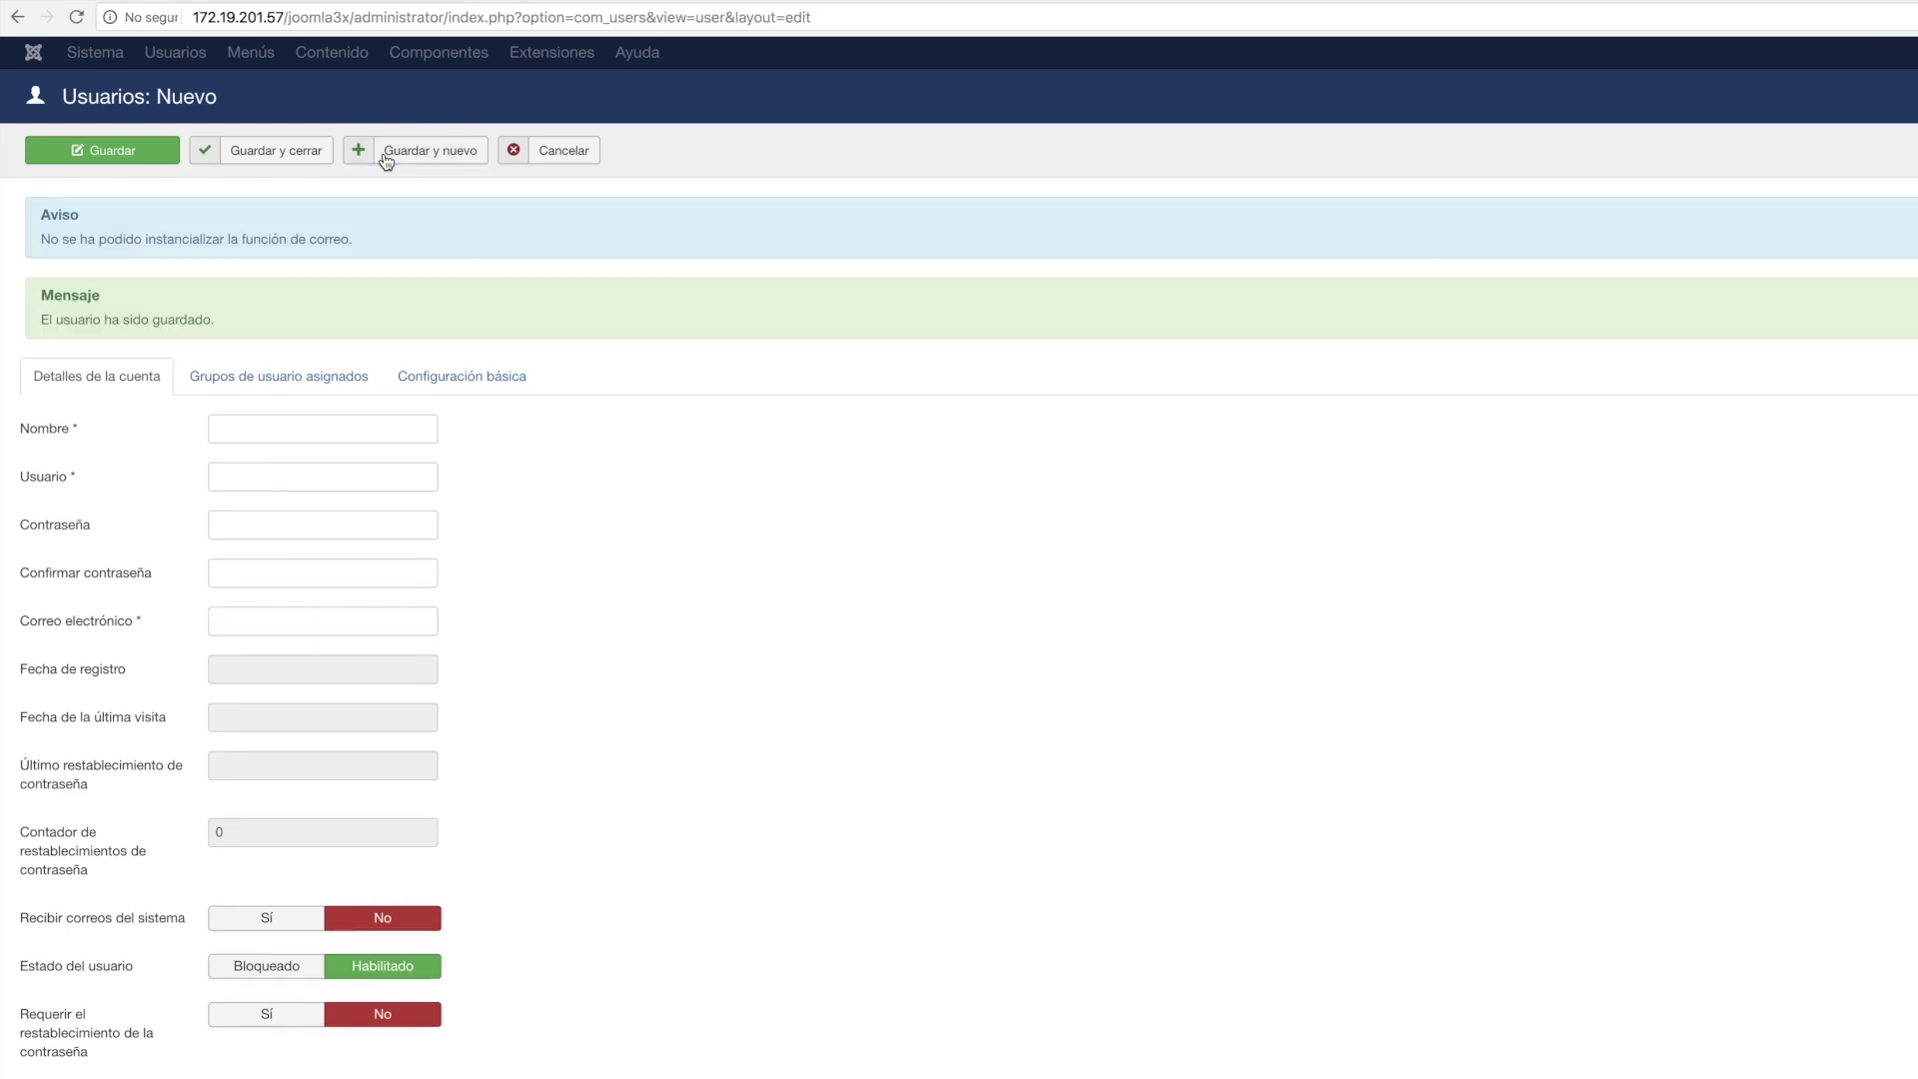
pyautogui.click(300, 430)
pyautogui.write('colaborador')
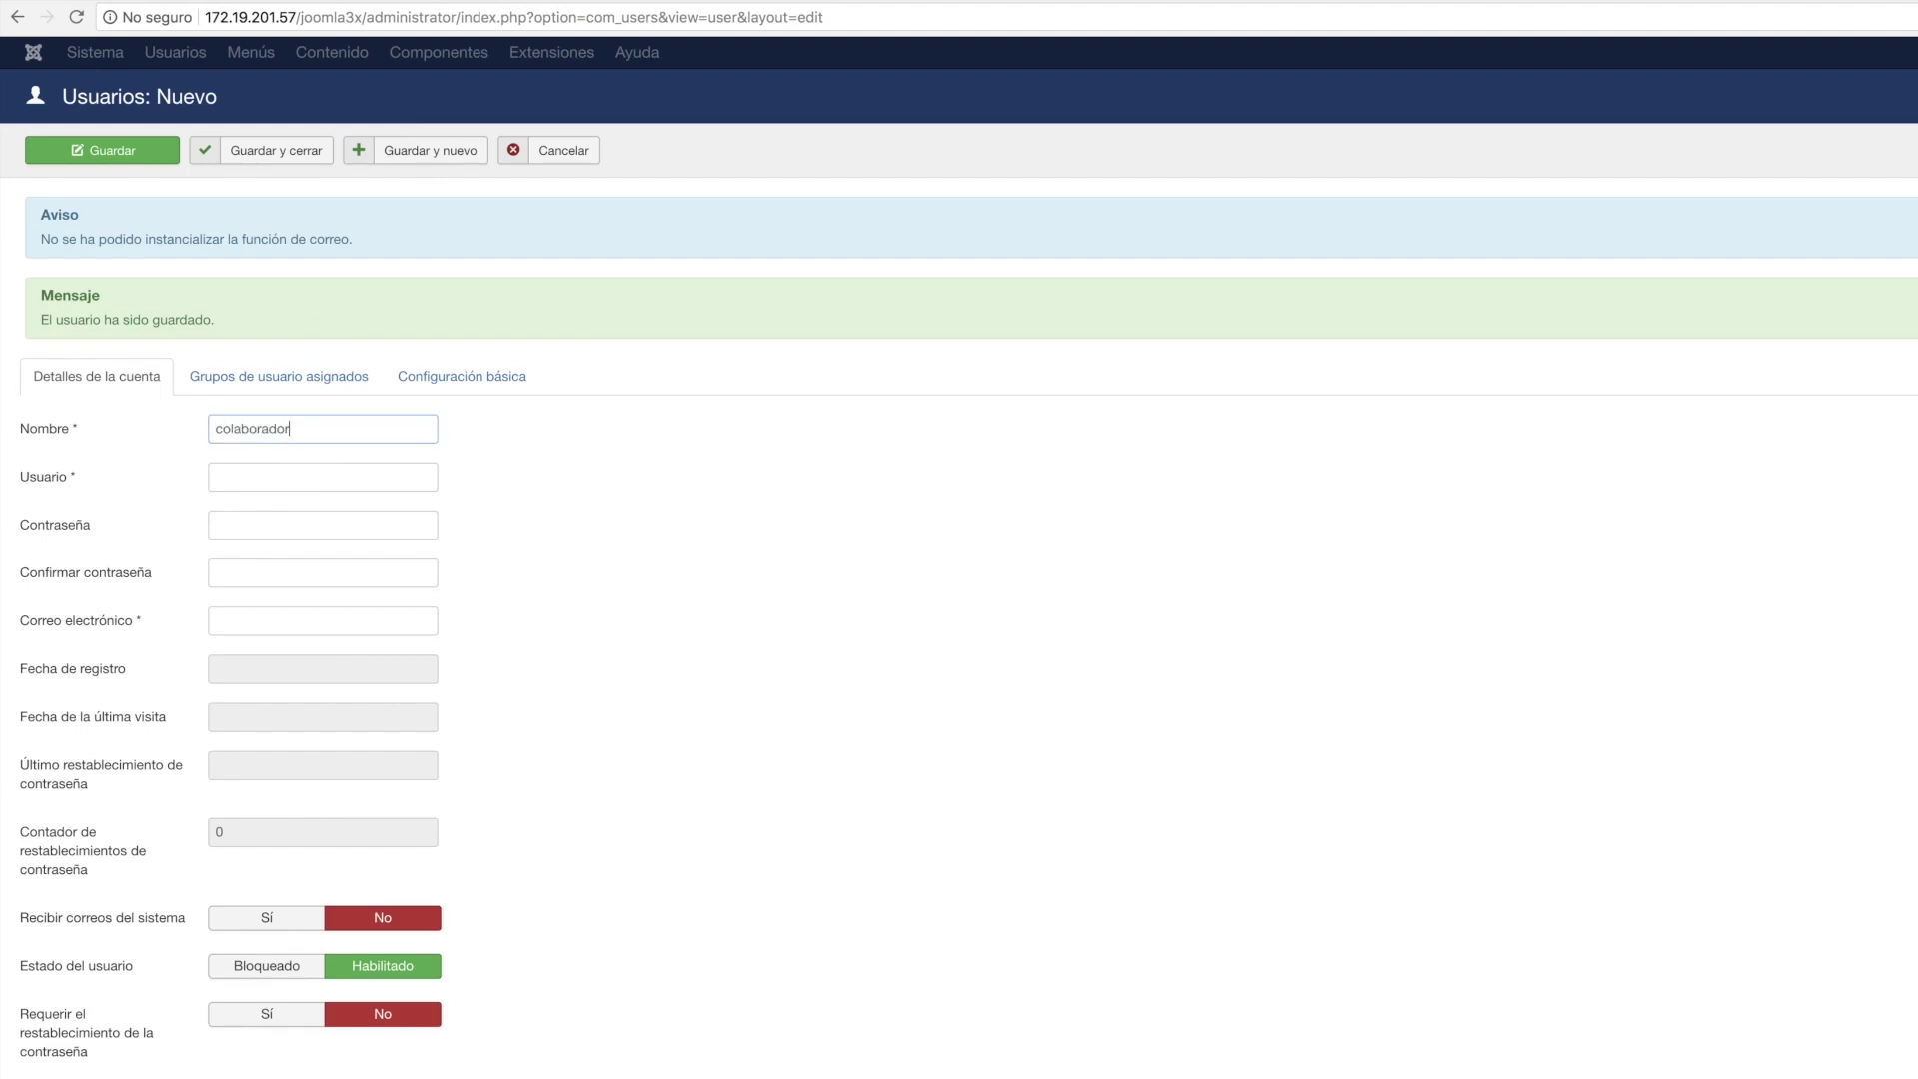
pyautogui.write('_1')
pyautogui.press('Tab')
pyautogui.click(295, 431)
pyautogui.press('BackSpace')
pyautogui.click(307, 476)
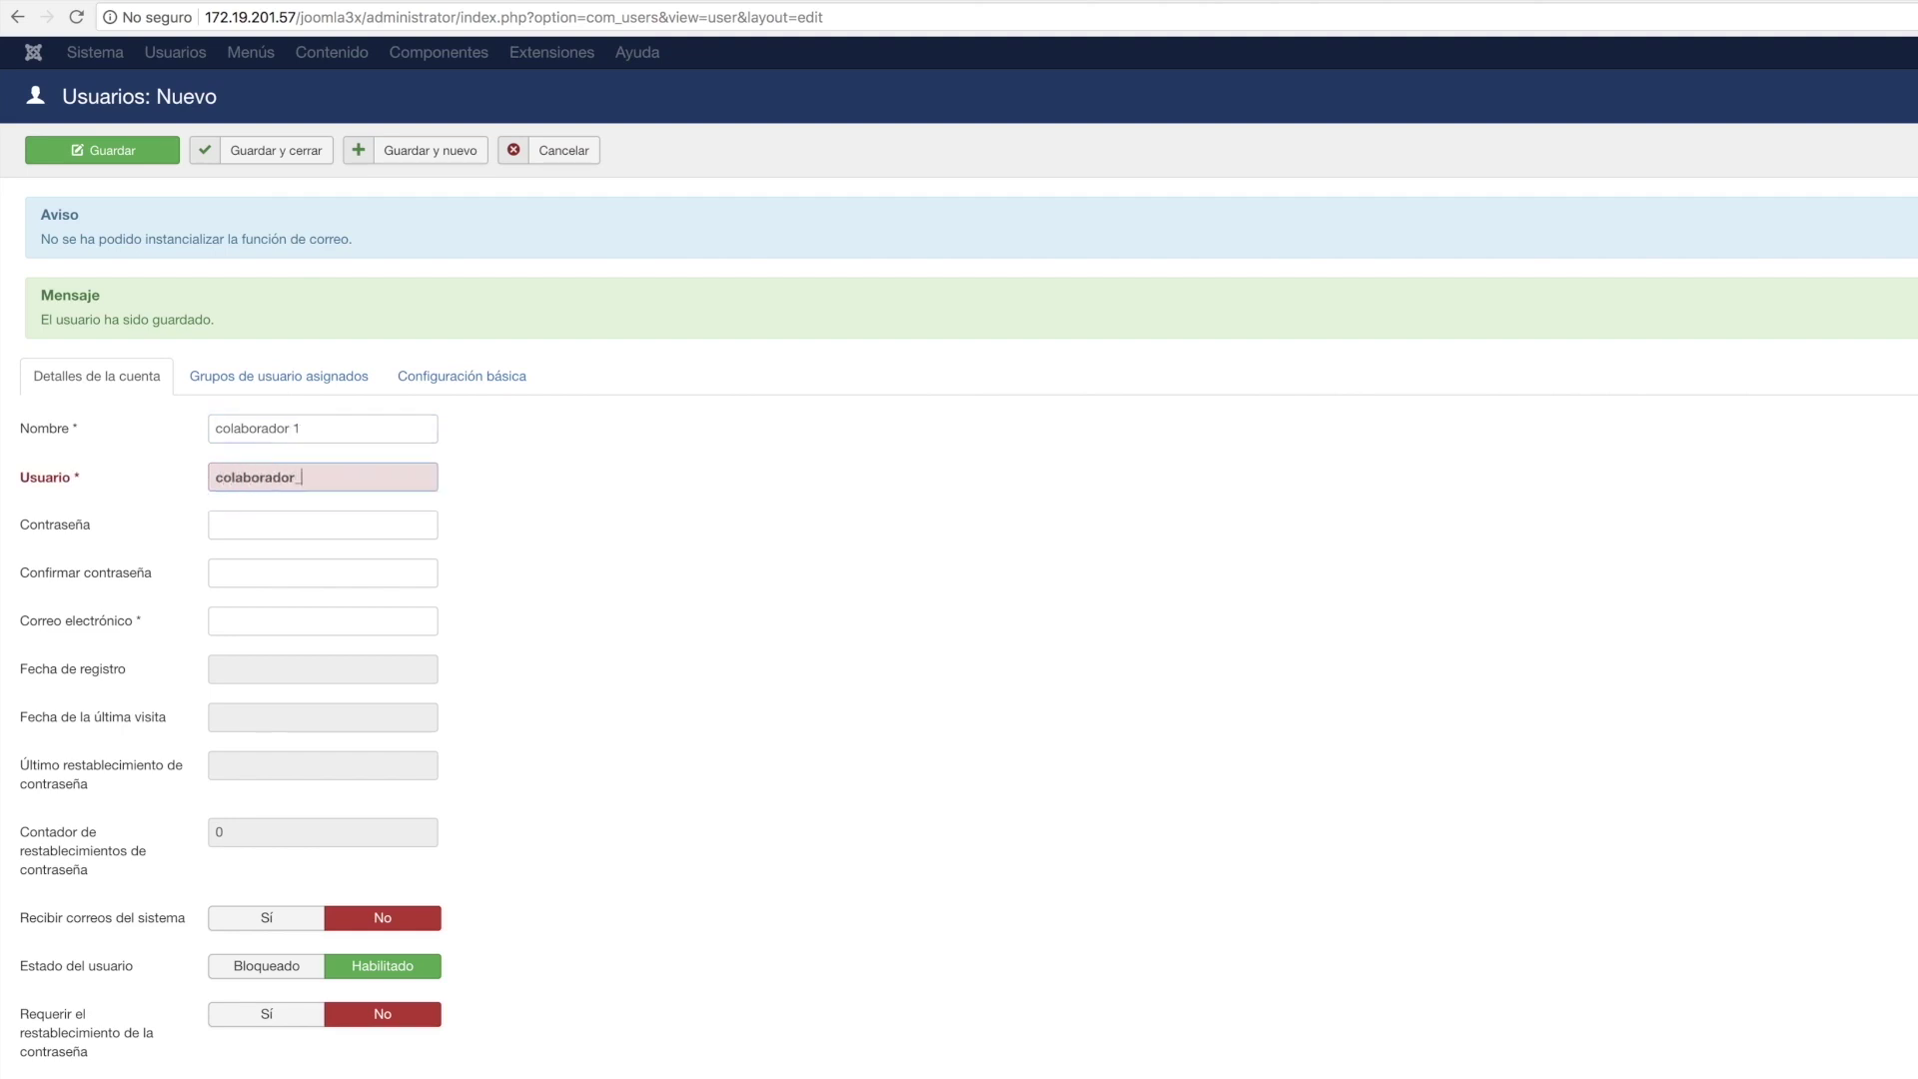
pyautogui.click(216, 524)
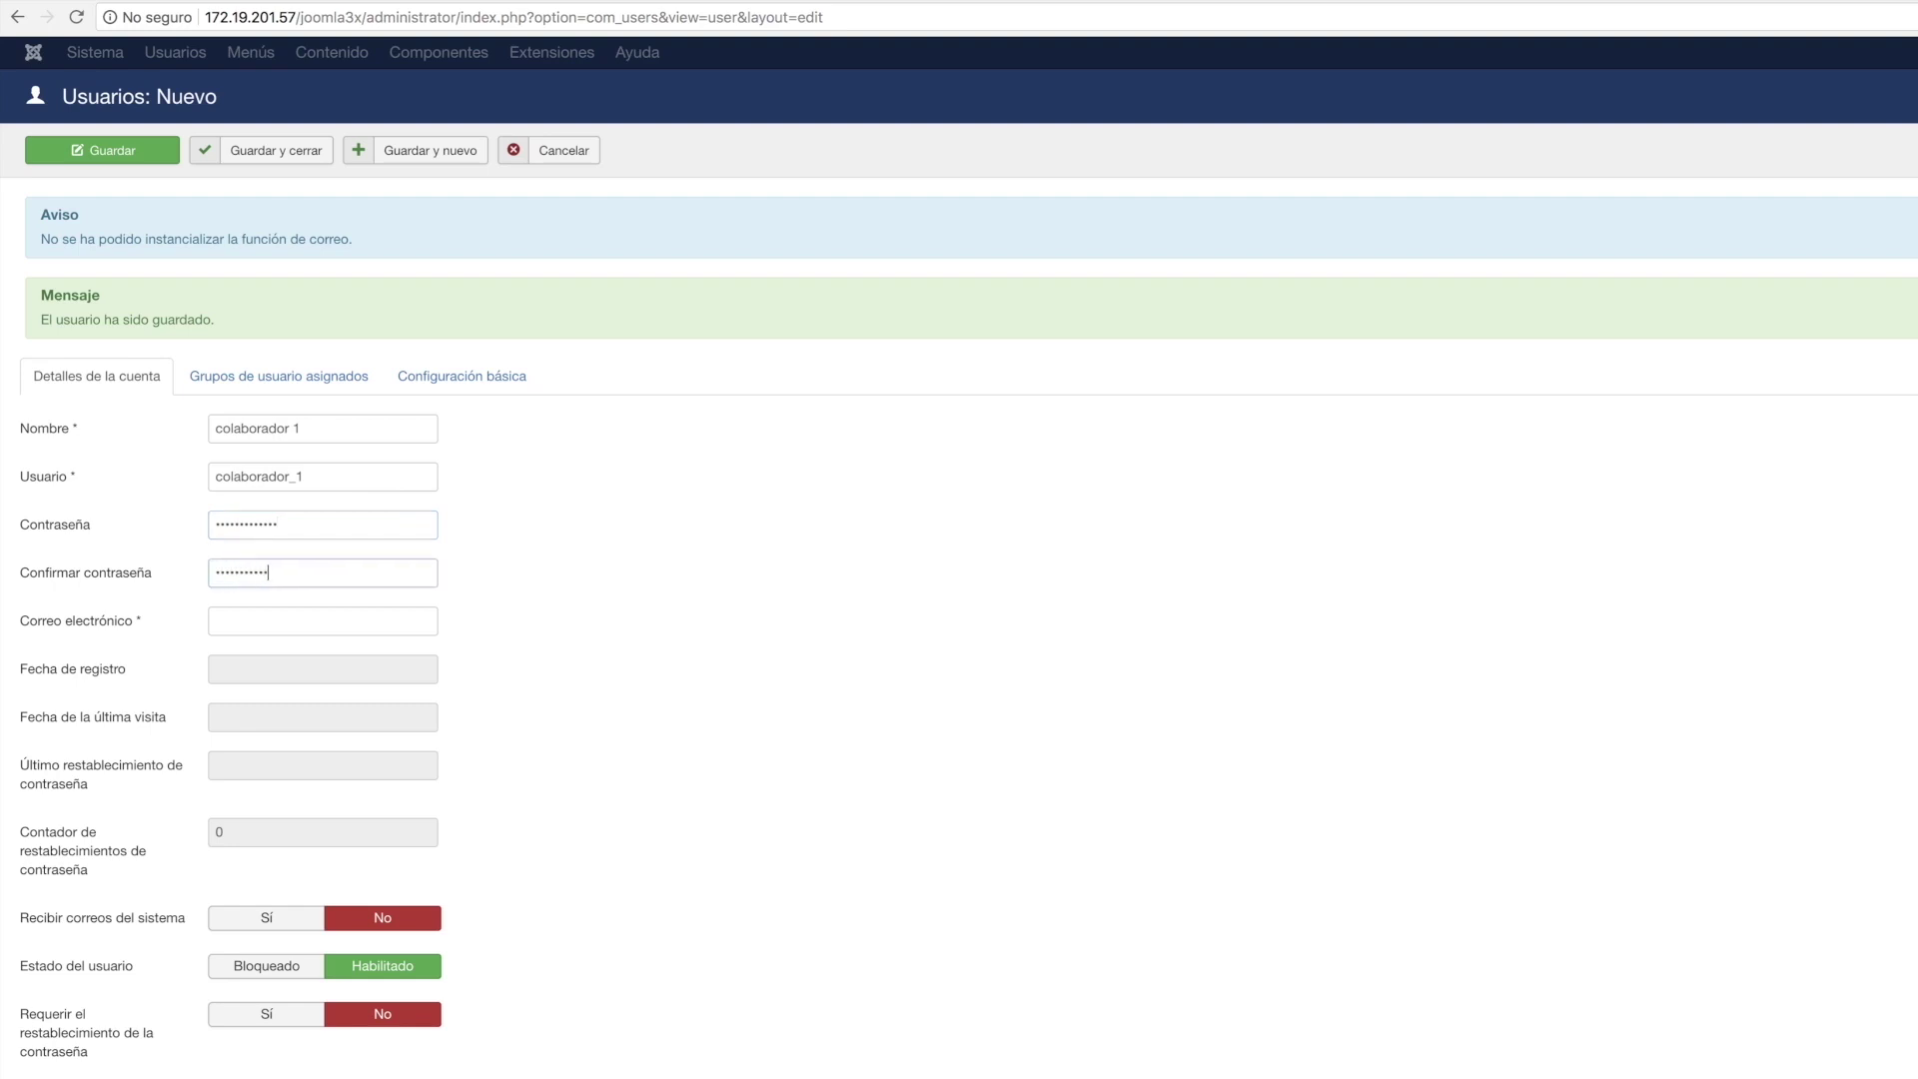
# Add the user's e-mail address, review groups and basic settings, then save and close.
pyautogui.click(322, 621)
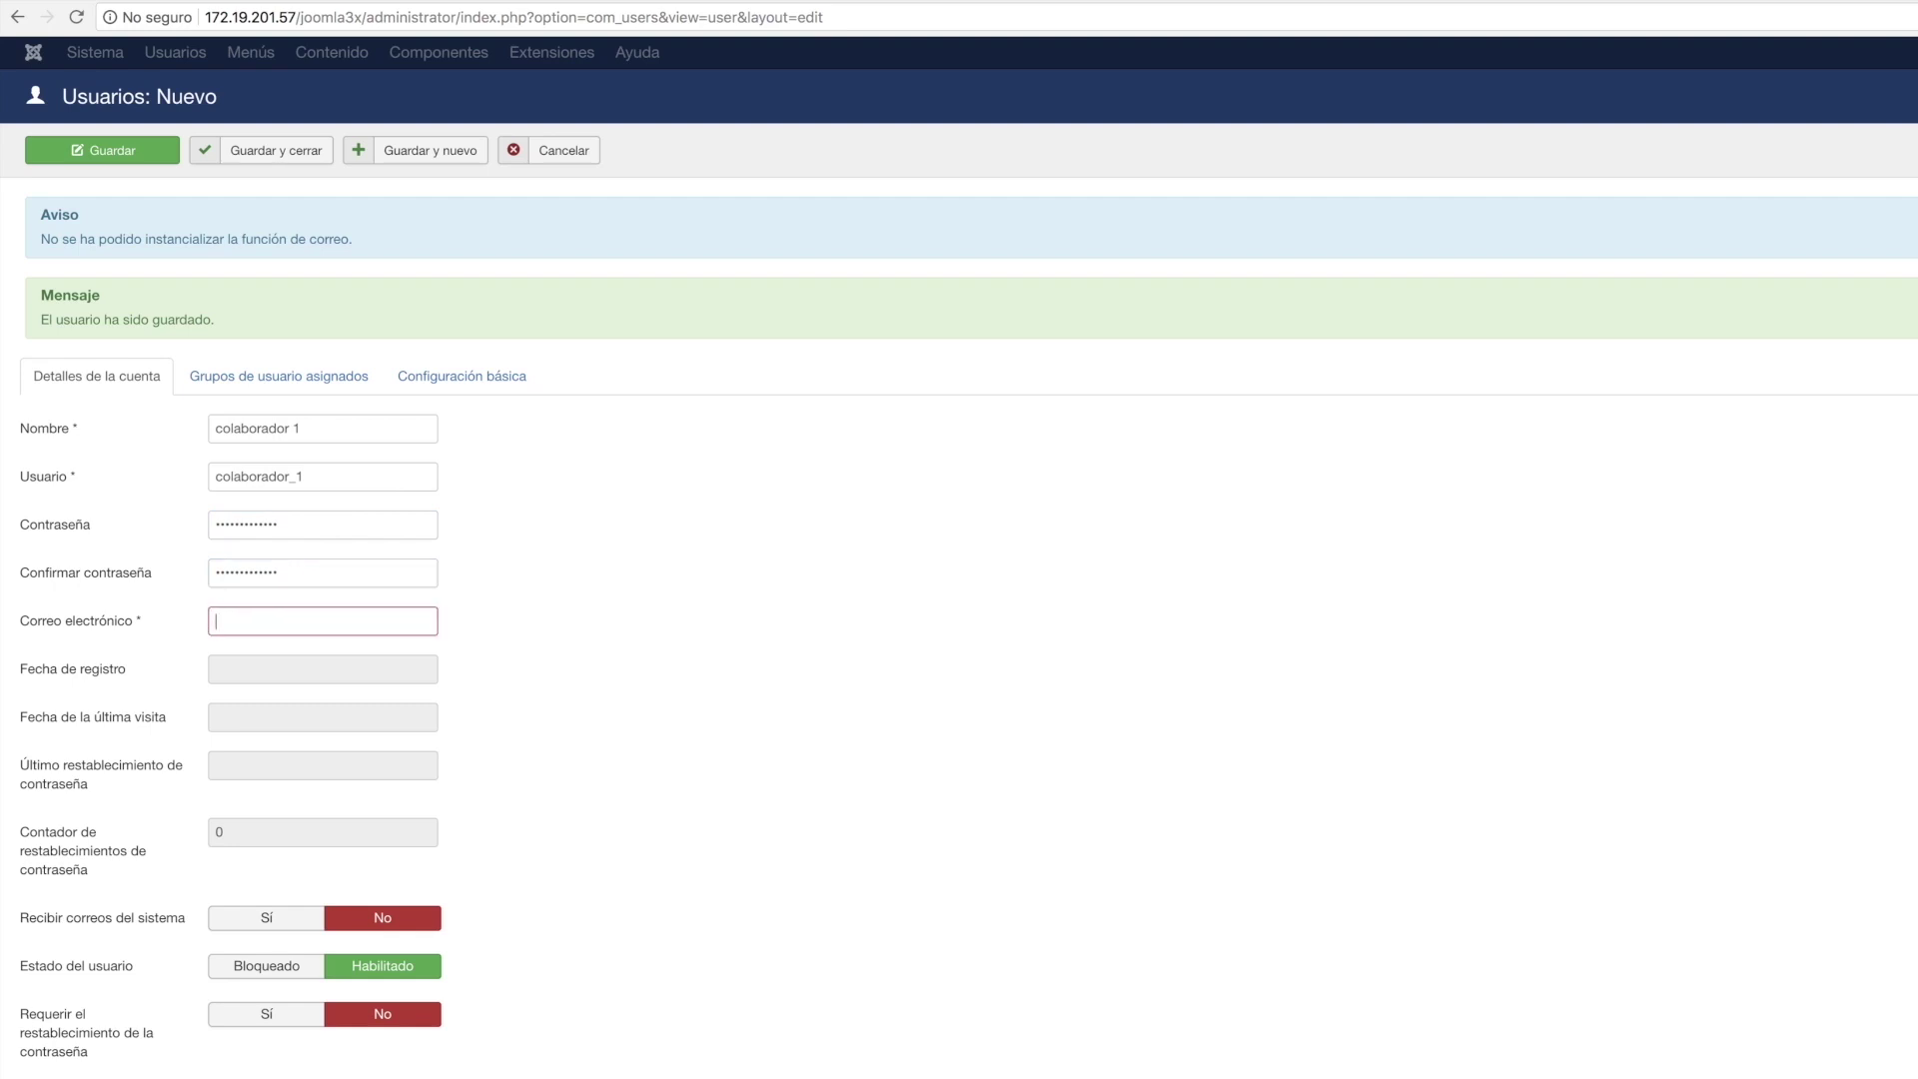
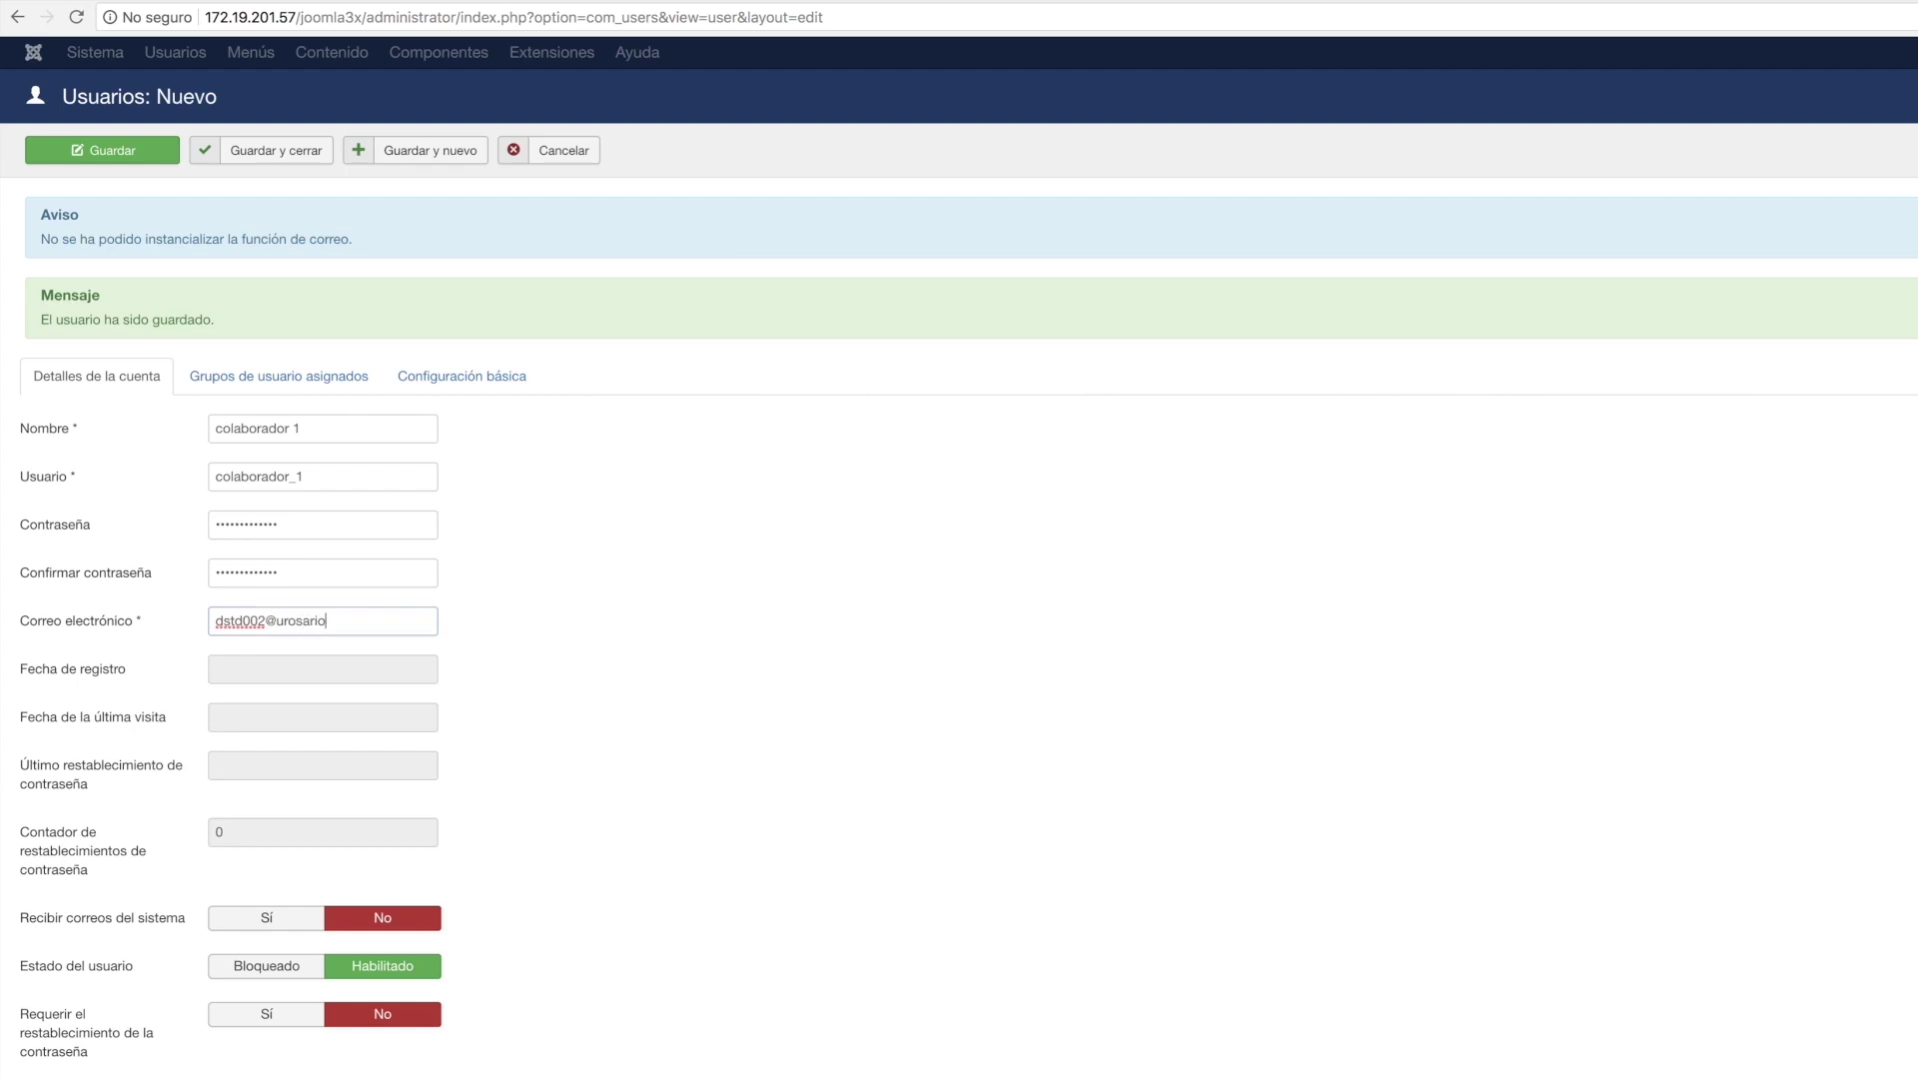
pyautogui.click(315, 377)
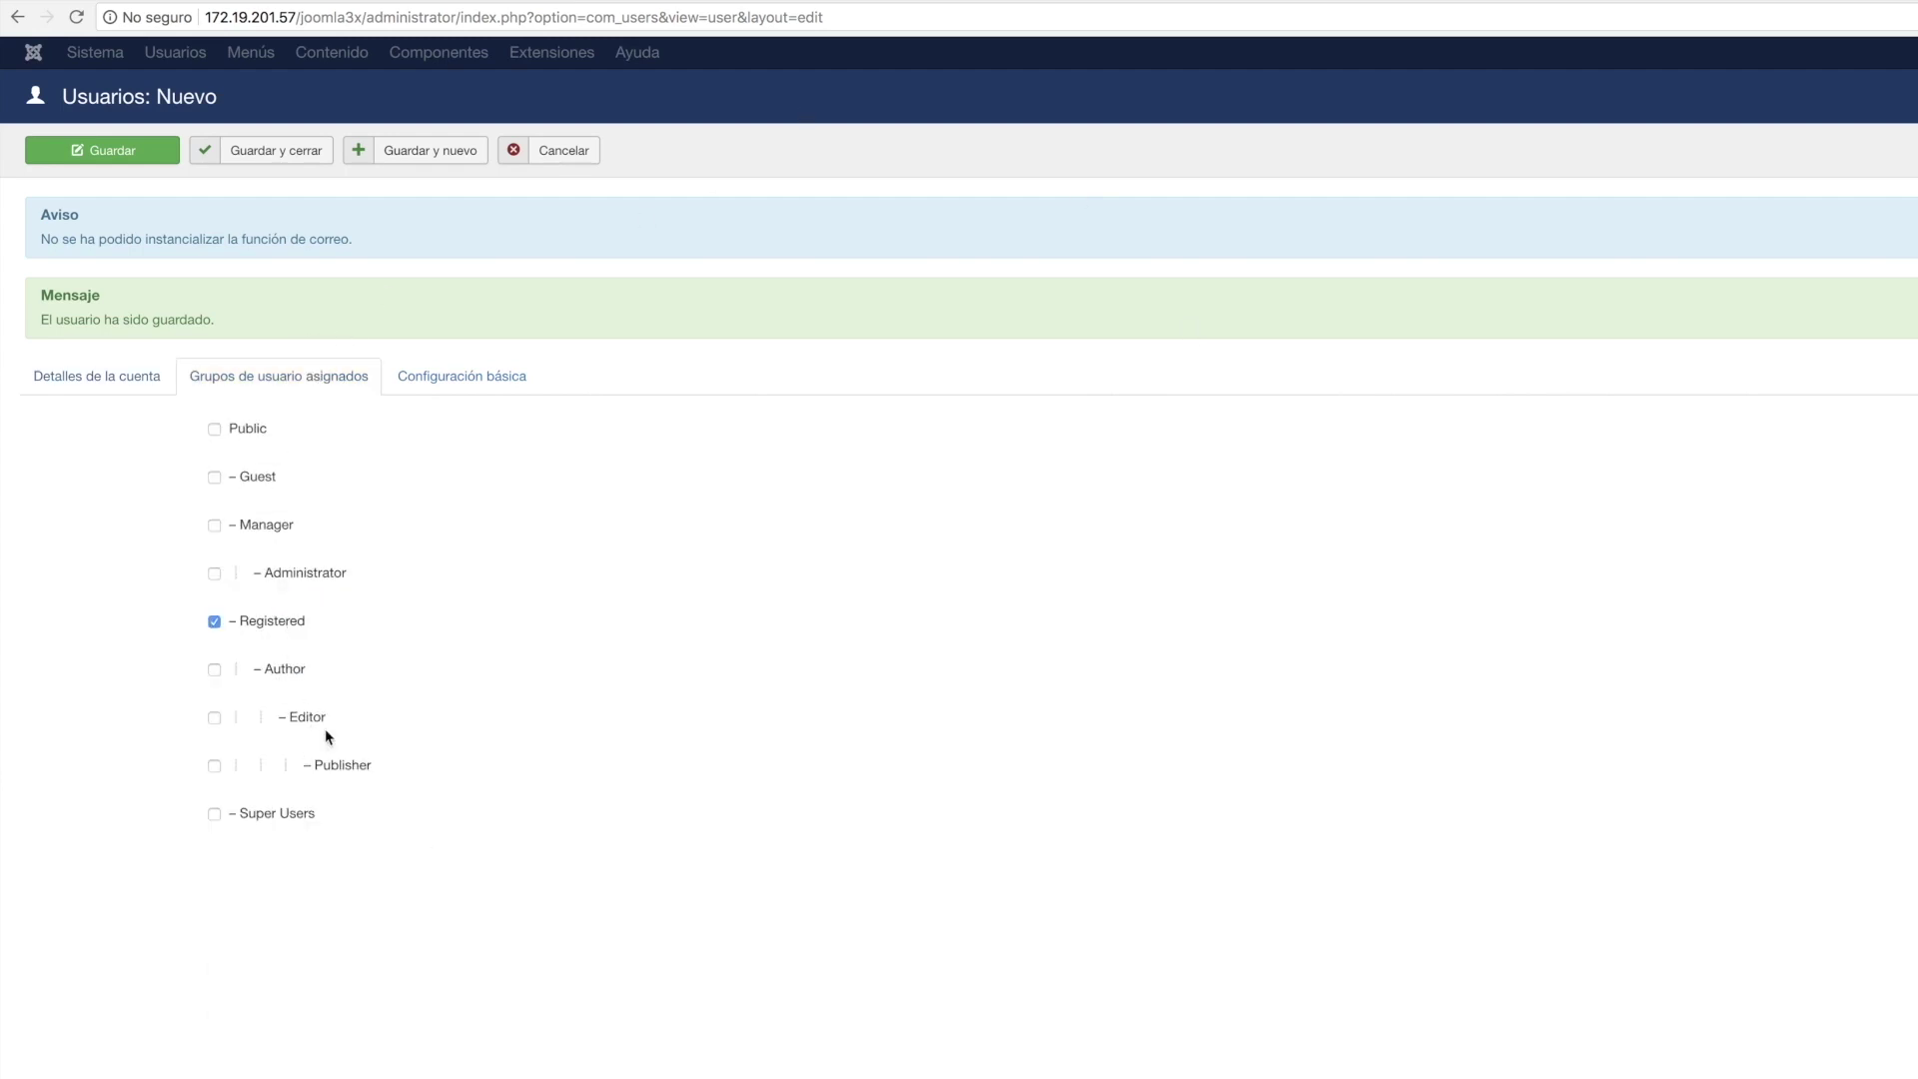
pyautogui.click(448, 391)
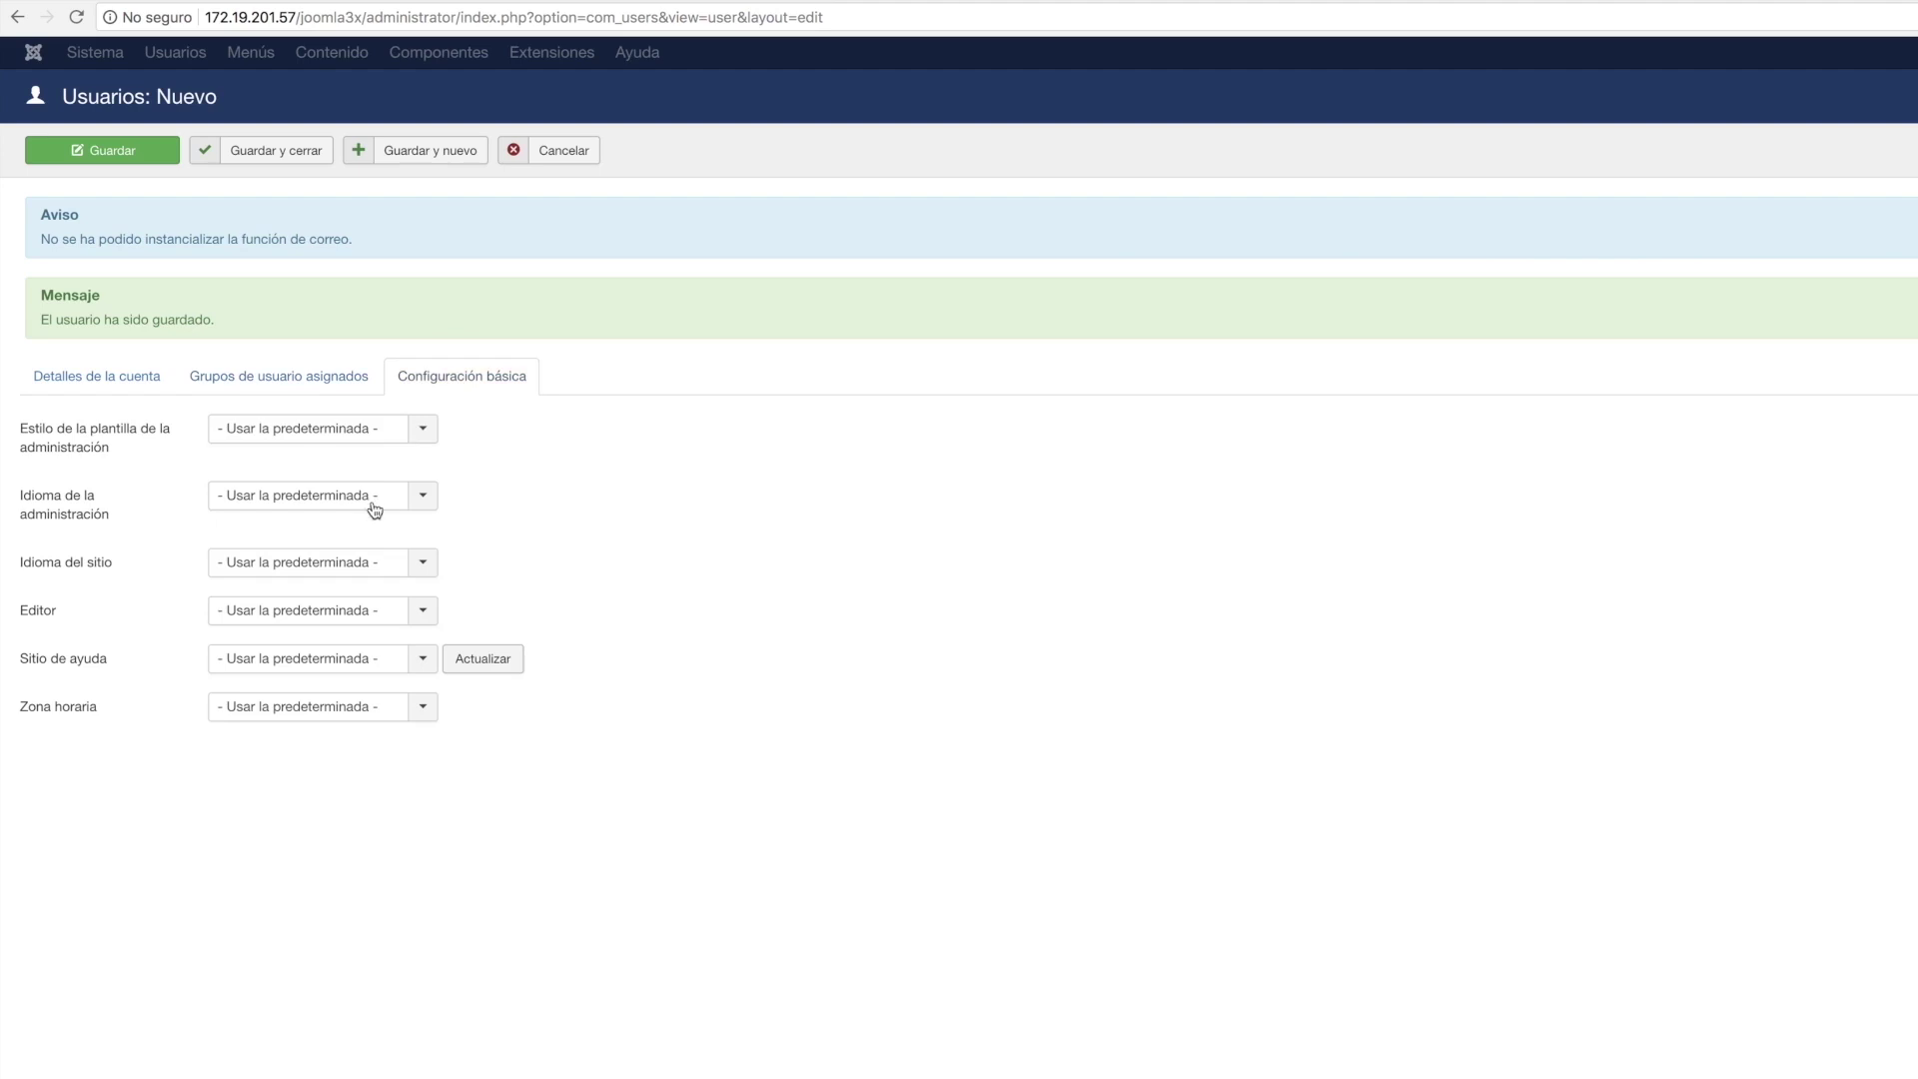
pyautogui.click(91, 379)
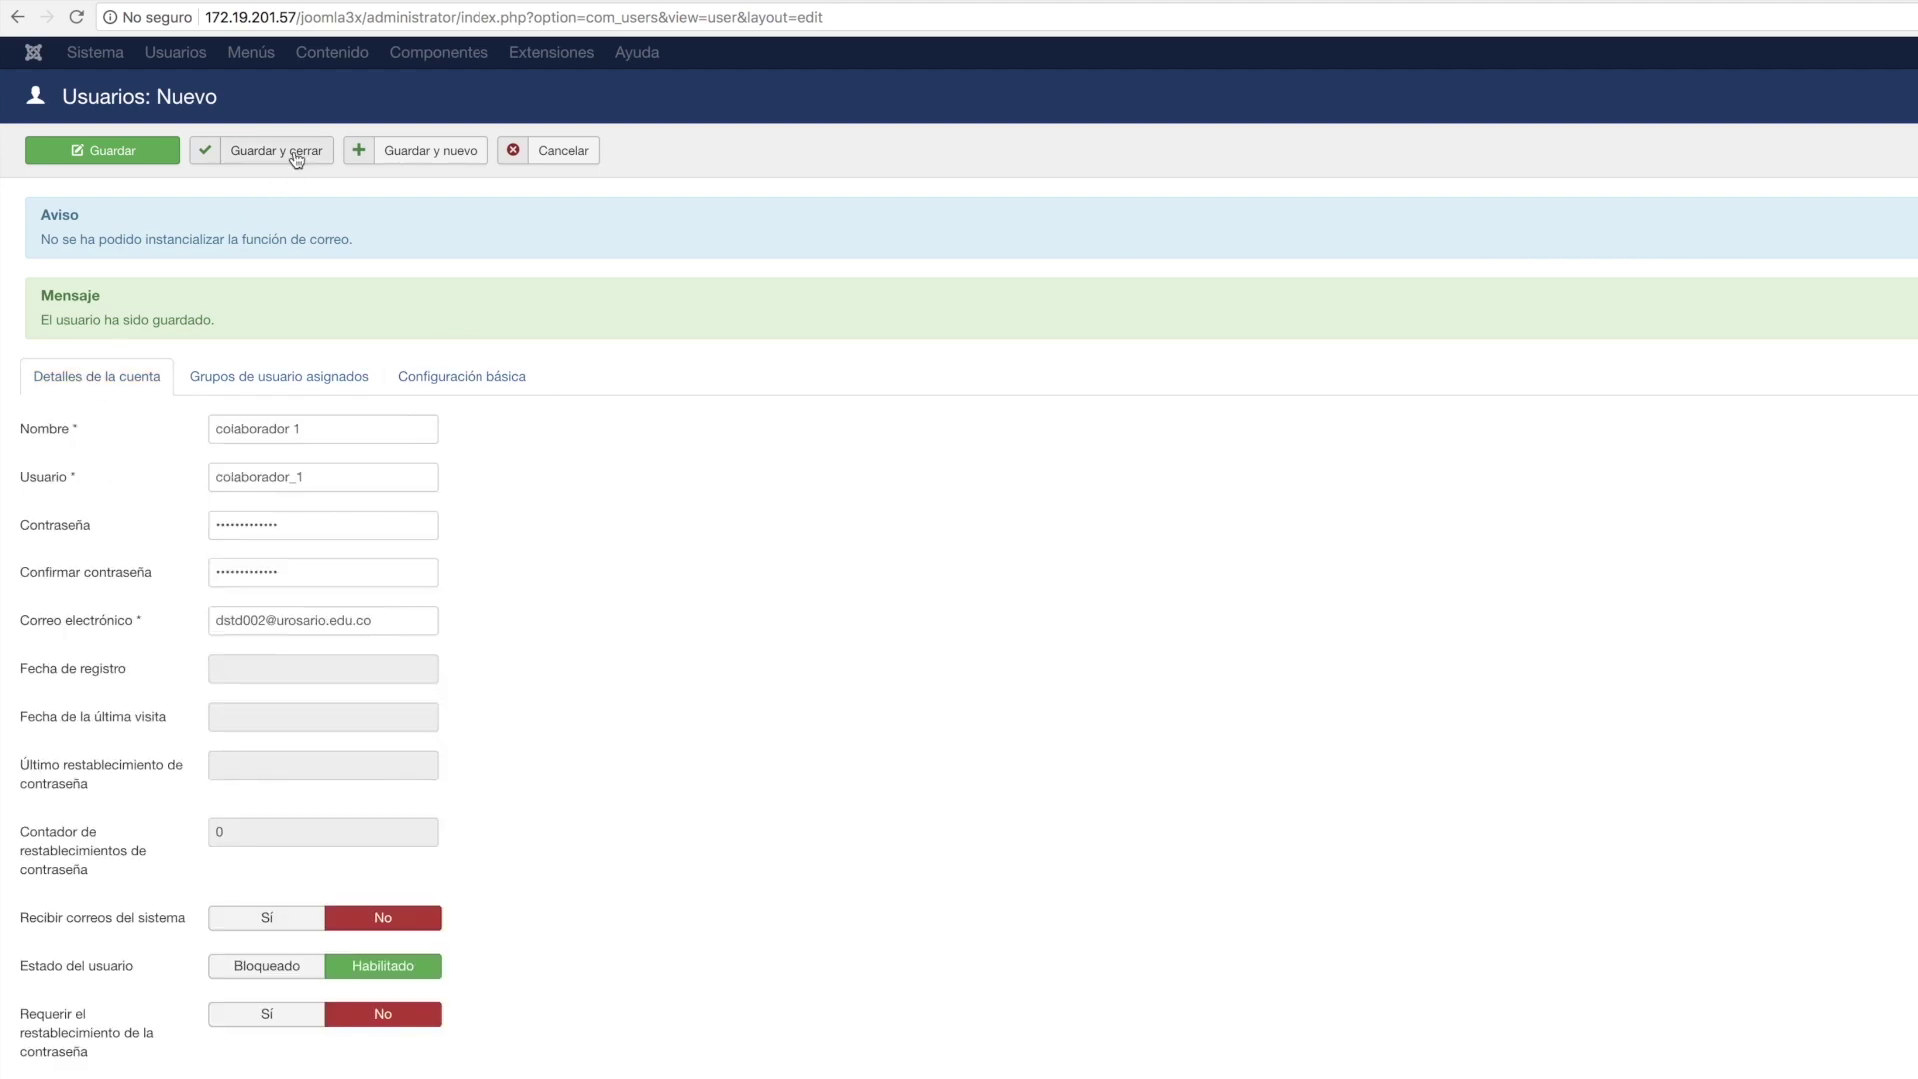
pyautogui.click(295, 158)
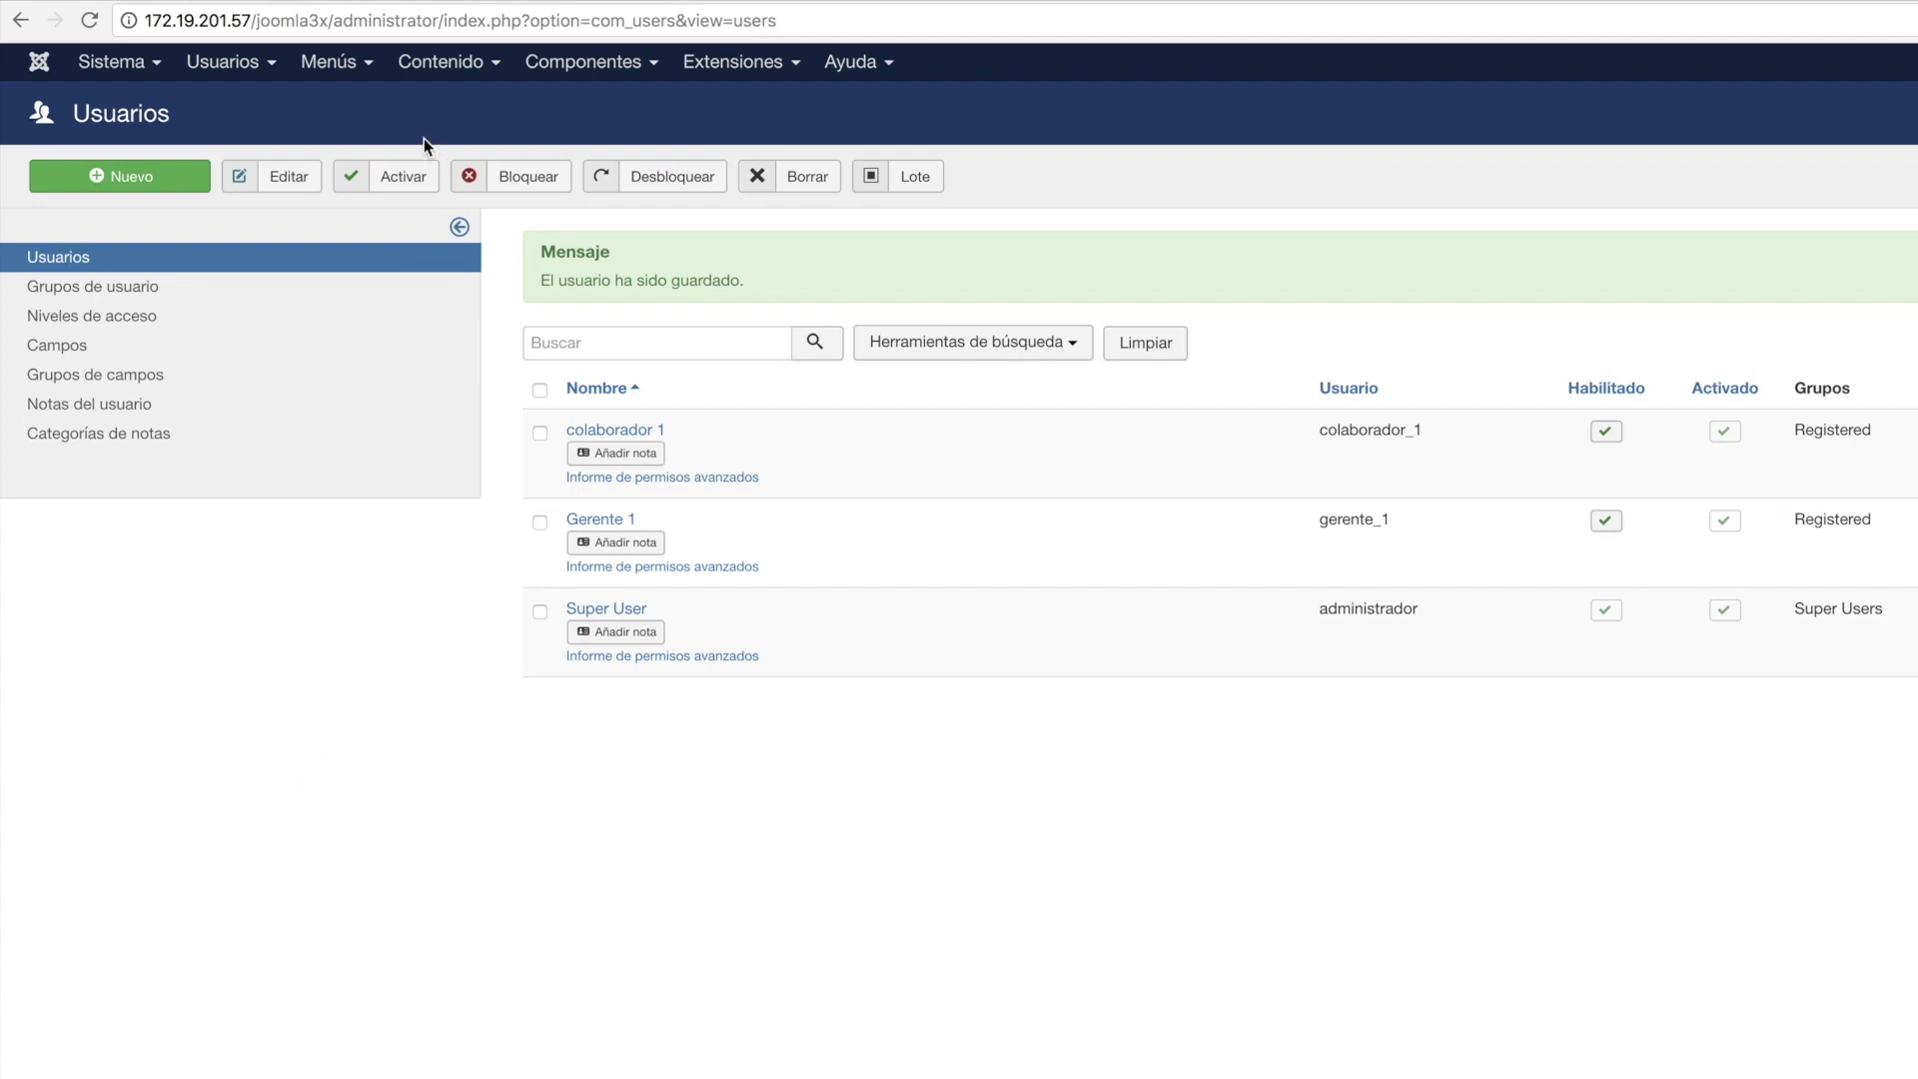
# Open Simple CRM User Management from Components and start a new role-and-quota assignment.
pyautogui.click(606, 70)
pyautogui.moveTo(598, 427)
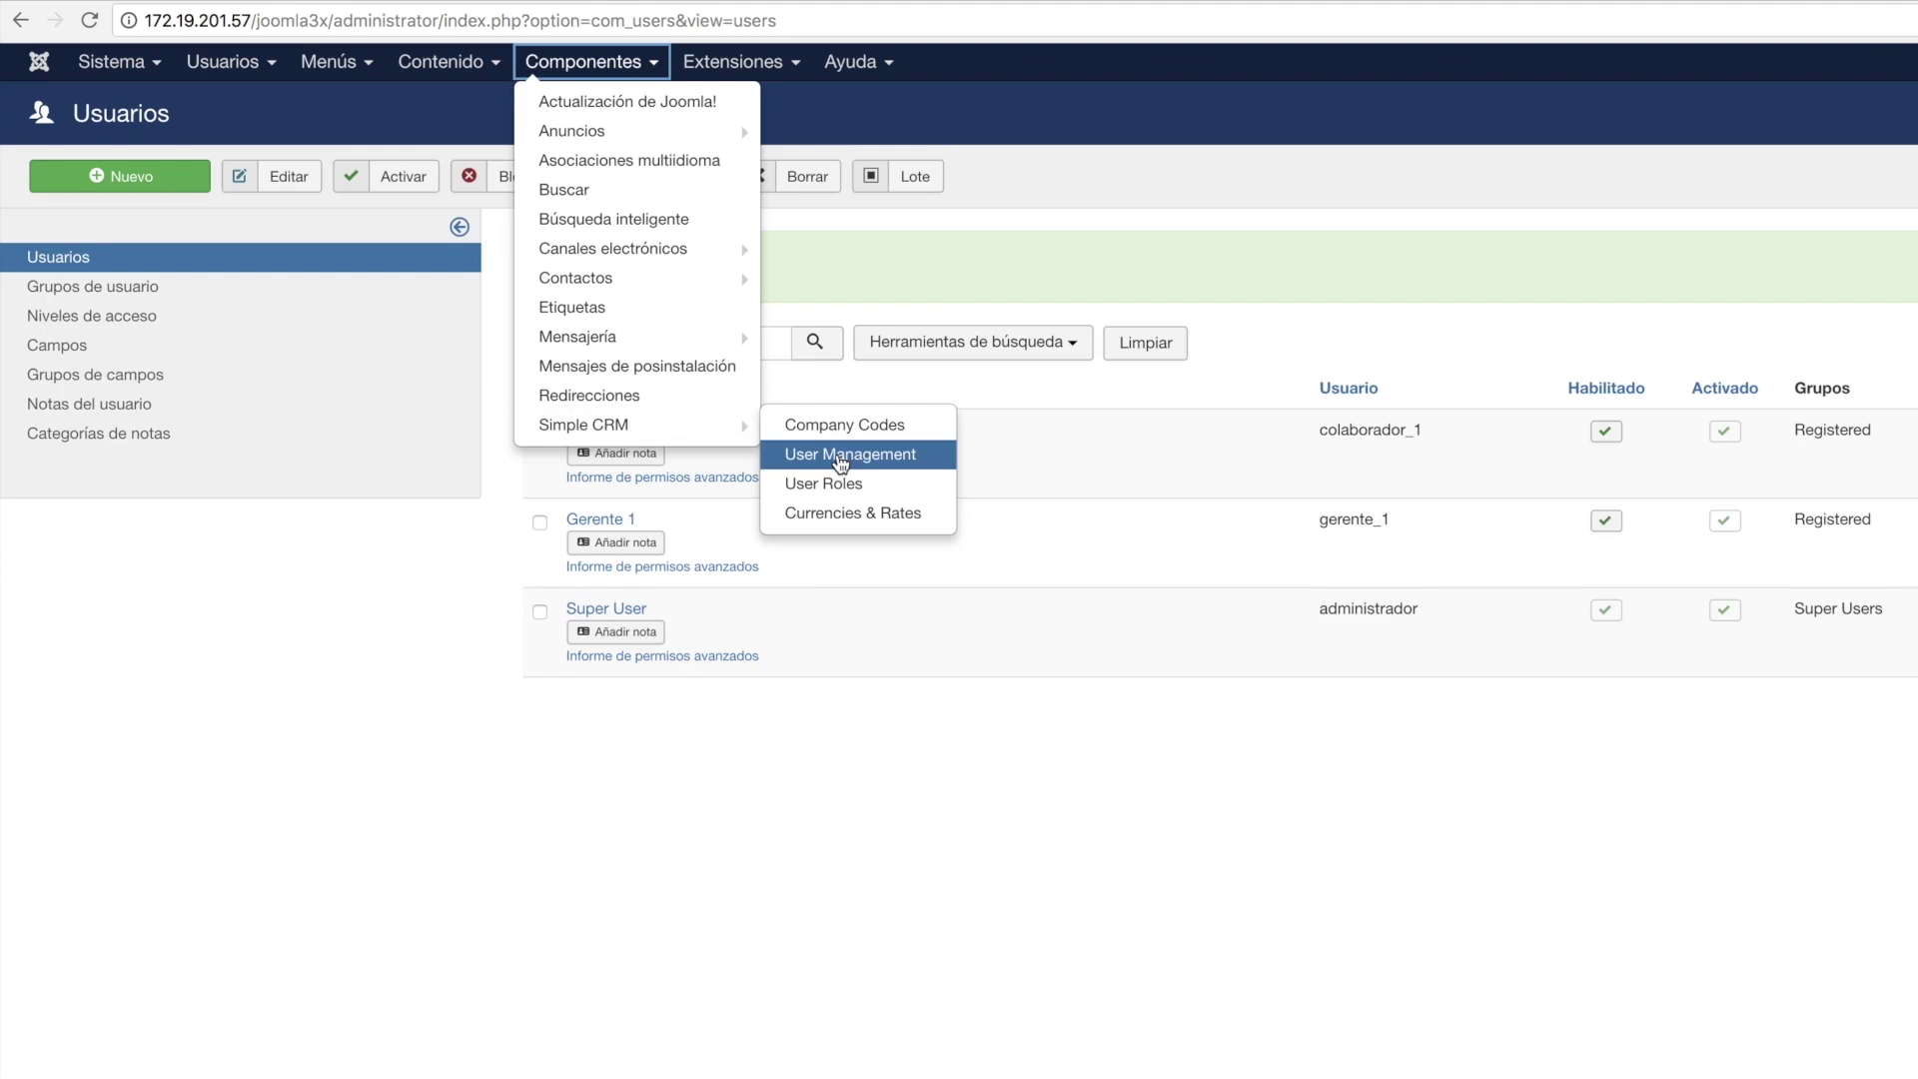
pyautogui.click(839, 455)
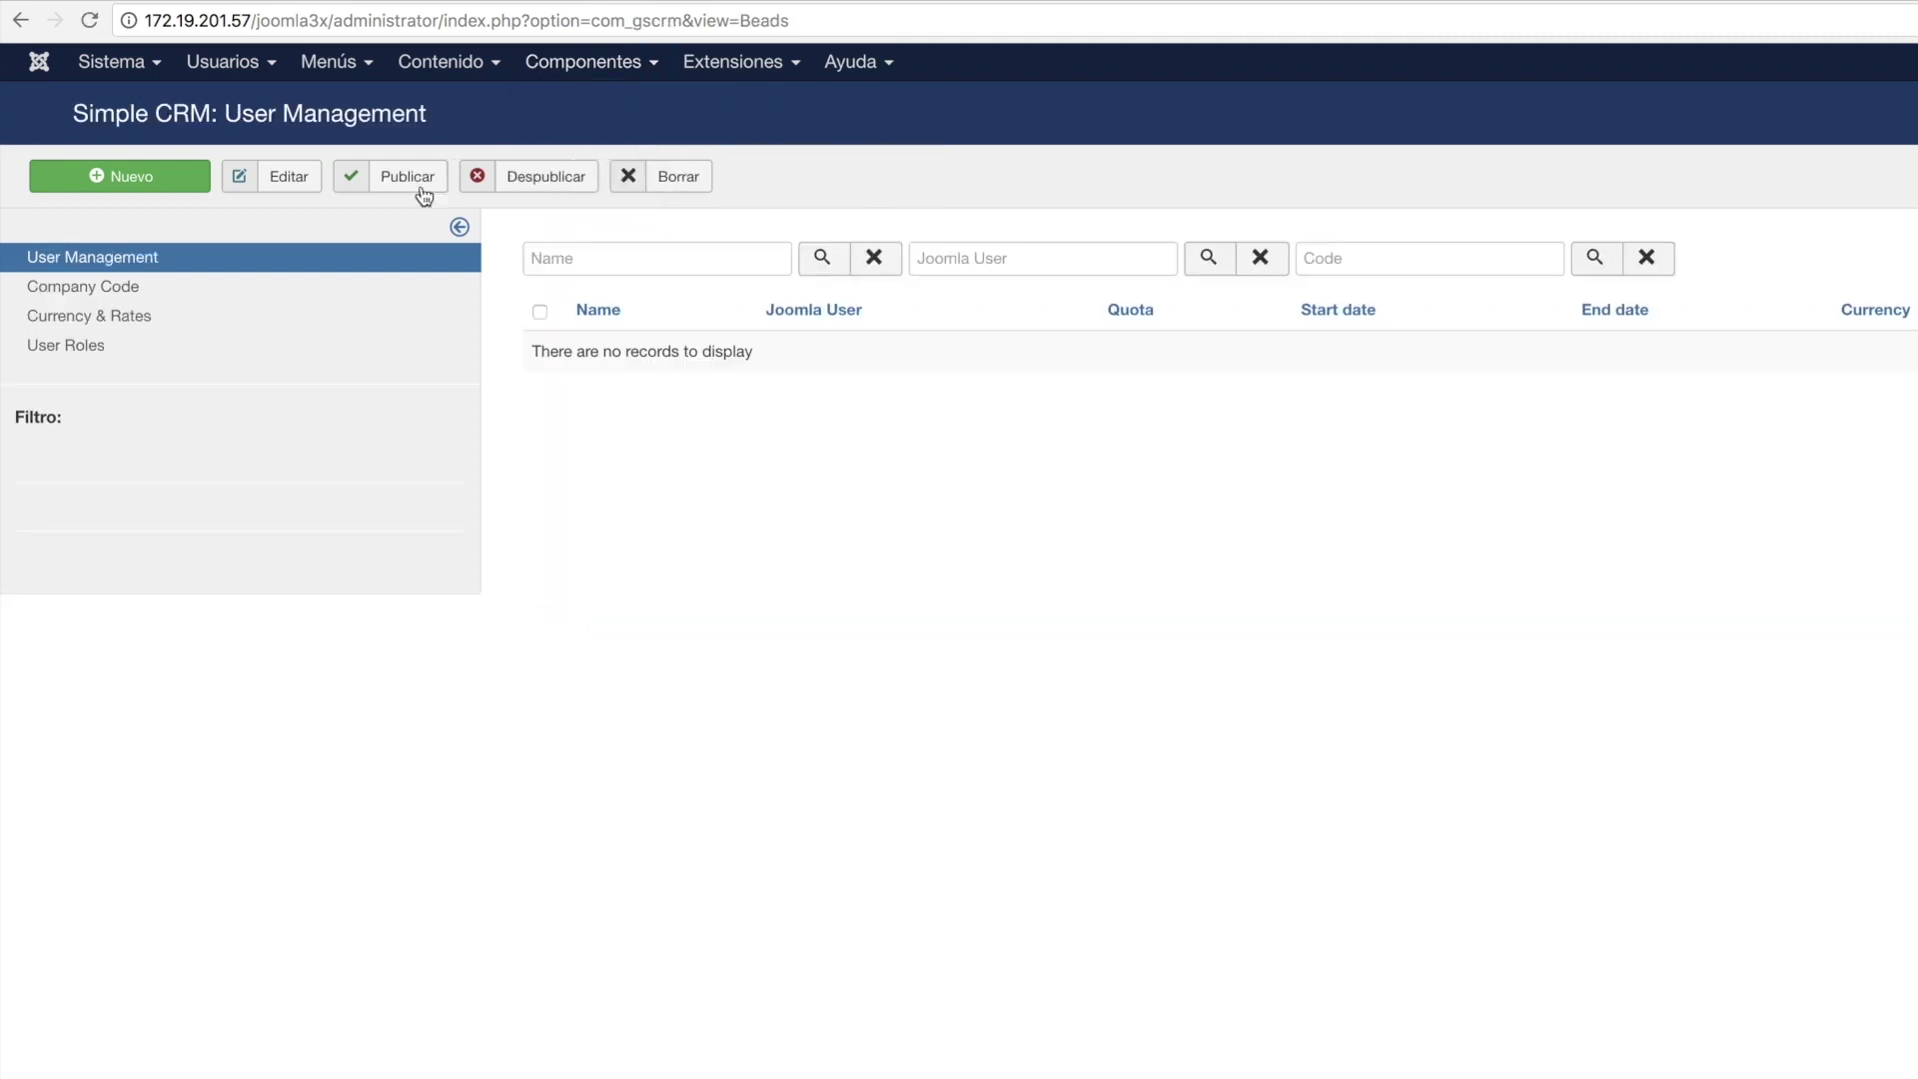
pyautogui.click(151, 177)
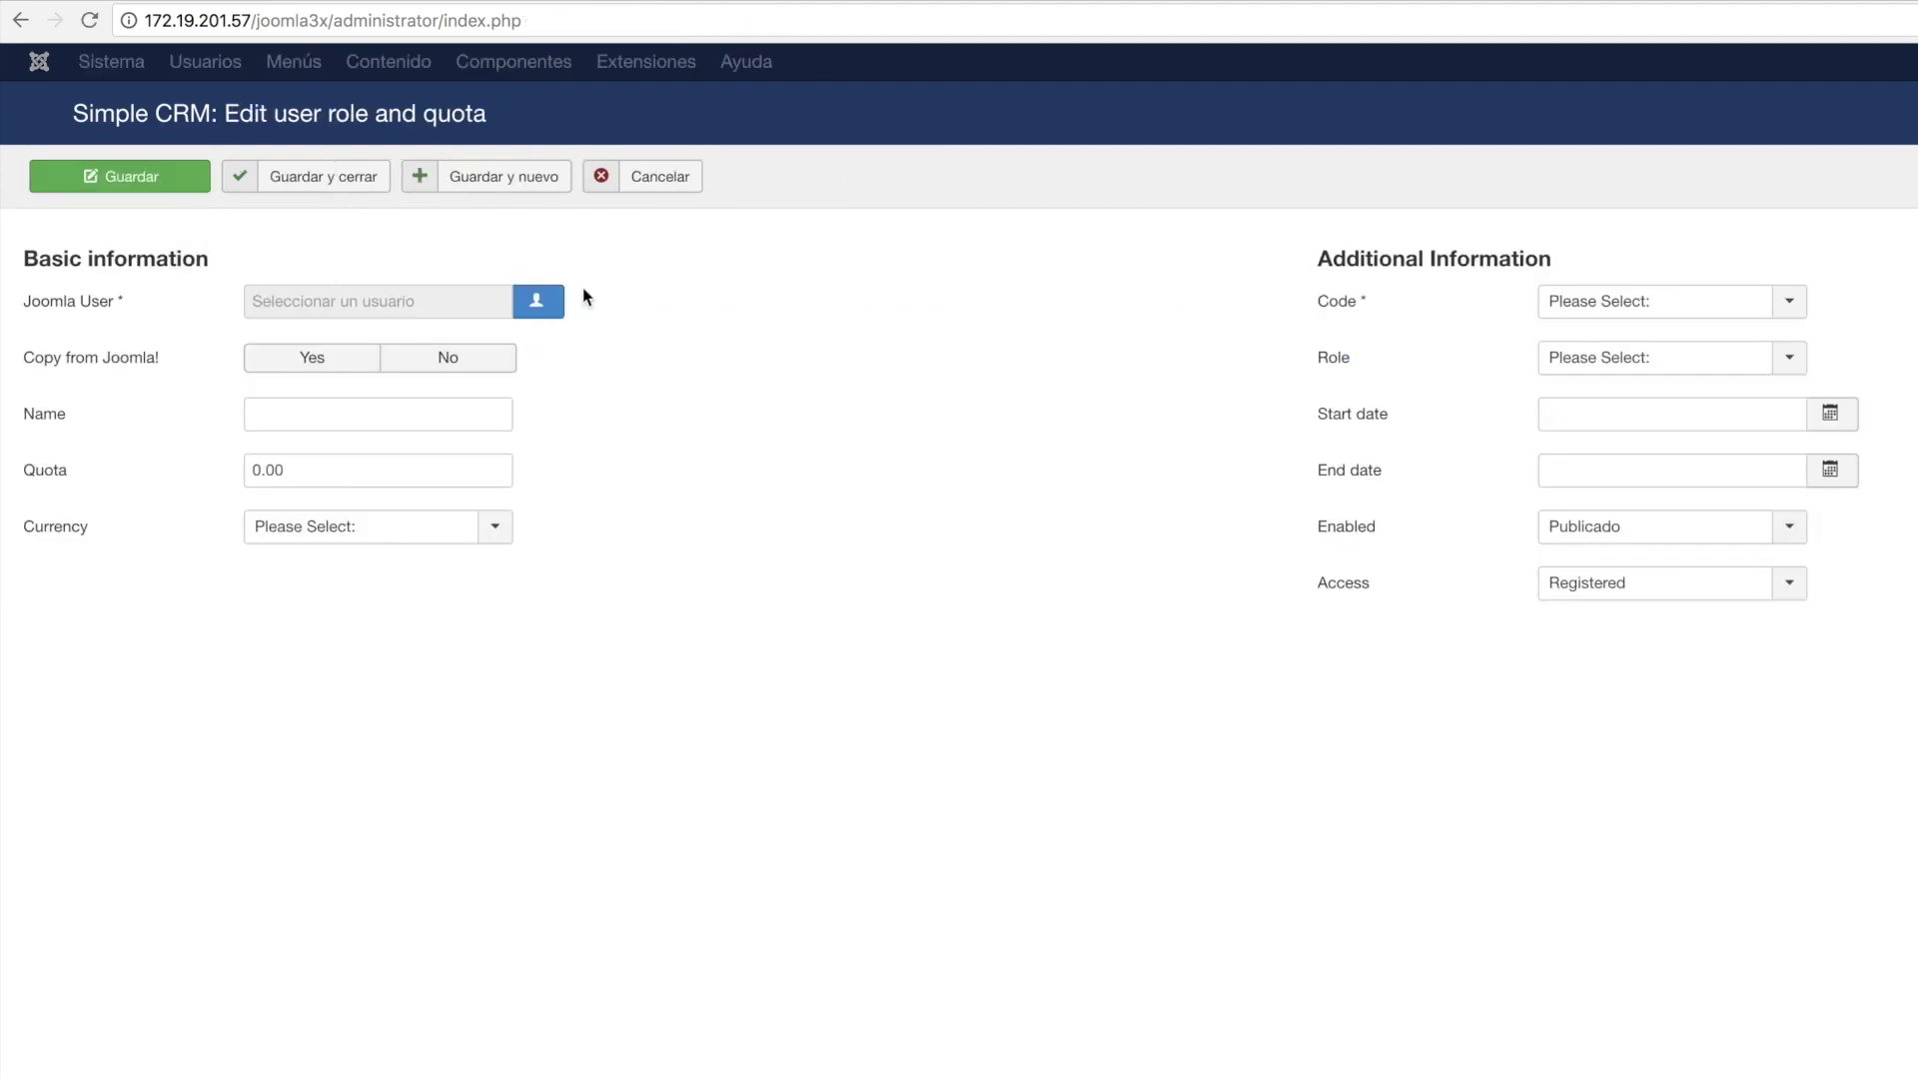
# Select Joomla user Gerente 1, copy from Joomla, and name the assignment Gerente.
pyautogui.click(551, 313)
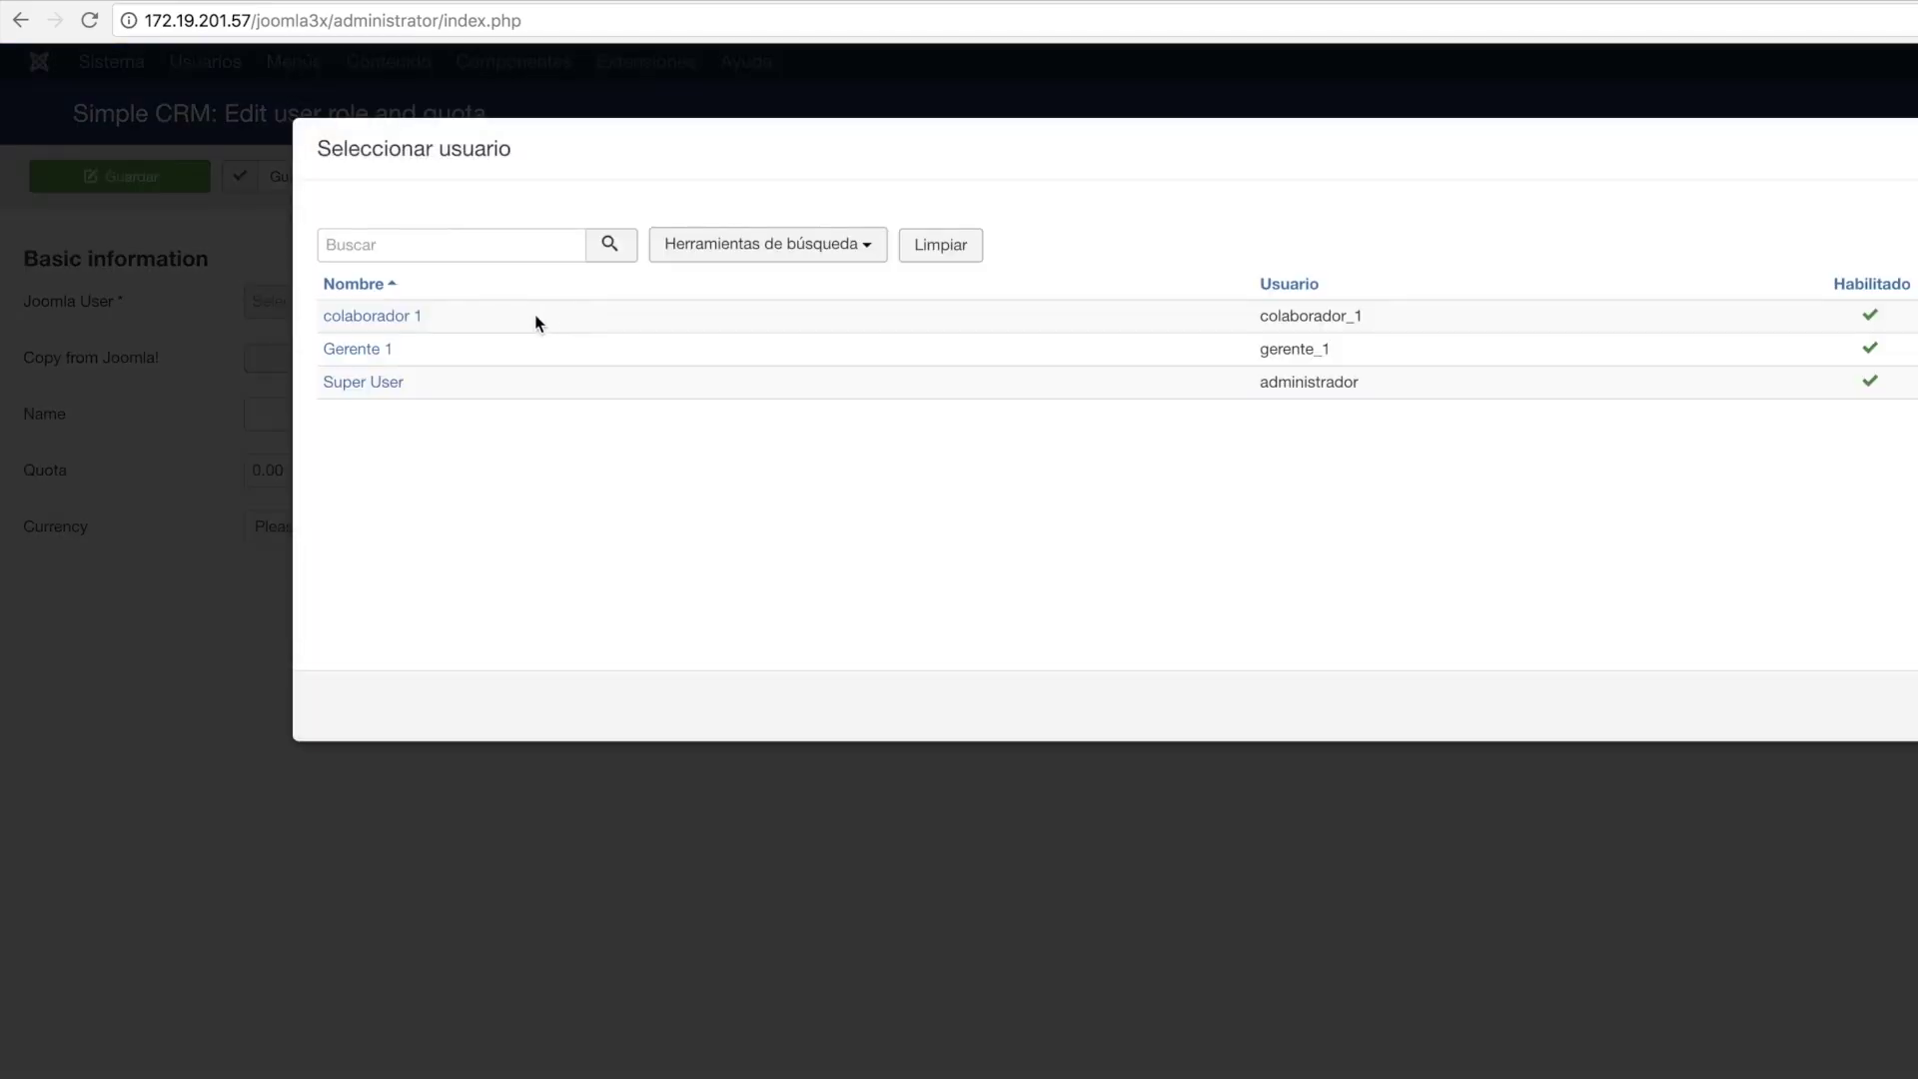
pyautogui.click(358, 348)
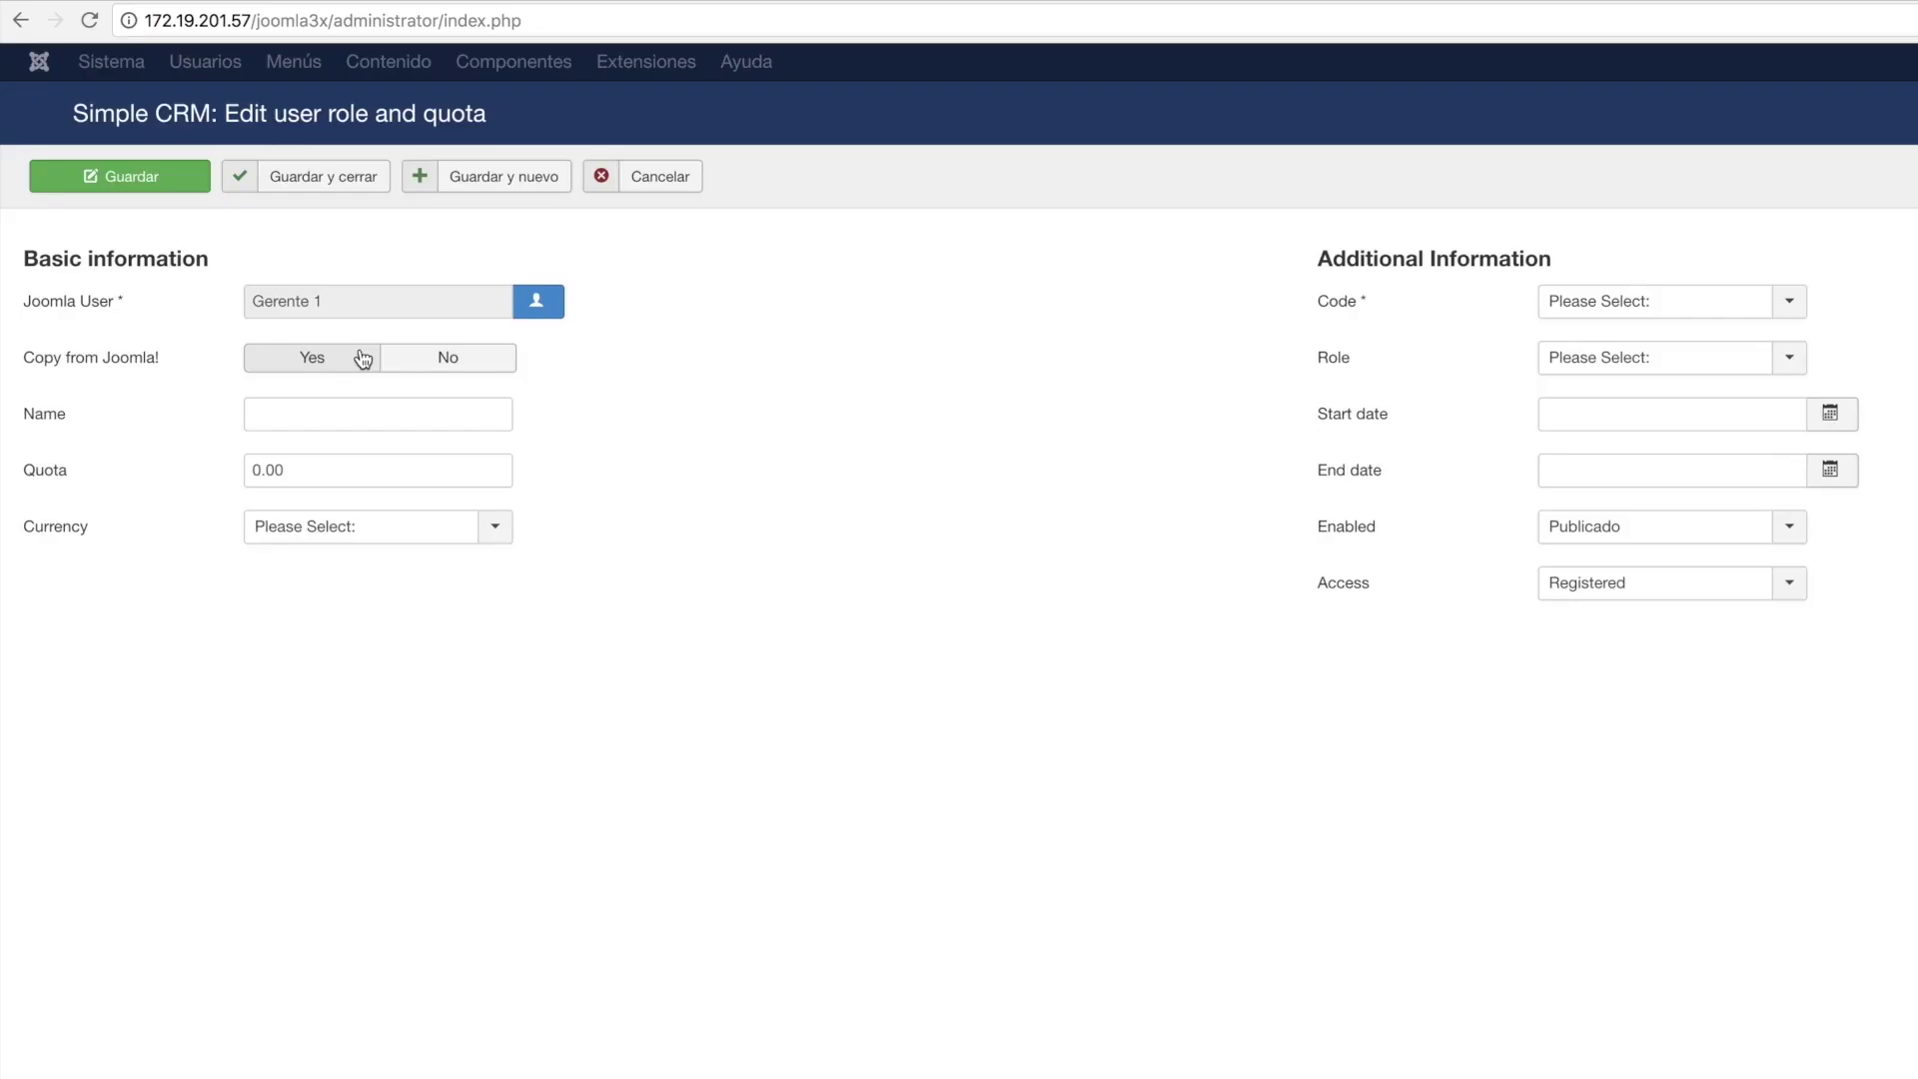
pyautogui.click(284, 366)
pyautogui.click(302, 410)
pyautogui.write('Gernte 1')
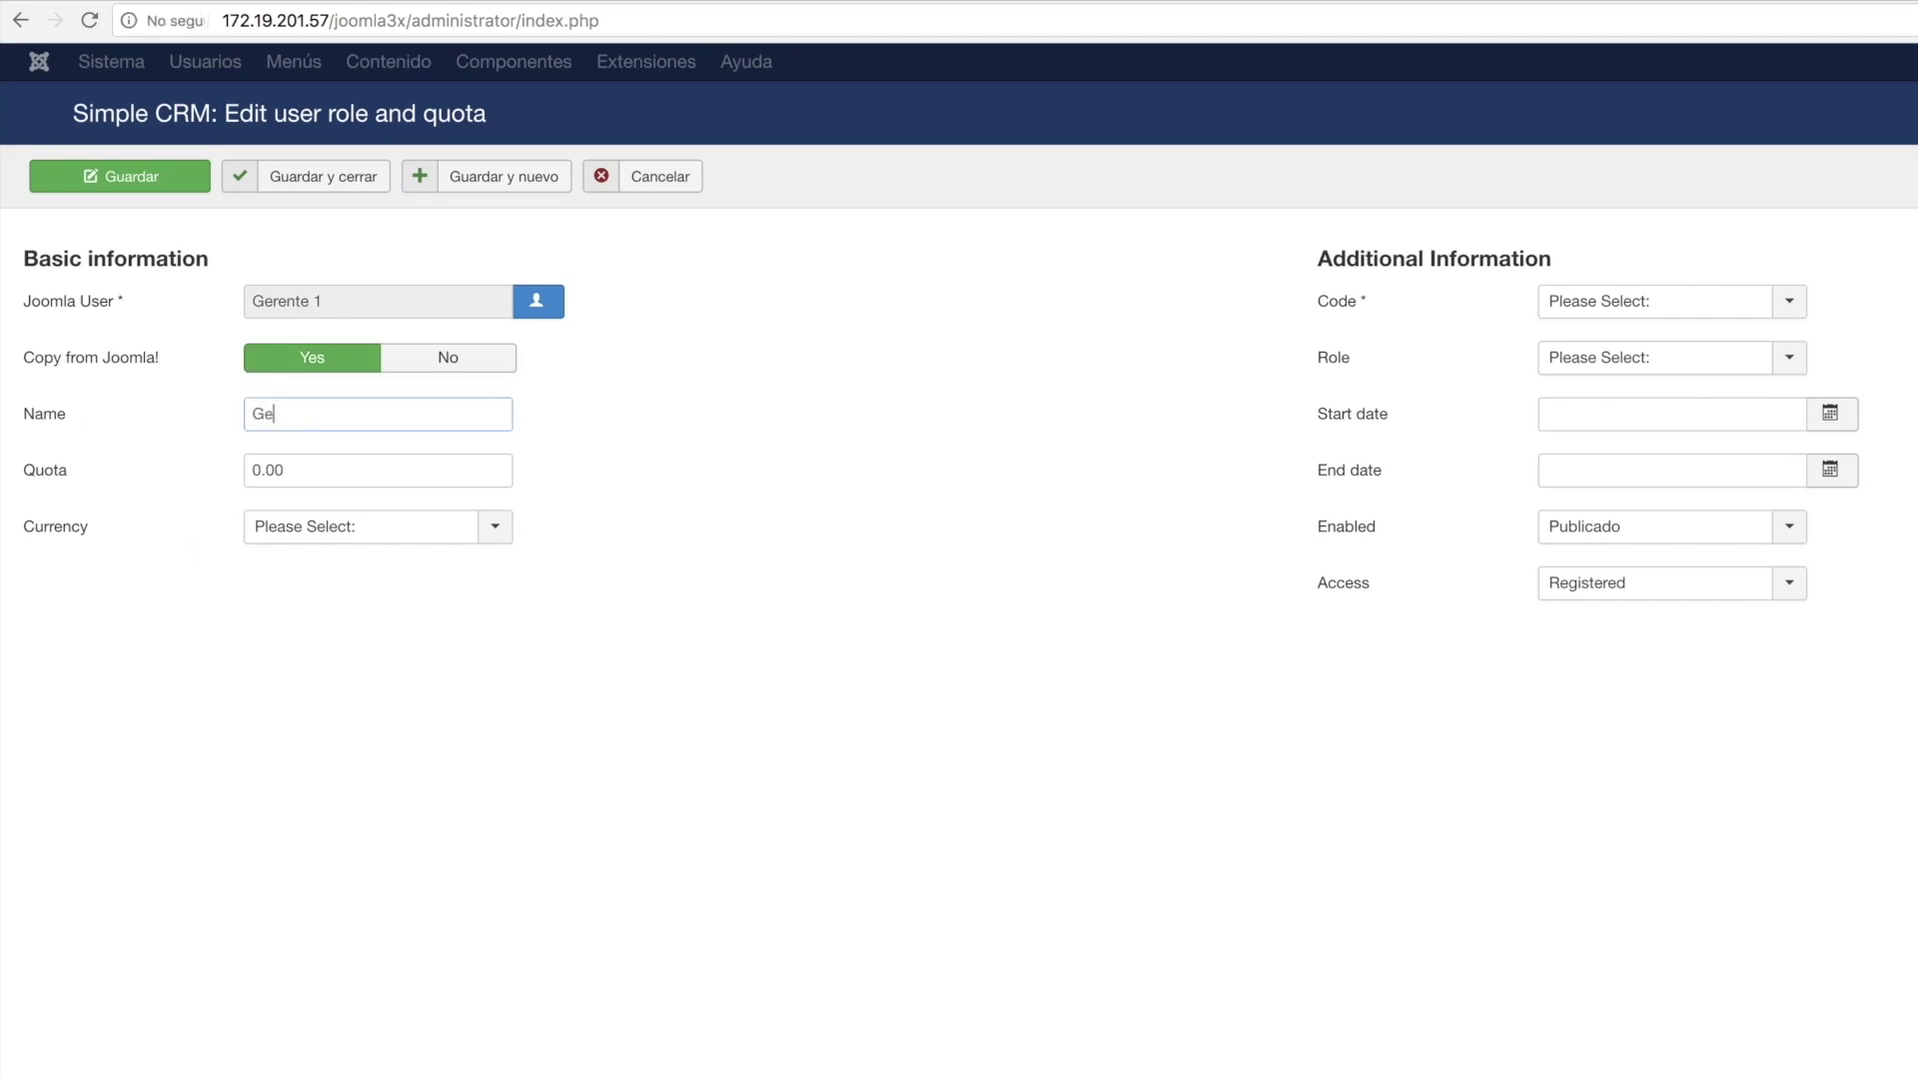
pyautogui.click(299, 471)
pyautogui.tripleClick(277, 416)
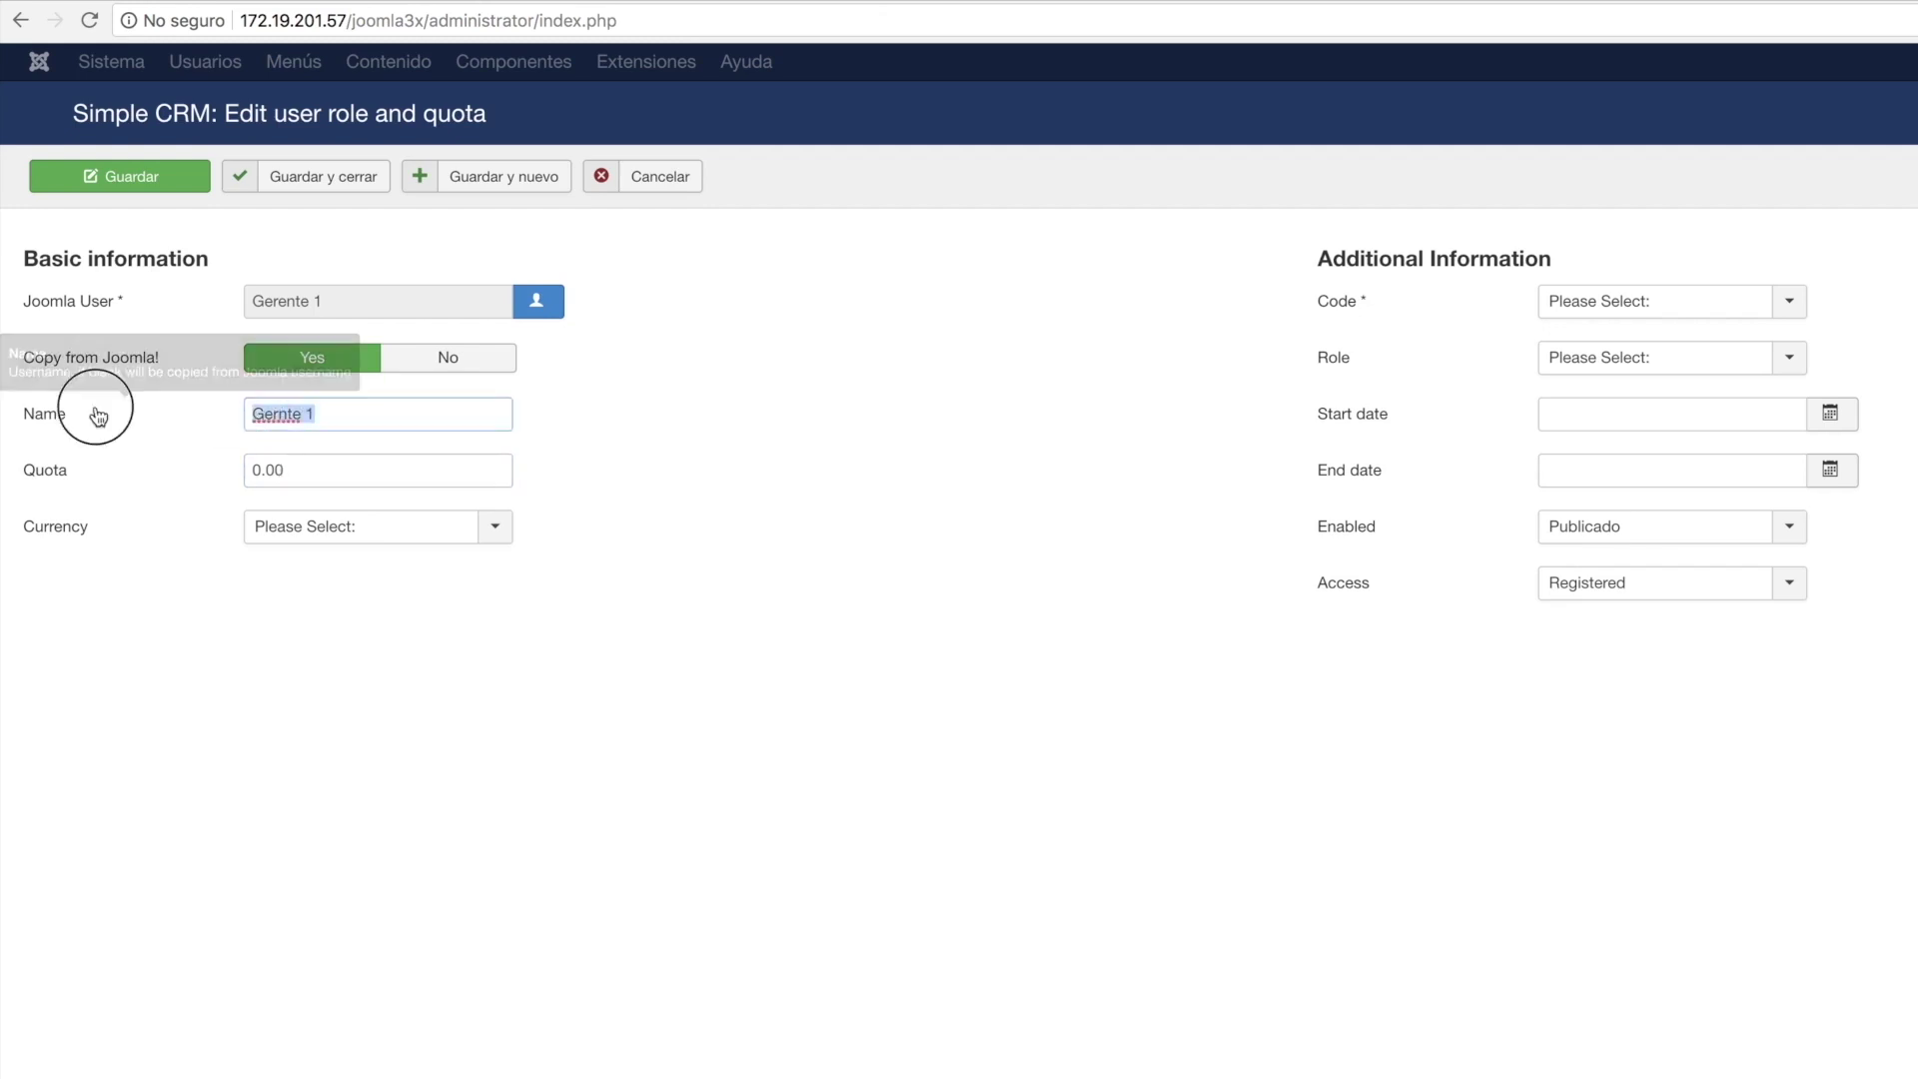
pyautogui.press('BackSpace')
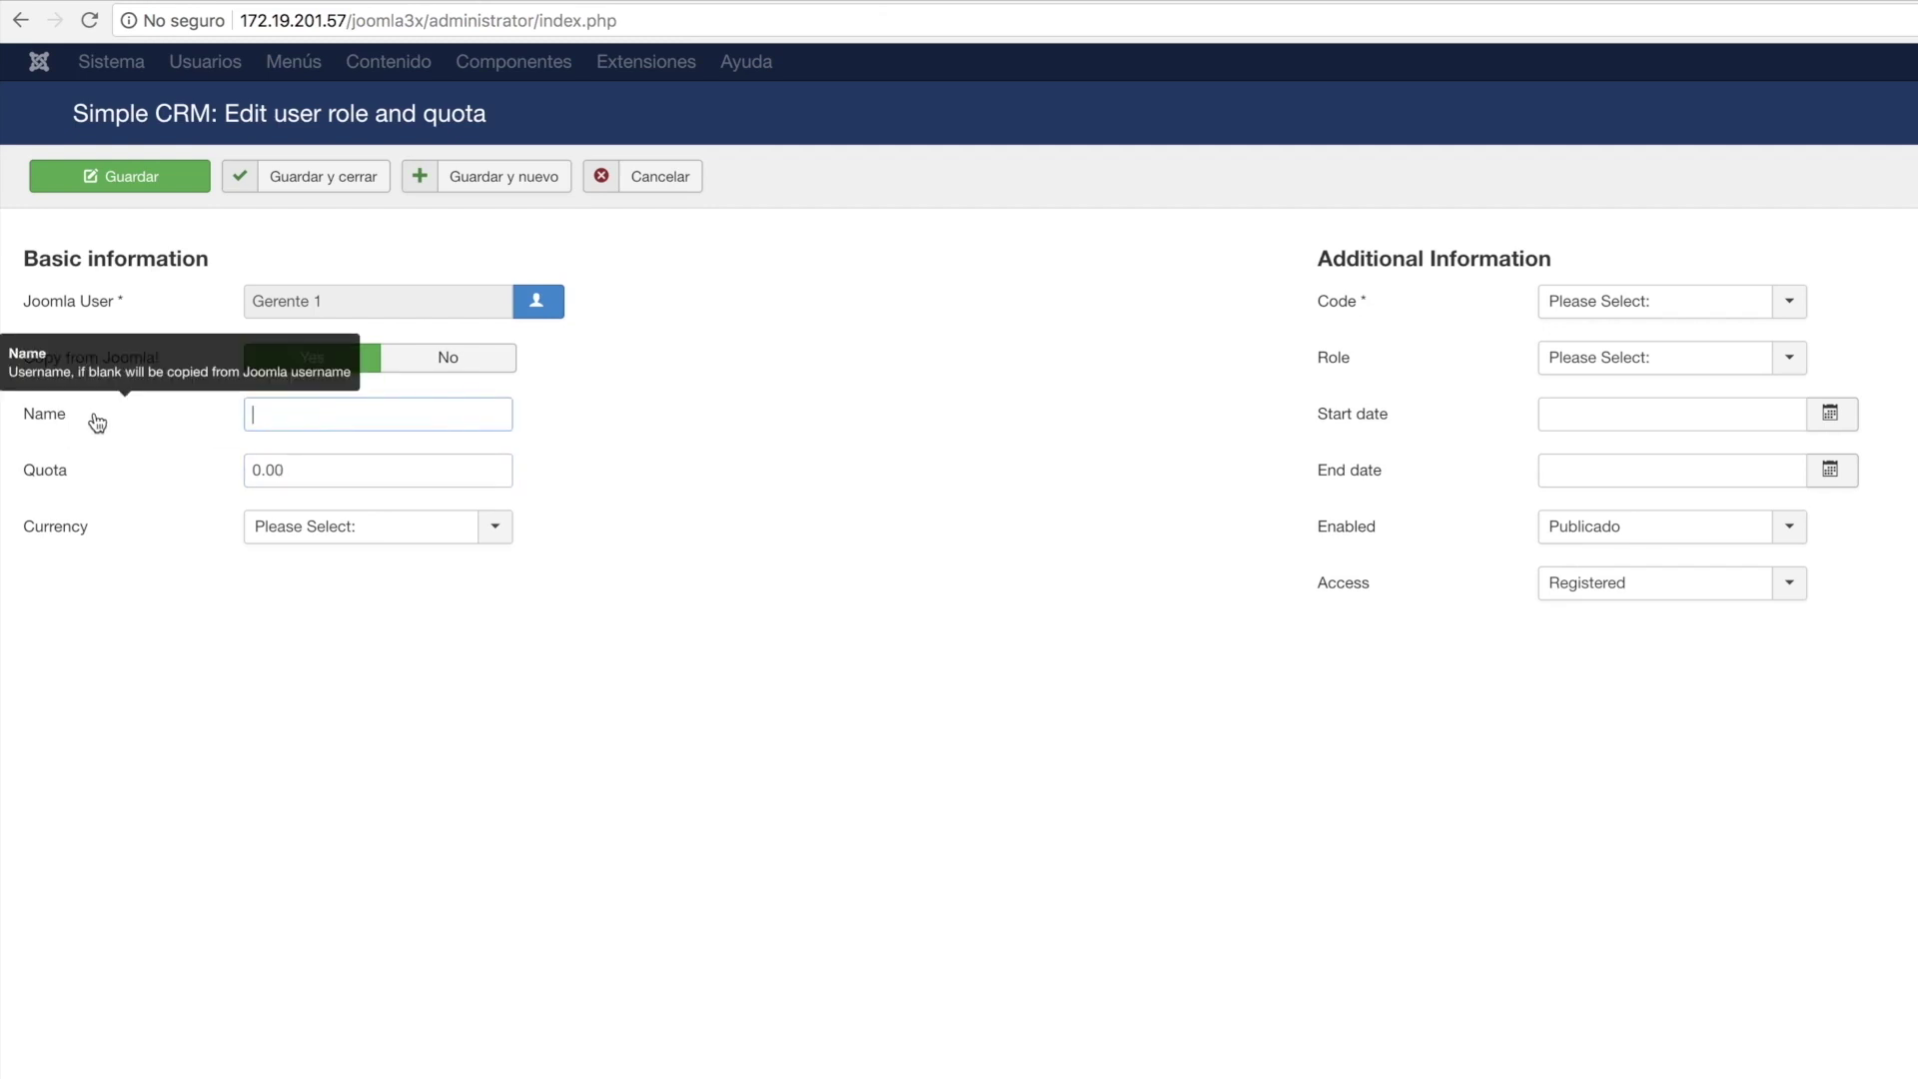
pyautogui.write('Gerente 1')
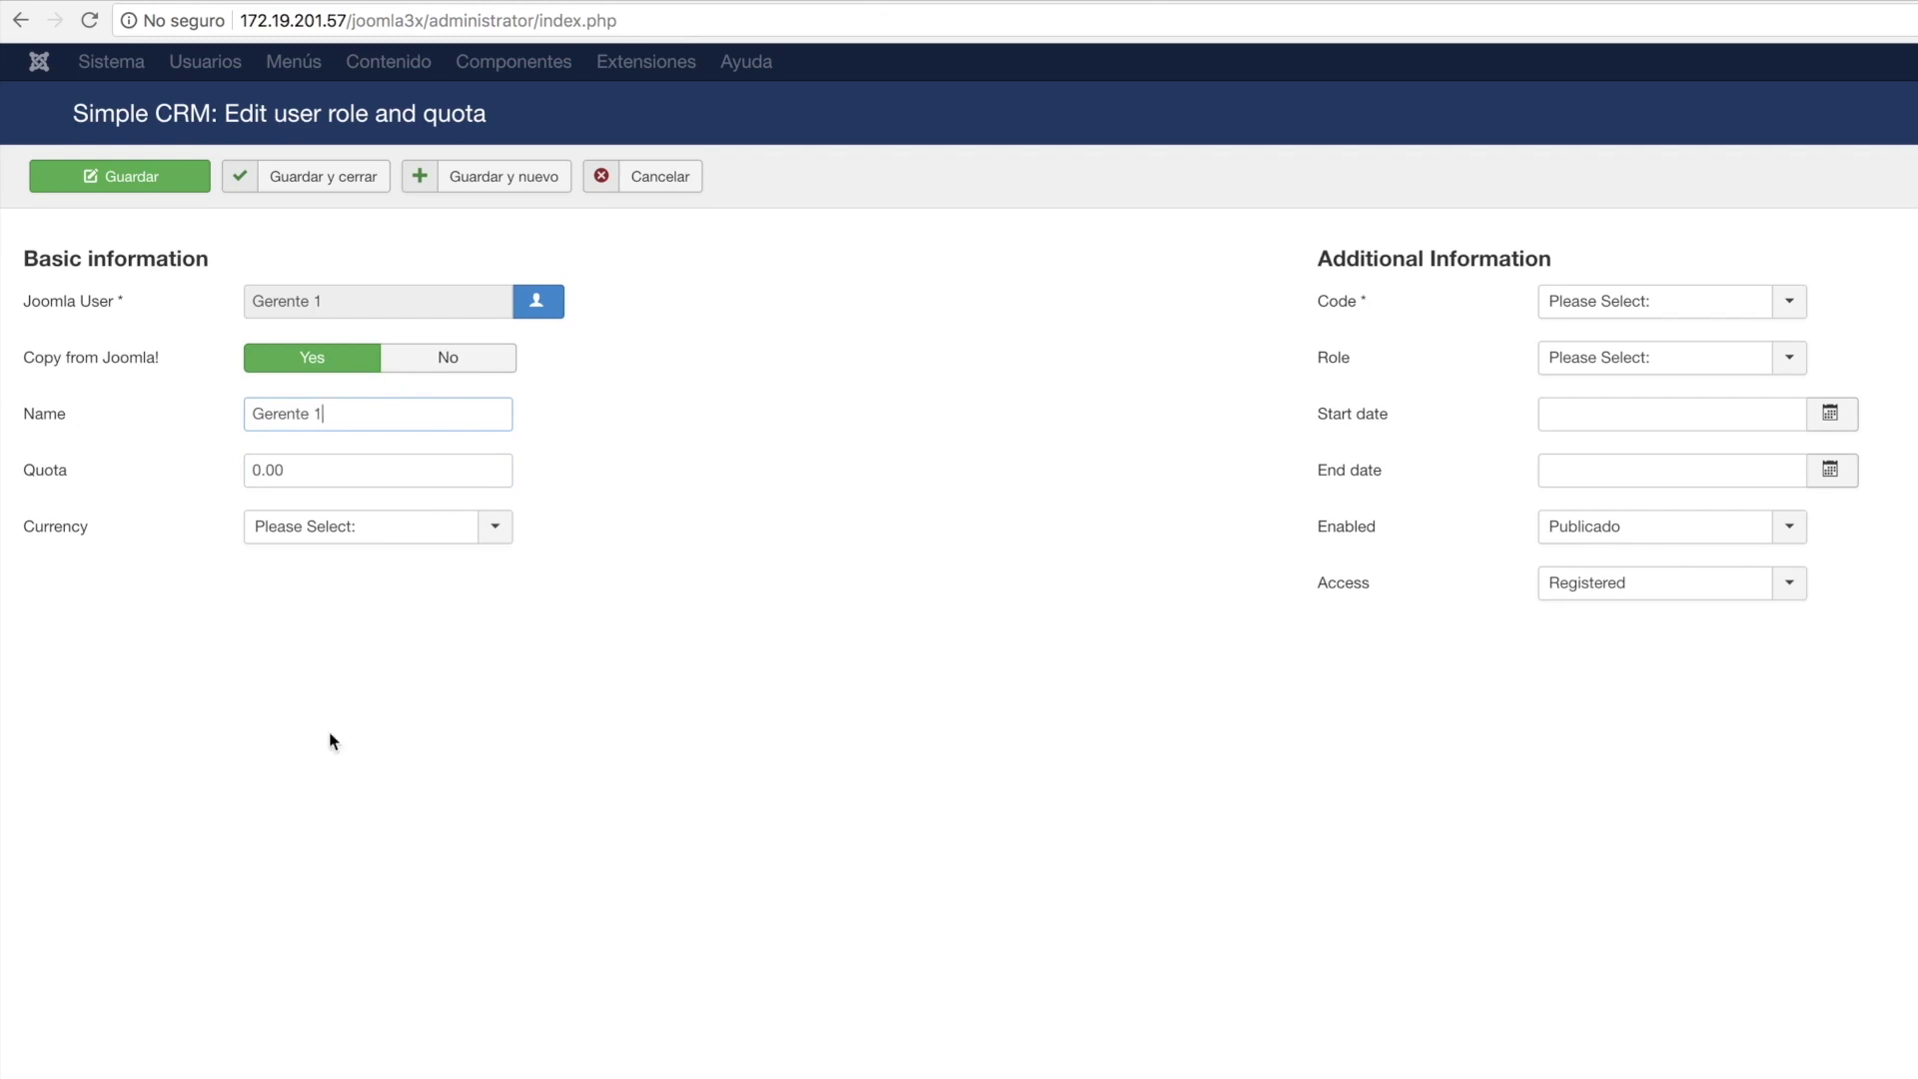
# Set quota 10000 Dolar, code DSTD002, role Gerente, start 2018-07-04, then Save & New.
pyautogui.click(351, 463)
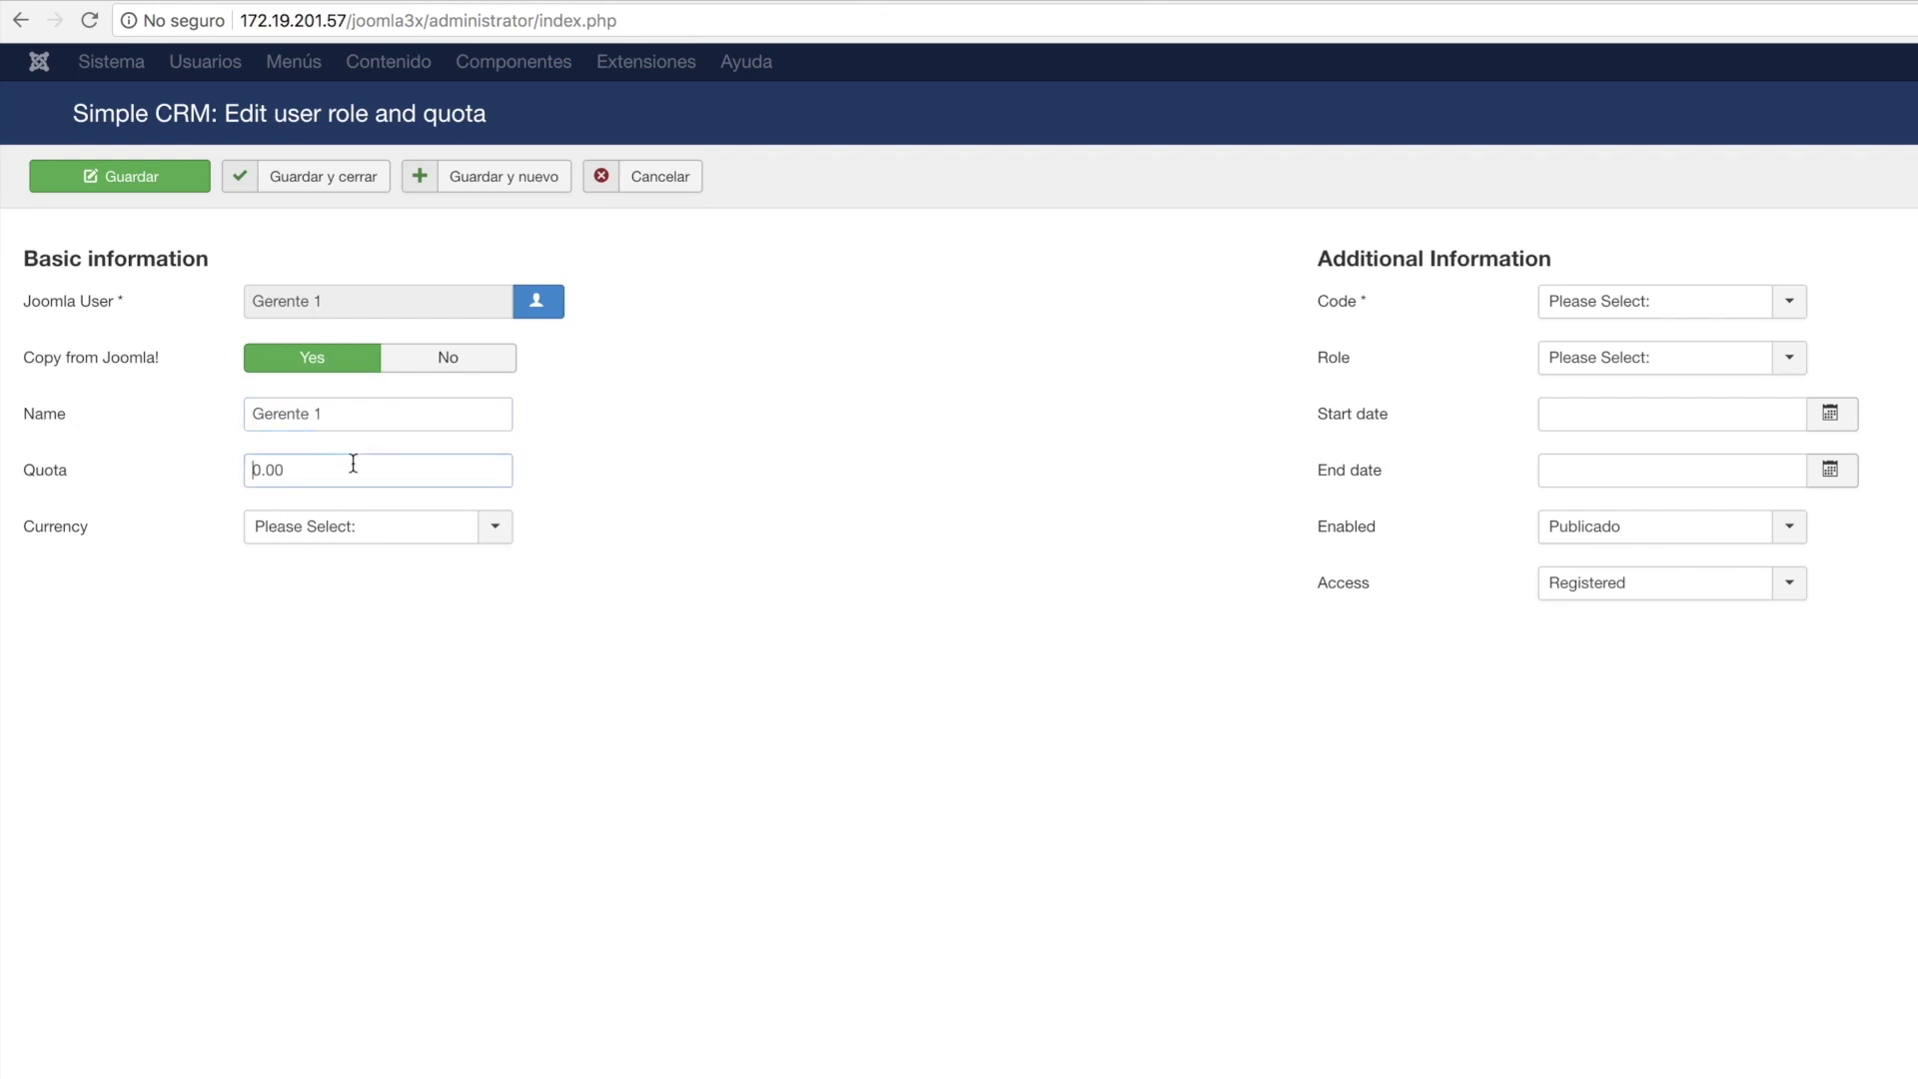
pyautogui.write('10')
pyautogui.write('00')
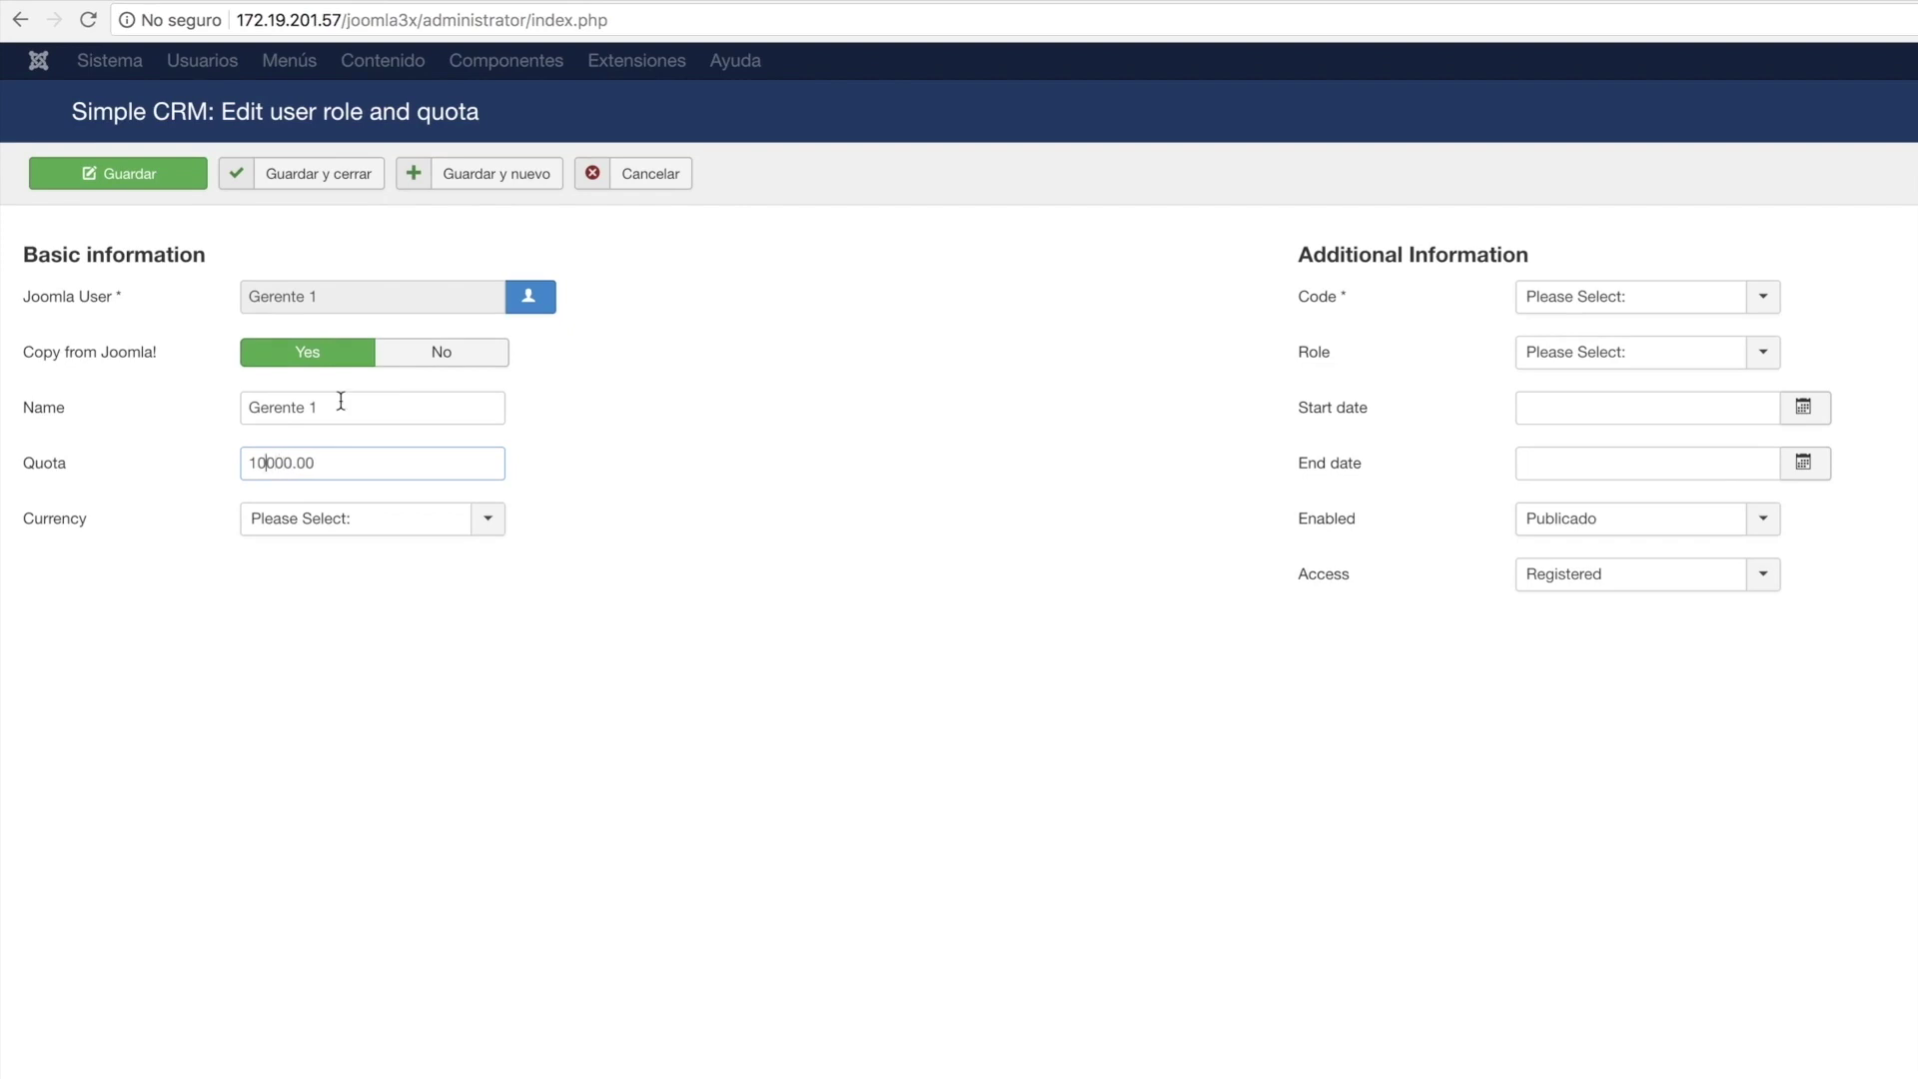
pyautogui.click(486, 518)
pyautogui.click(380, 581)
pyautogui.click(1764, 302)
pyautogui.click(1613, 356)
pyautogui.click(1764, 358)
pyautogui.click(1595, 427)
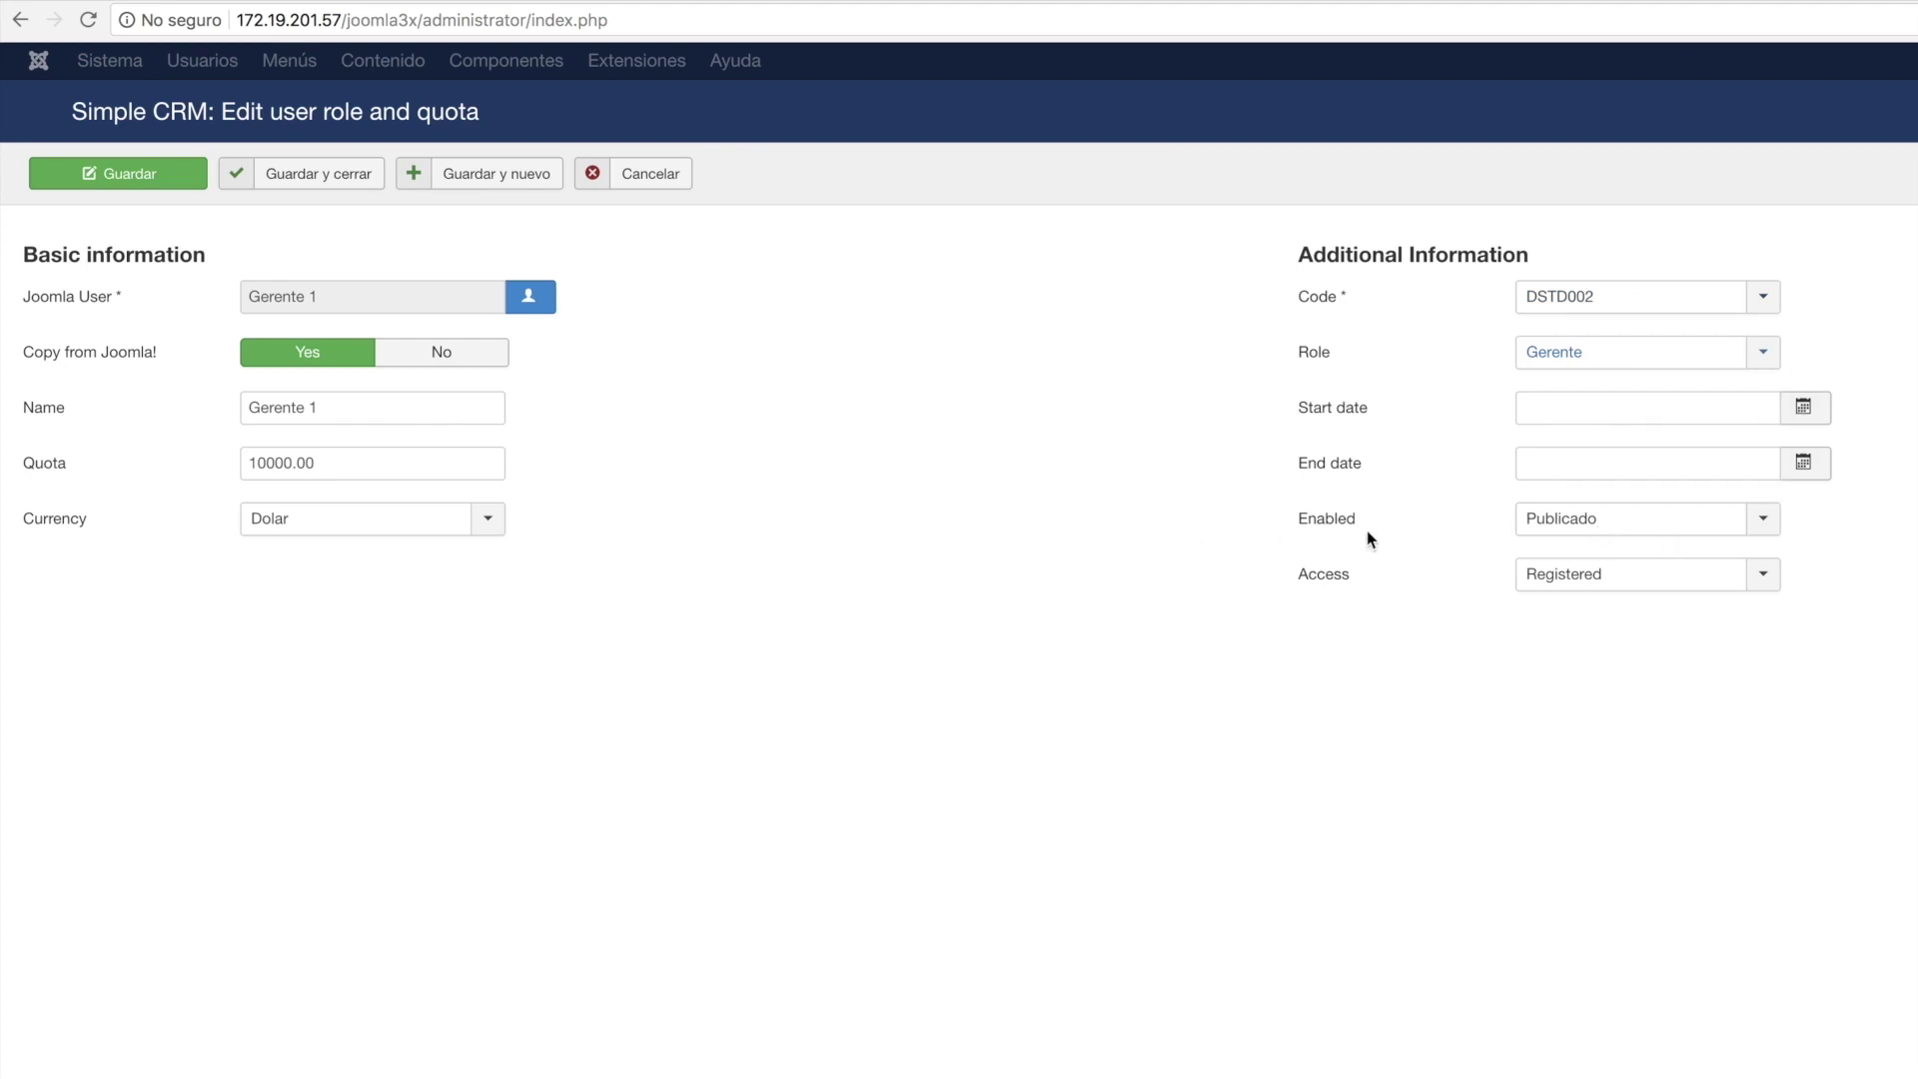
pyautogui.click(1810, 423)
pyautogui.click(1655, 589)
pyautogui.click(476, 183)
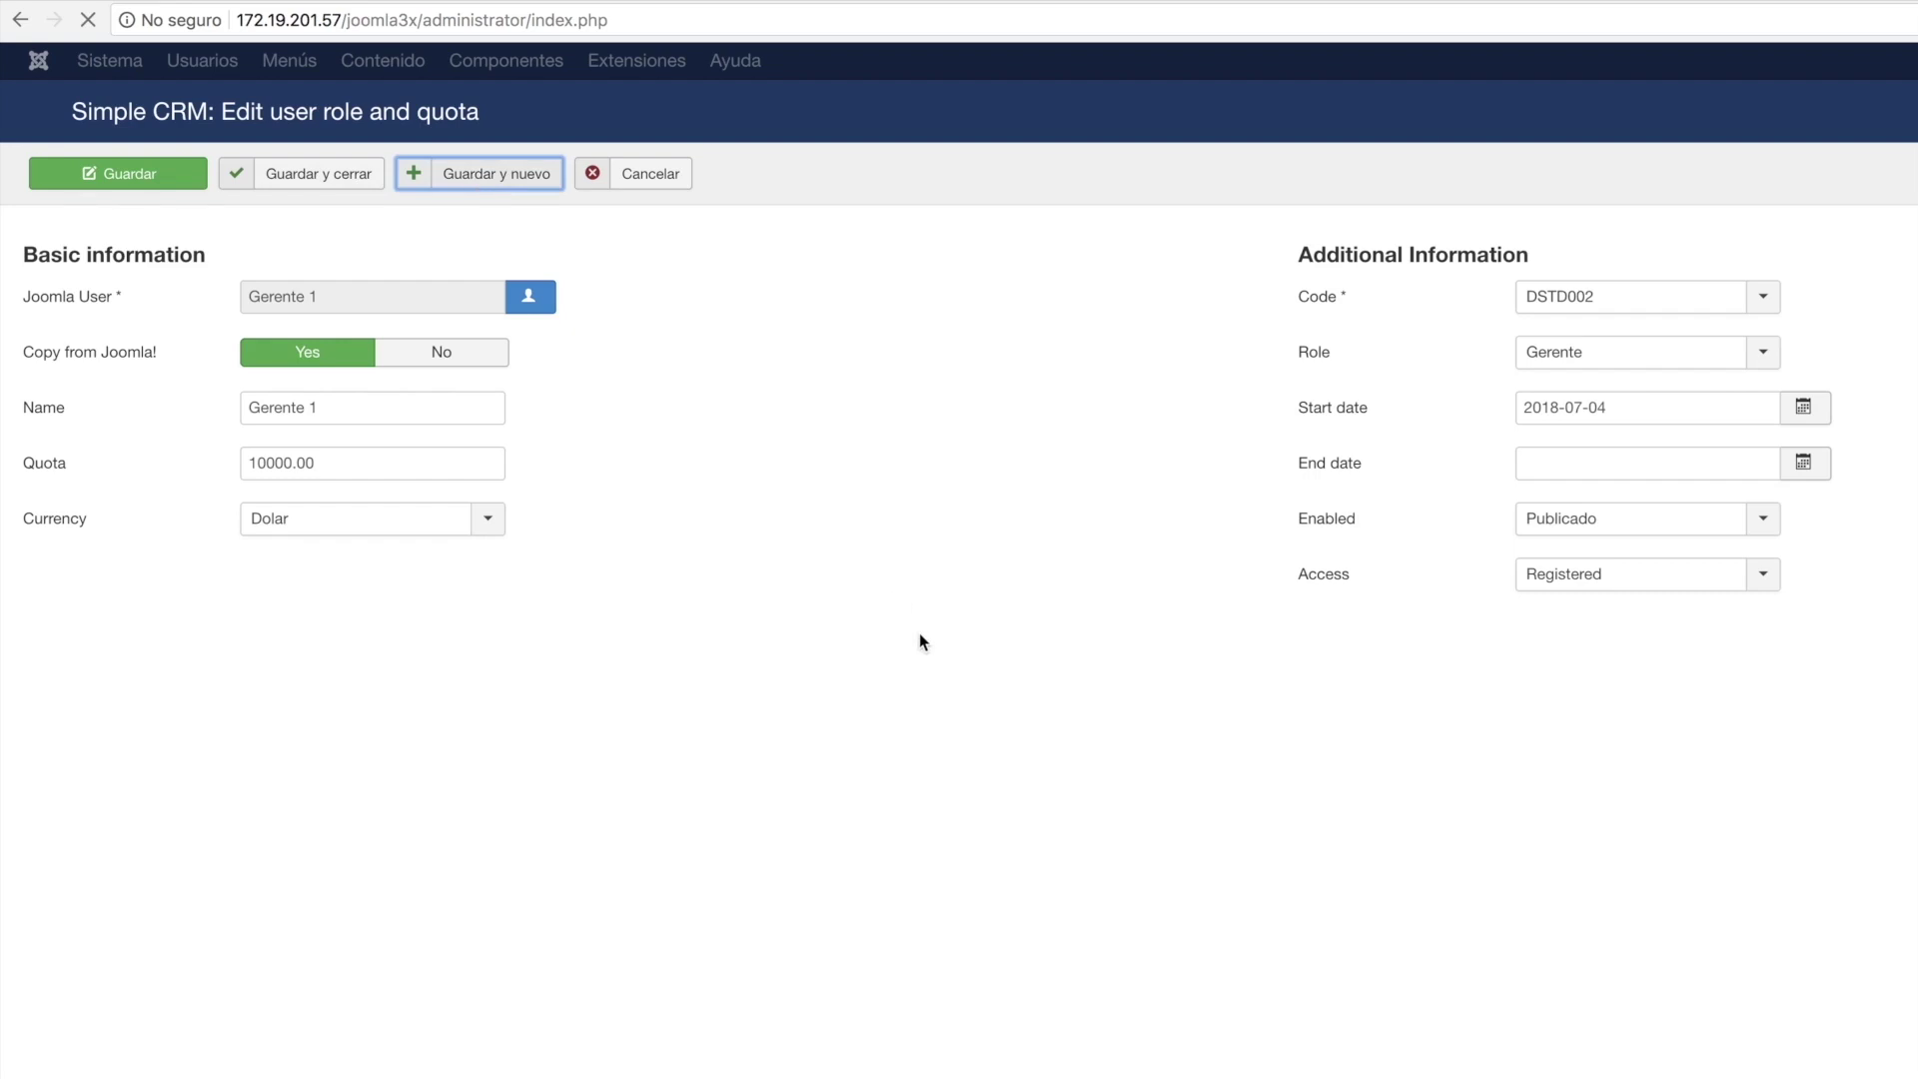
pyautogui.click(294, 501)
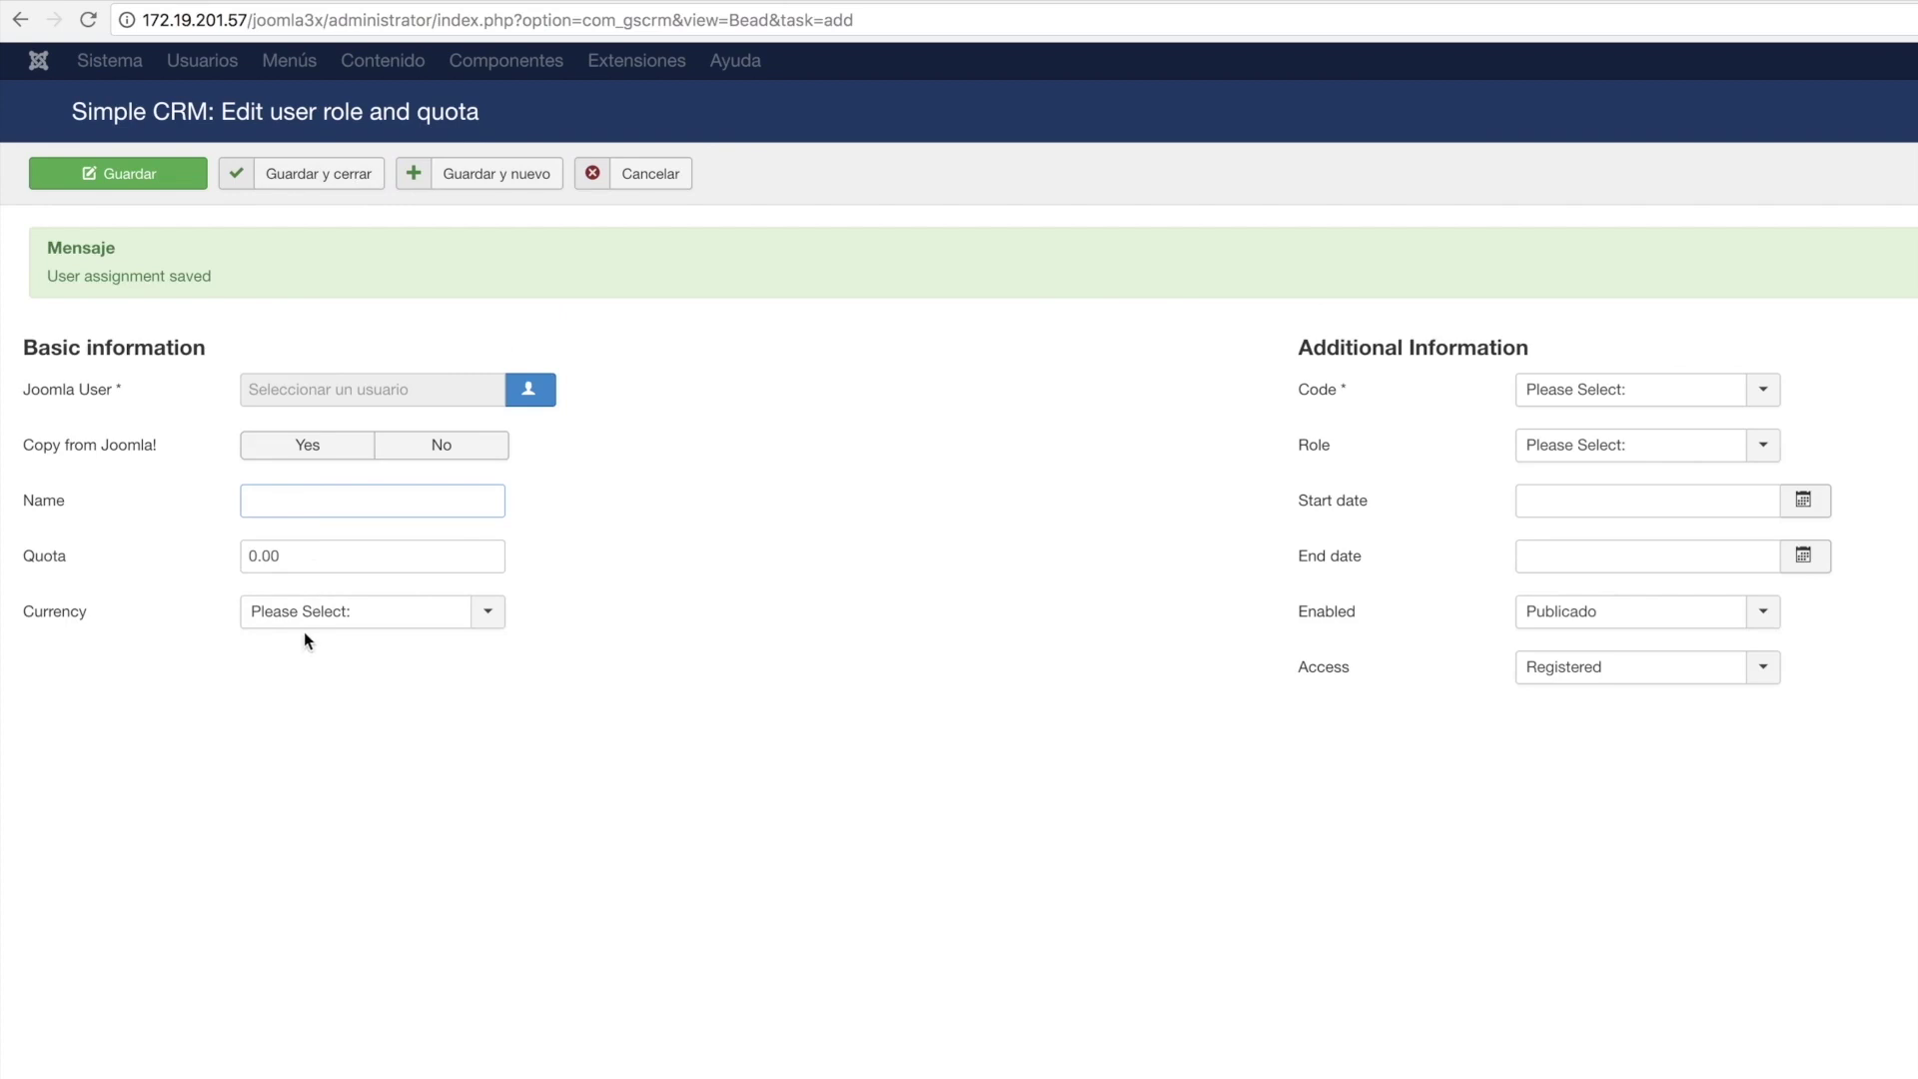
# Select Joomla user colaborador 1, name it Colaborador 1, and set quota 5000.
pyautogui.click(549, 391)
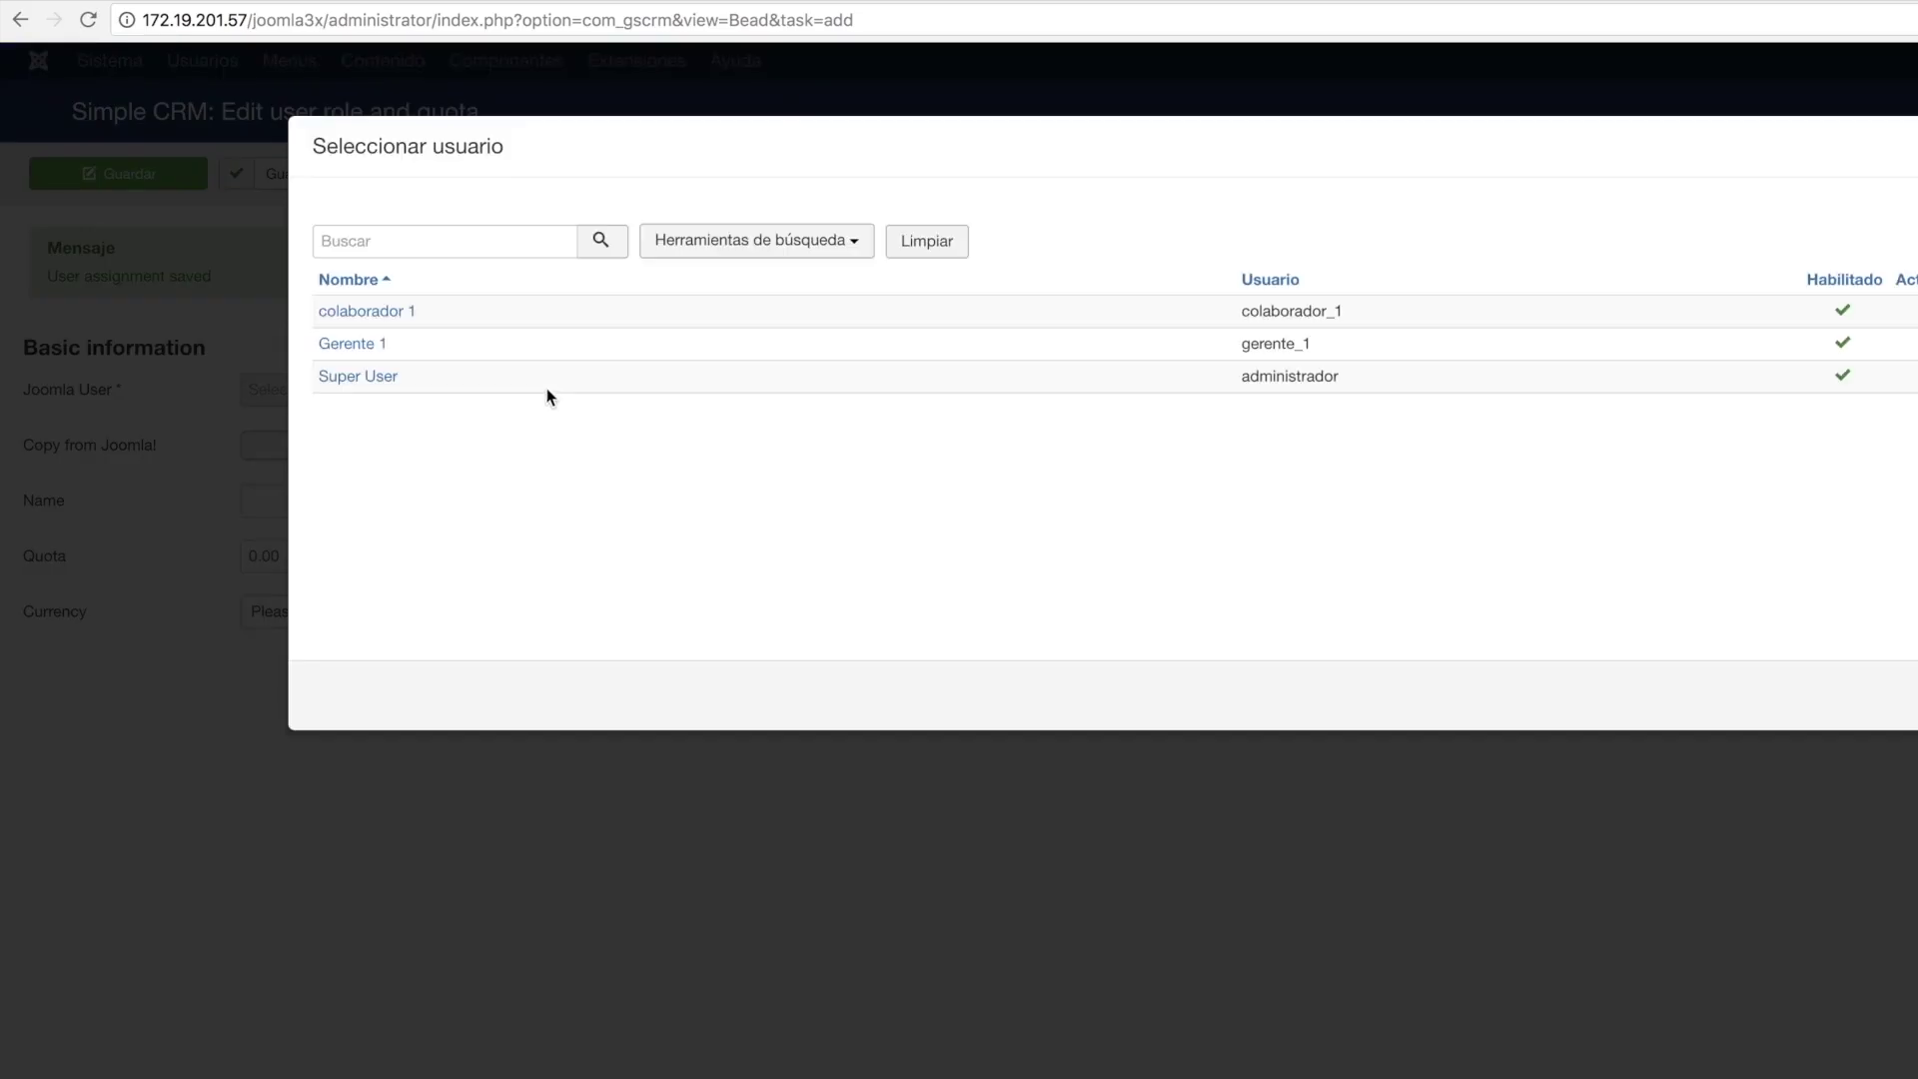
pyautogui.click(385, 312)
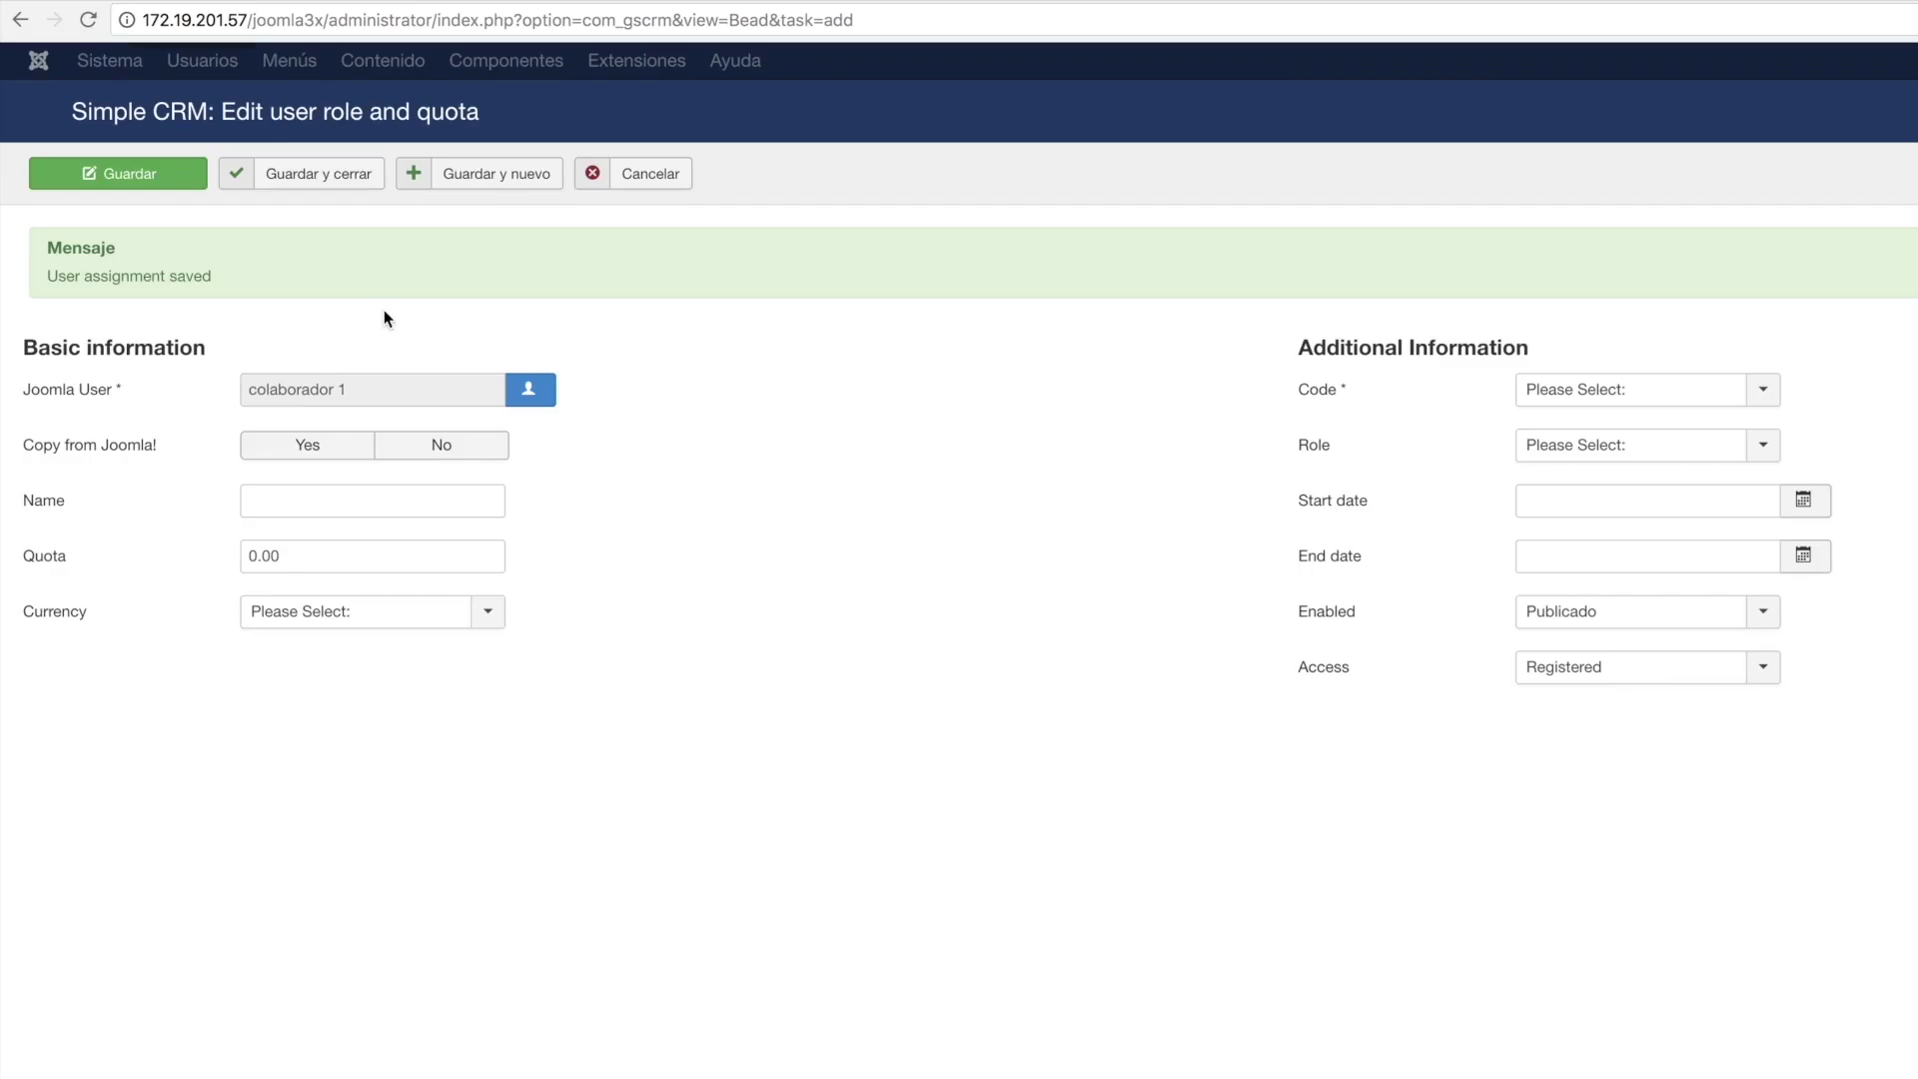
pyautogui.click(313, 451)
pyautogui.click(287, 500)
pyautogui.write('C')
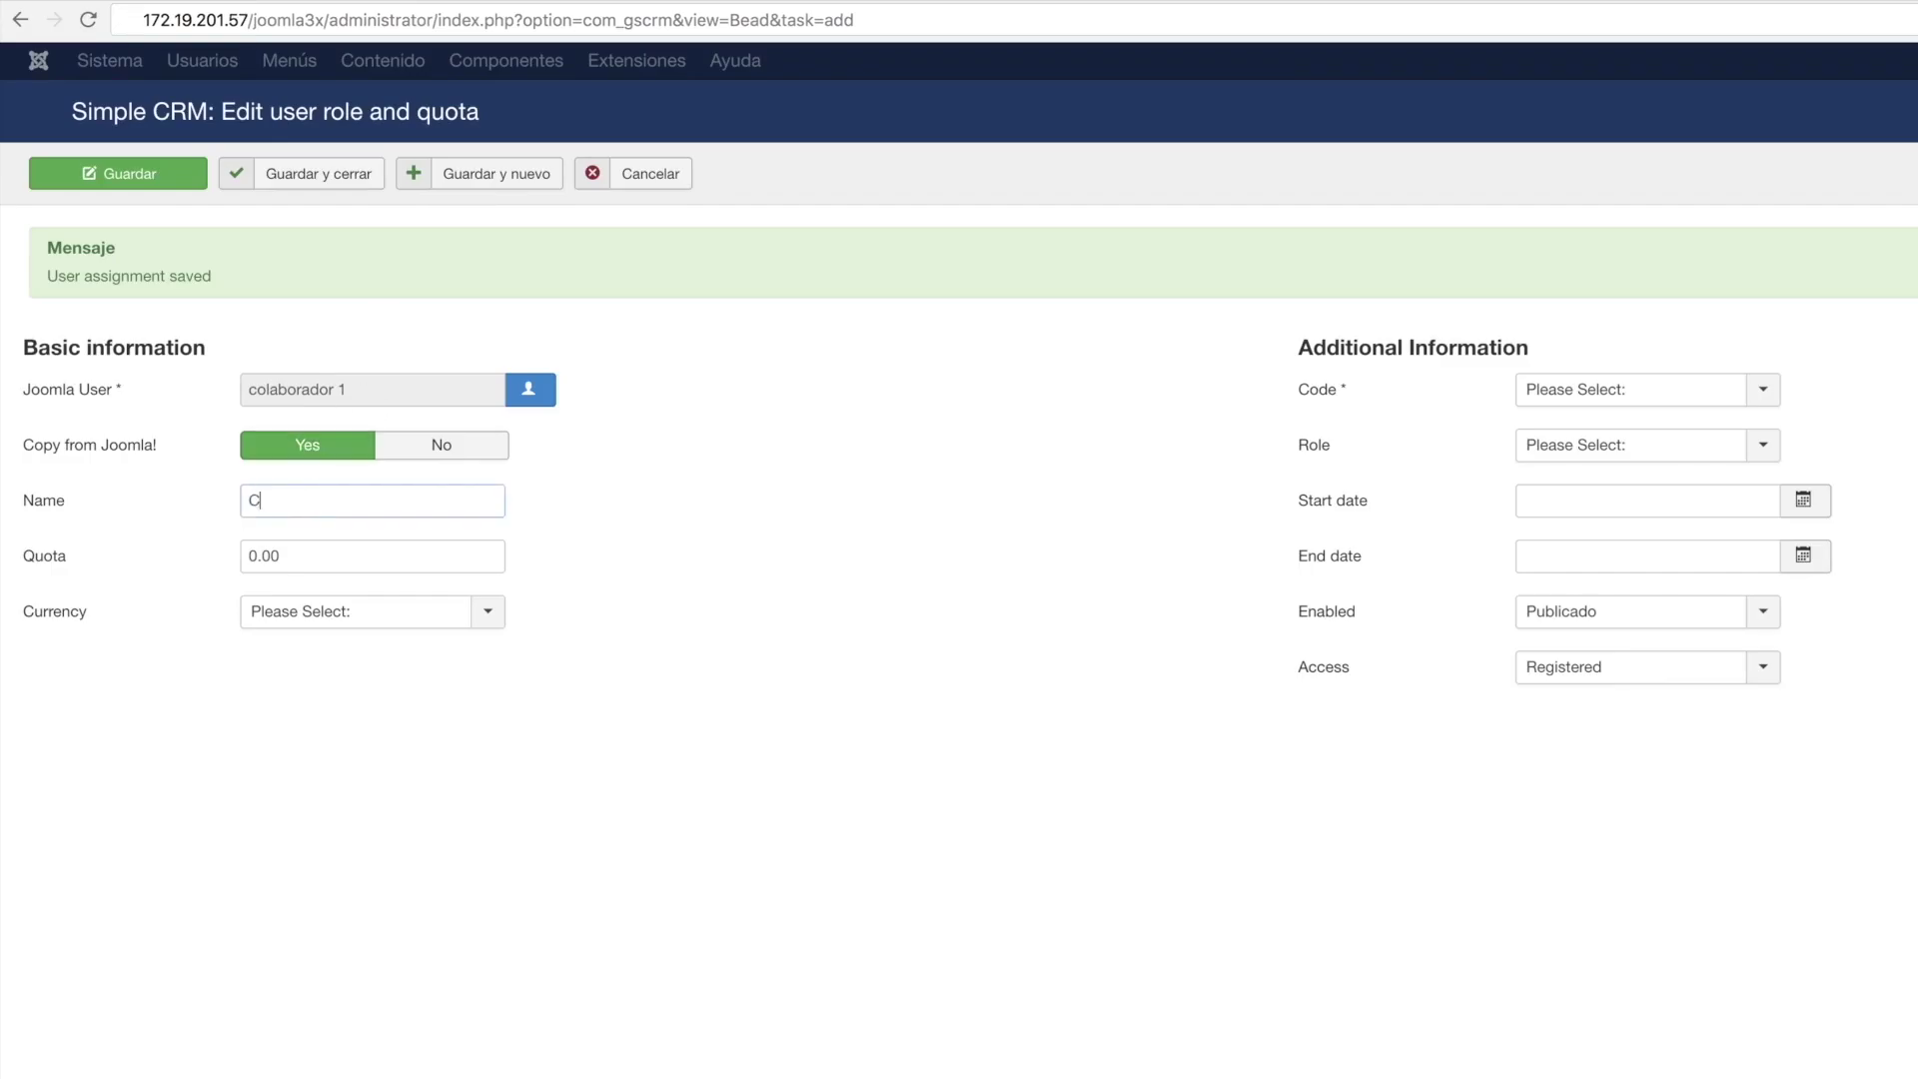
pyautogui.write('olaborador 1')
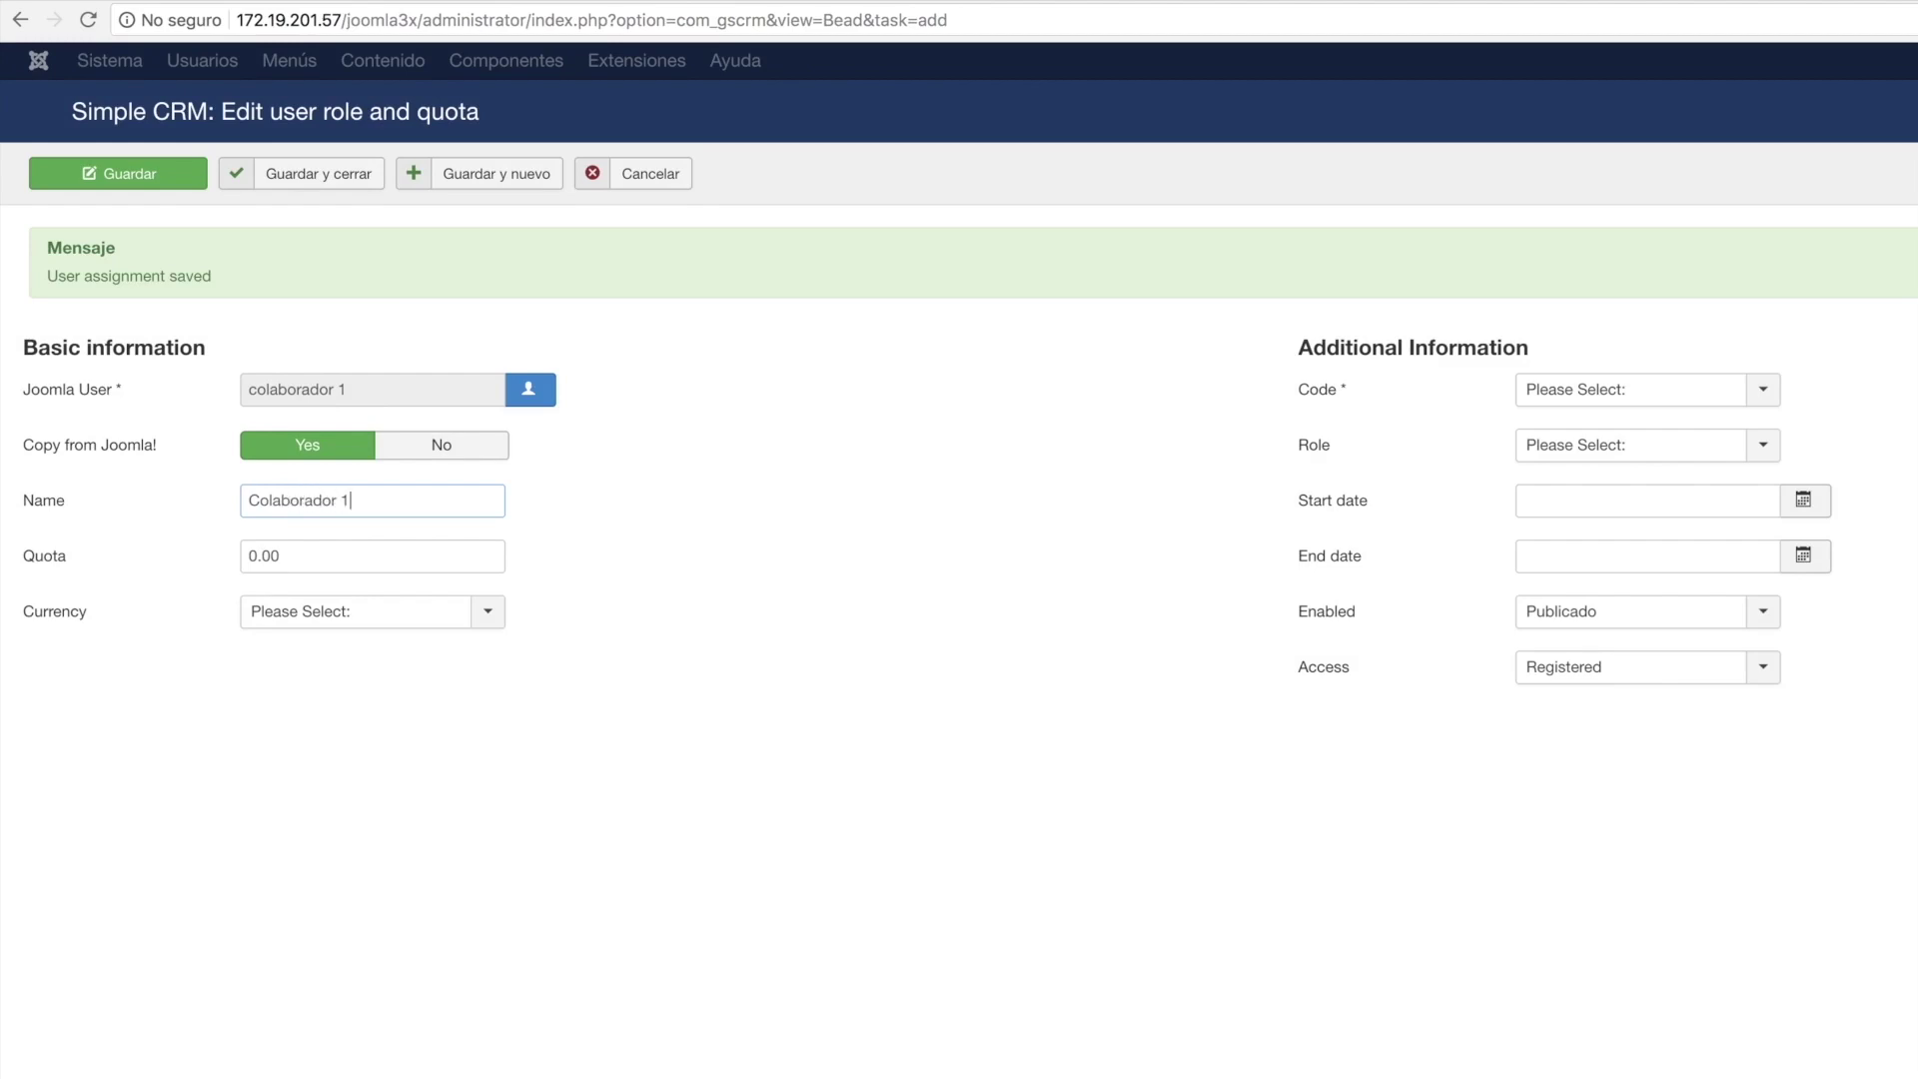
pyautogui.click(253, 556)
pyautogui.write('5000')
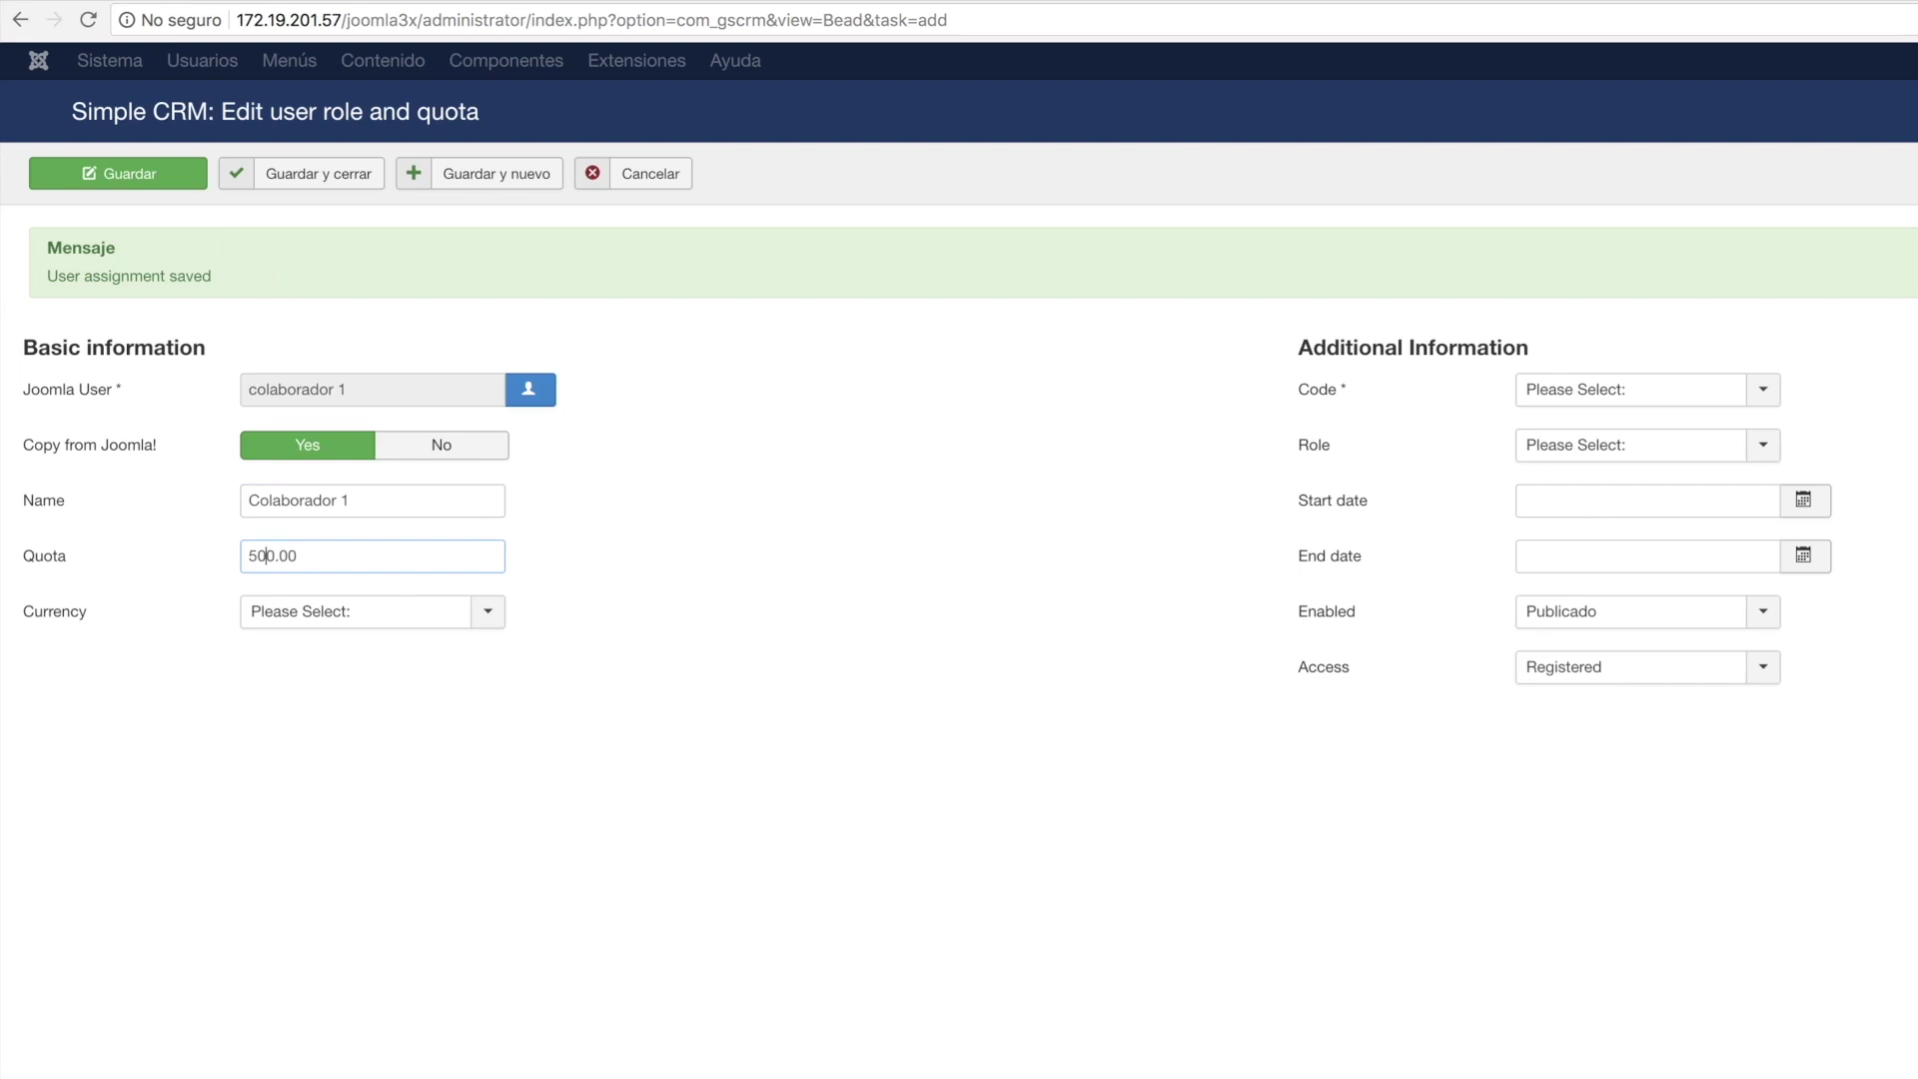
# Set currency Dolar, code DSTD002, role Colaborador, start date 2018-07-04, then save and close.
pyautogui.click(483, 611)
pyautogui.click(364, 680)
pyautogui.click(1764, 401)
pyautogui.click(1630, 461)
pyautogui.click(1733, 445)
pyautogui.click(1643, 547)
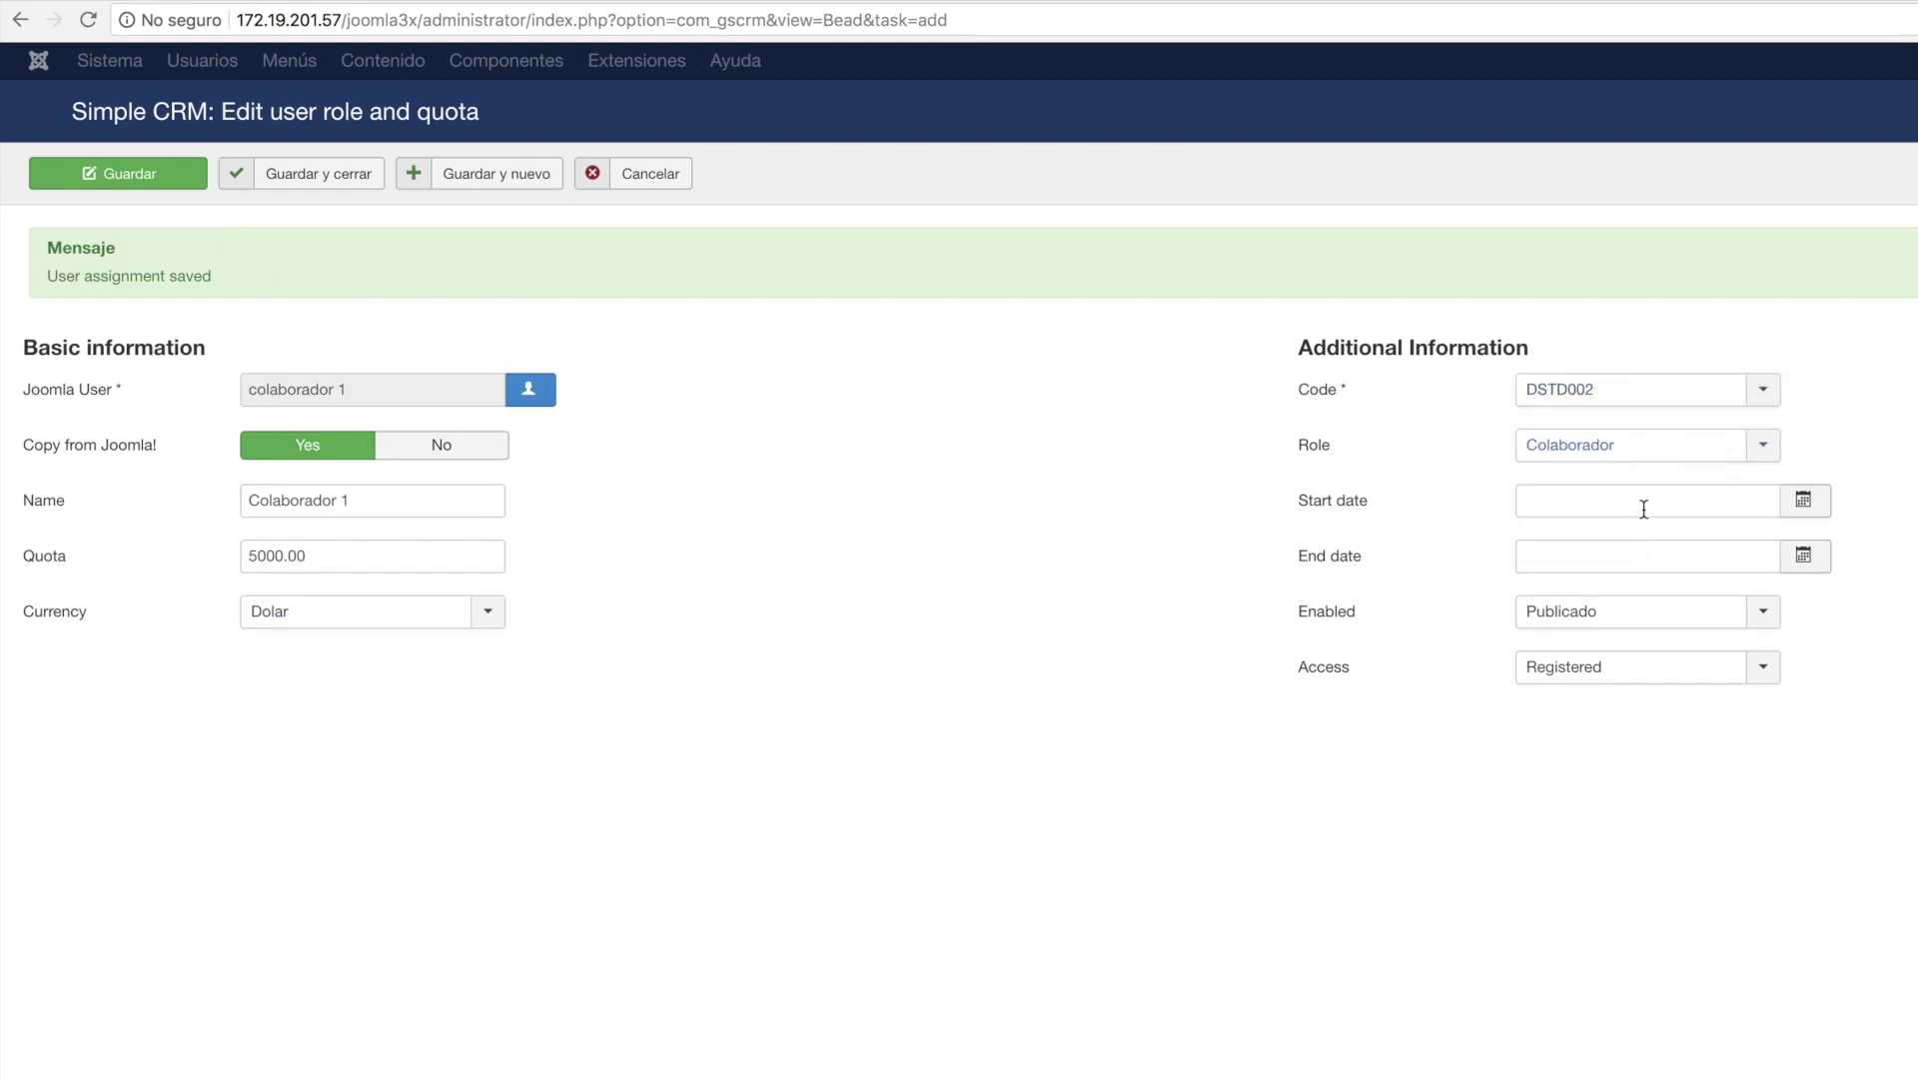
pyautogui.click(1803, 499)
pyautogui.click(1652, 680)
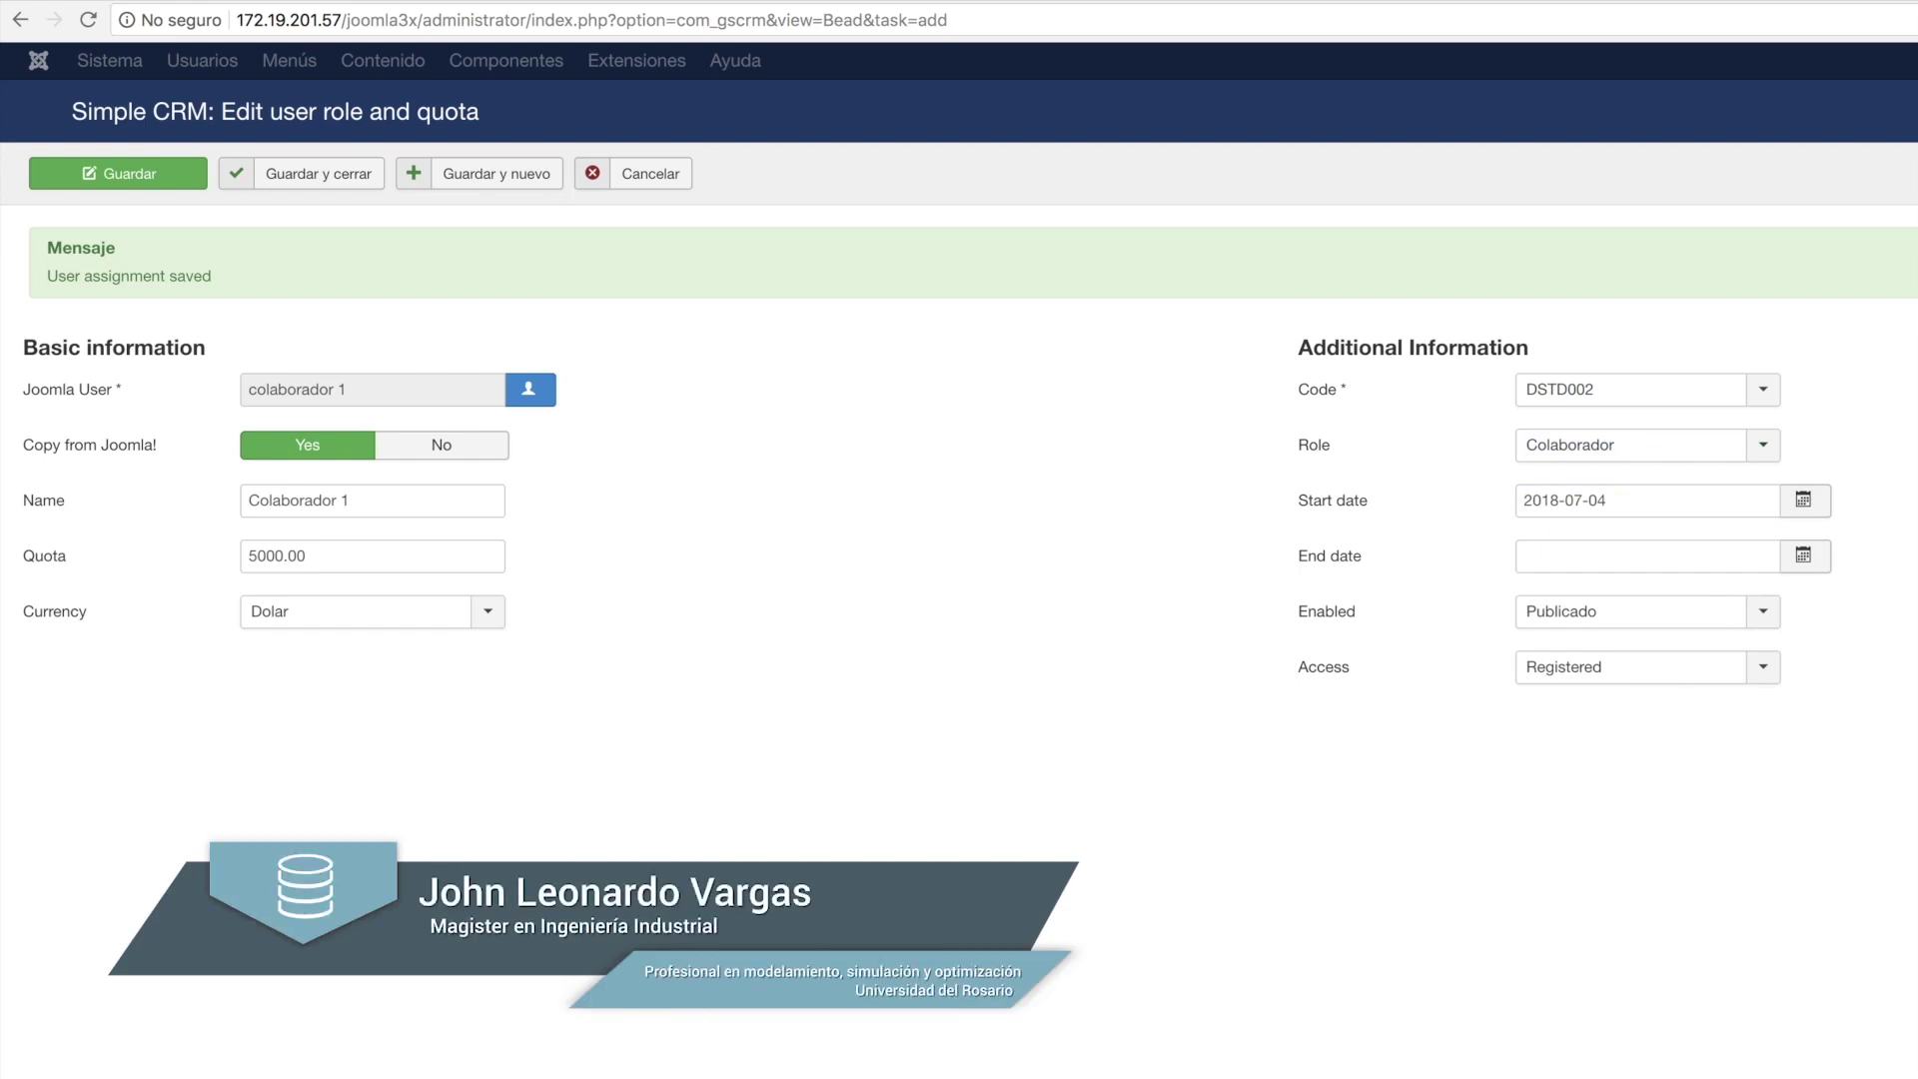
pyautogui.click(334, 185)
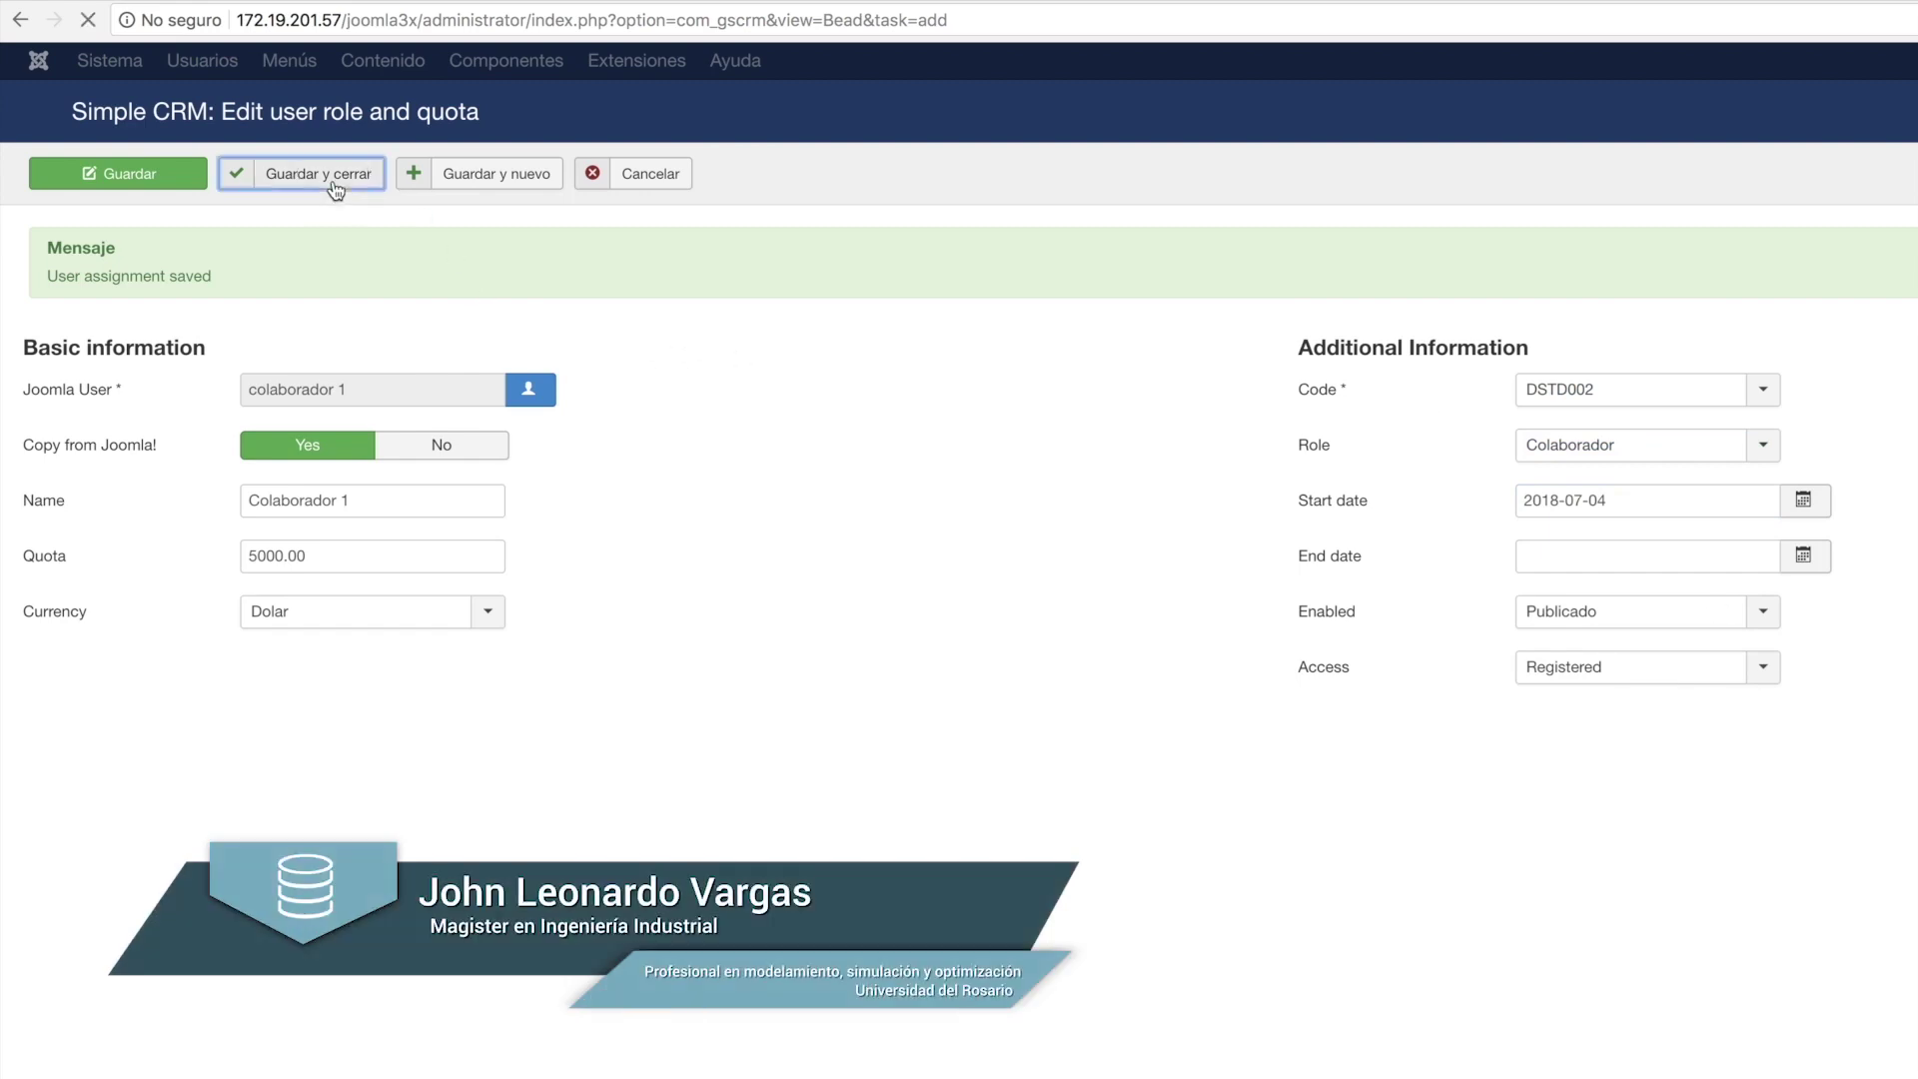